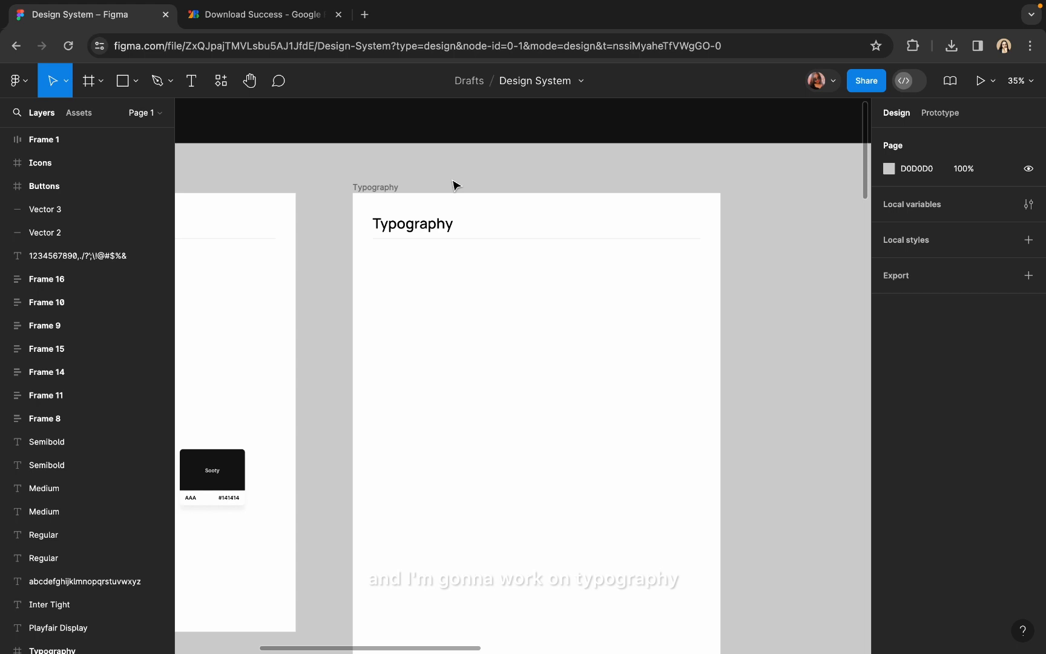
pyautogui.scroll(5, 434, 257)
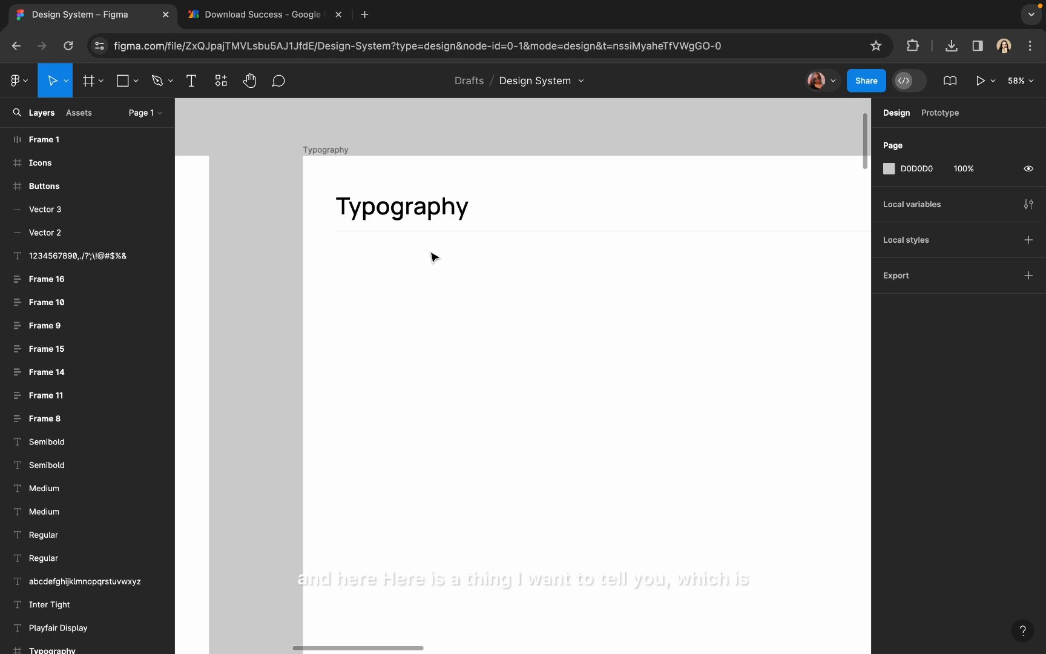
pyautogui.scroll(-5, 434, 257)
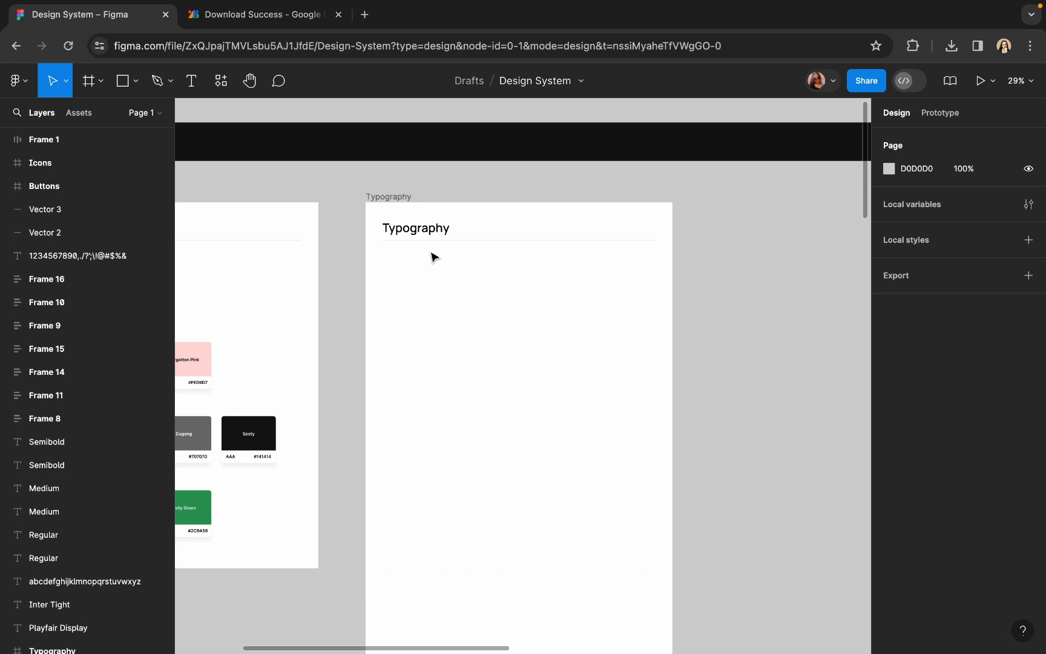
# Step: Duplicate the Typography title below the divider line, left-aligned with the original at Y 294
pyautogui.scroll(2, 431, 273)
pyautogui.click(389, 225)
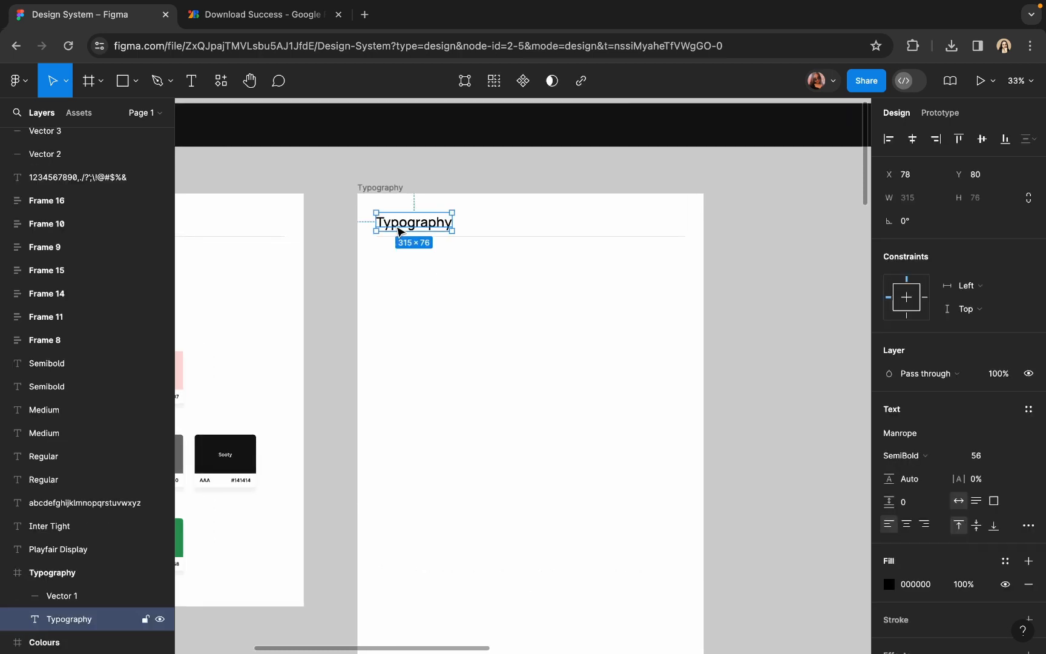
pyautogui.scroll(3, 395, 228)
pyautogui.moveTo(395, 229); pyautogui.dragTo(398, 305)
# Step: Replace the duplicated title's text with "Playfair Display"
pyautogui.doubleClick(398, 305)
pyautogui.write('P')
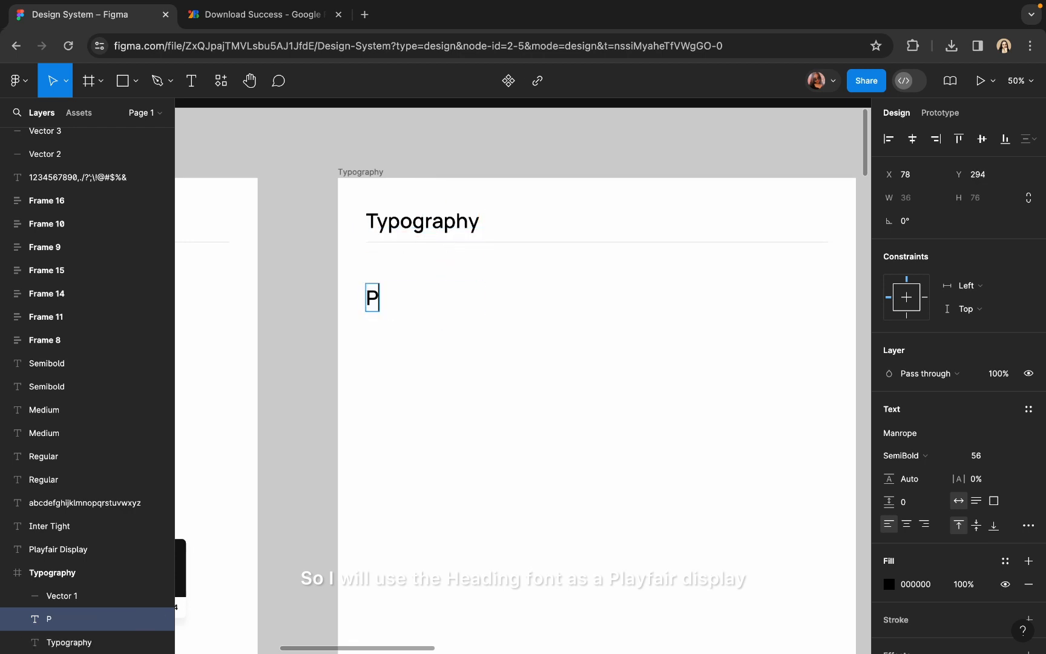
pyautogui.write('layfair')
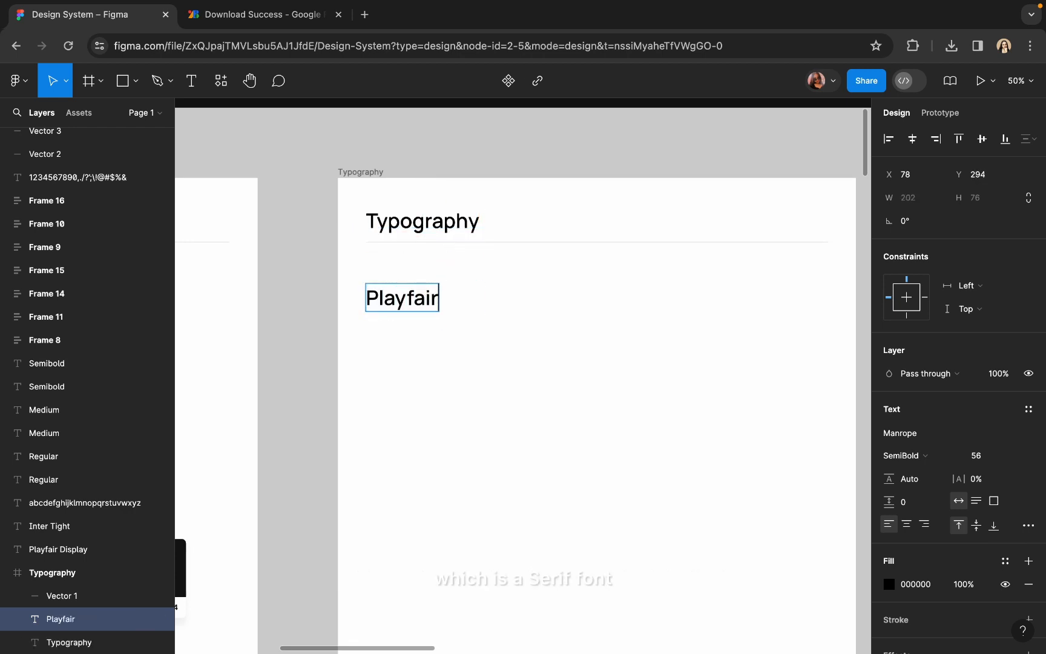
pyautogui.write(' De')
pyautogui.press('BackSpace')
pyautogui.write('ispa')
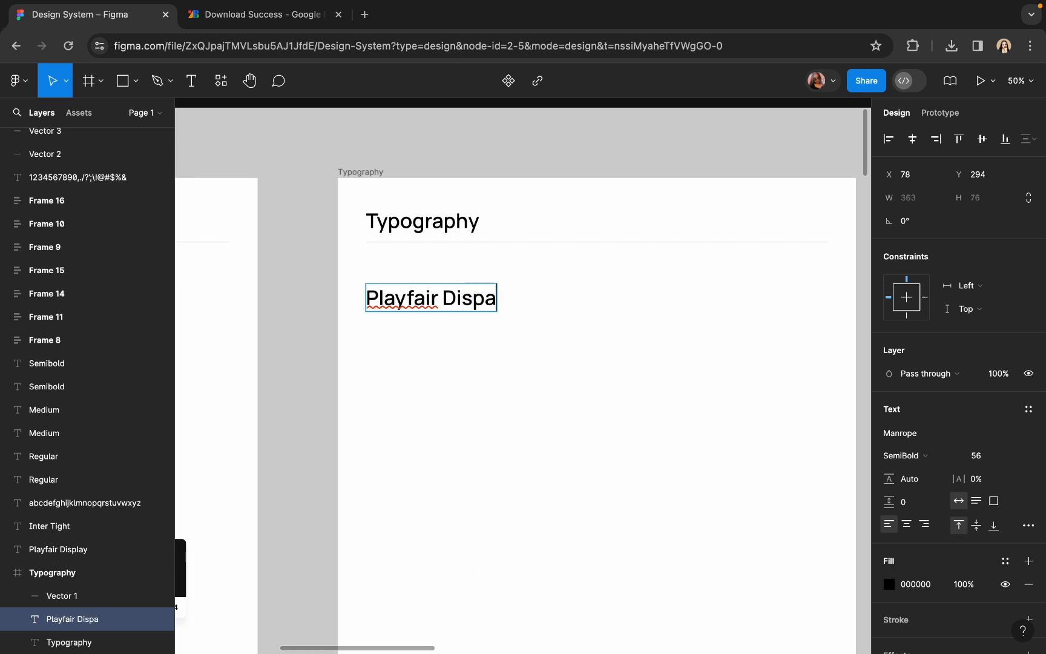
pyautogui.press('BackSpace')
pyautogui.write('lay')
pyautogui.press('Escape')
# Step: Set the Playfair Display heading's font size to 88
pyautogui.click(976, 457)
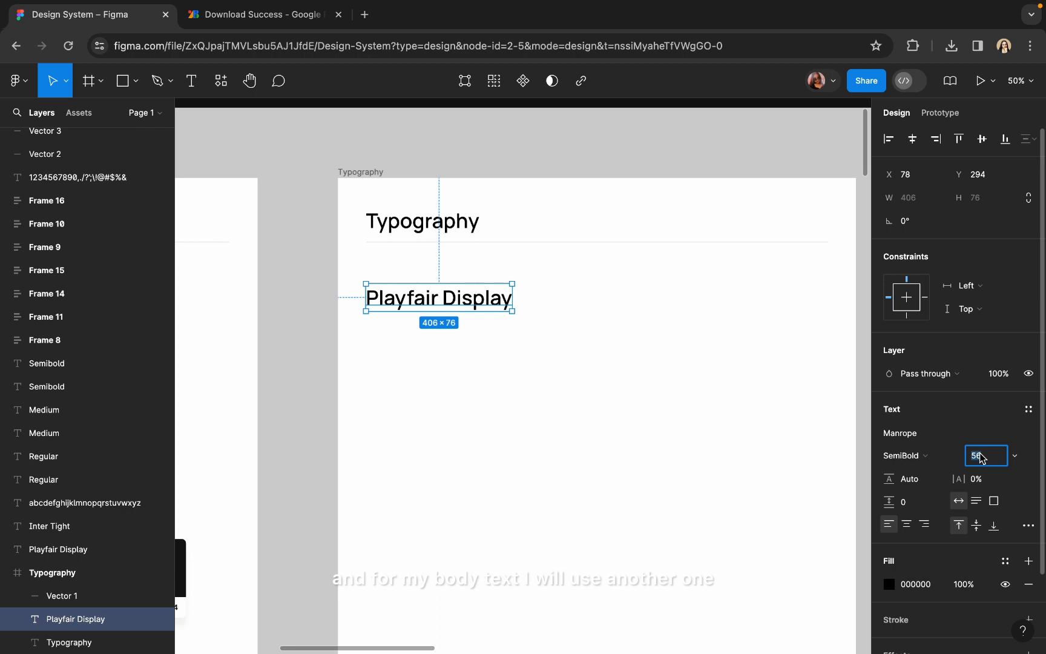
pyautogui.write('88')
pyautogui.press('Return')
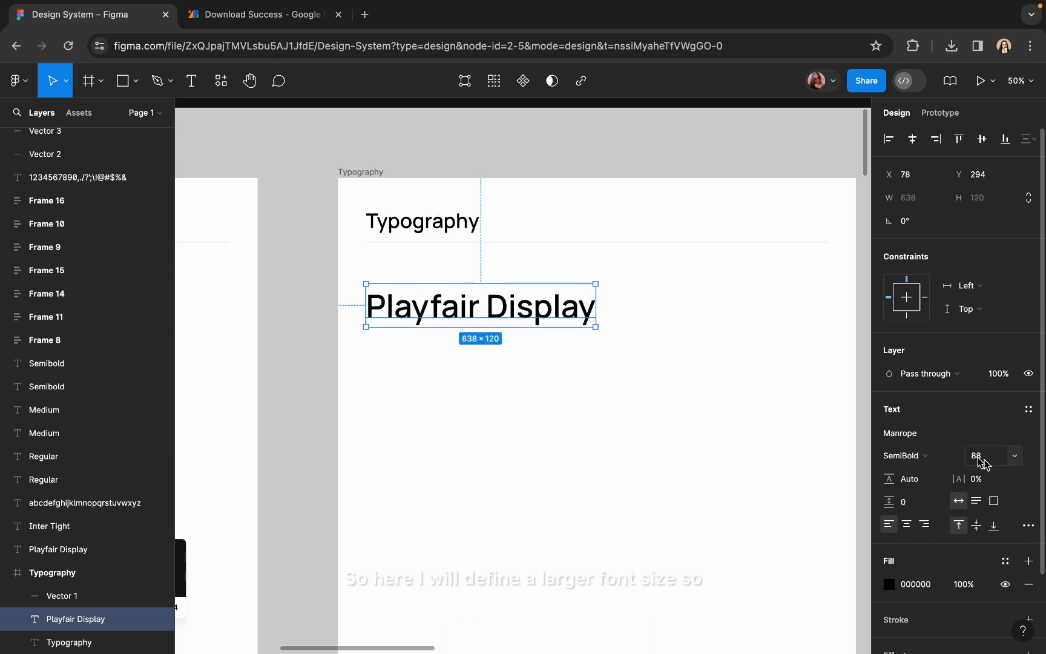
# Step: Change the heading's font to Playfair Display with the Medium weight
pyautogui.click(895, 432)
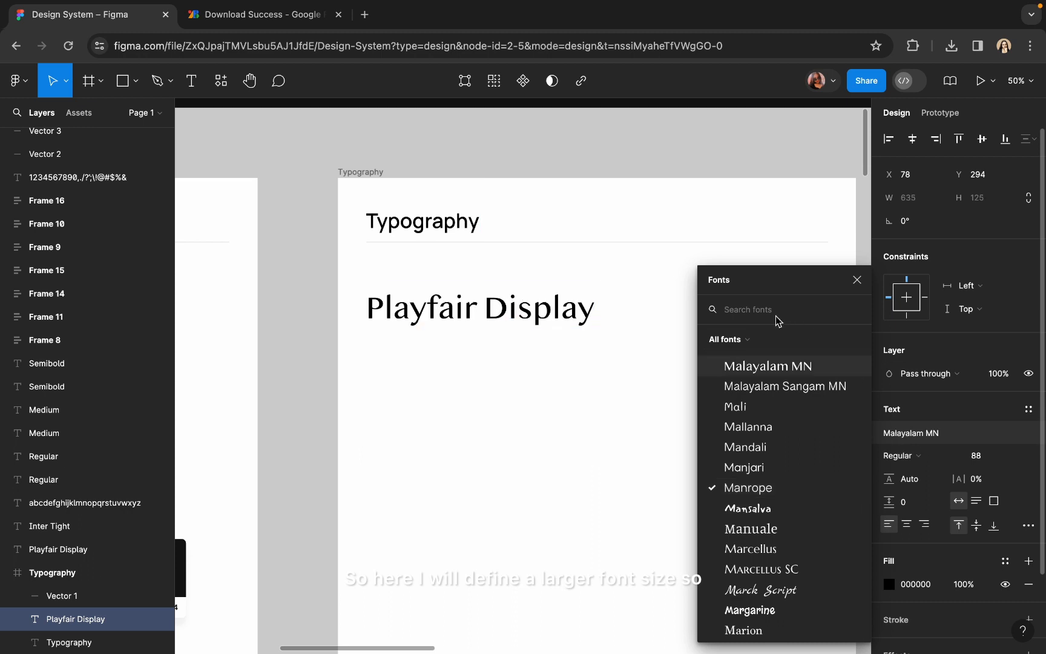
pyautogui.write('play')
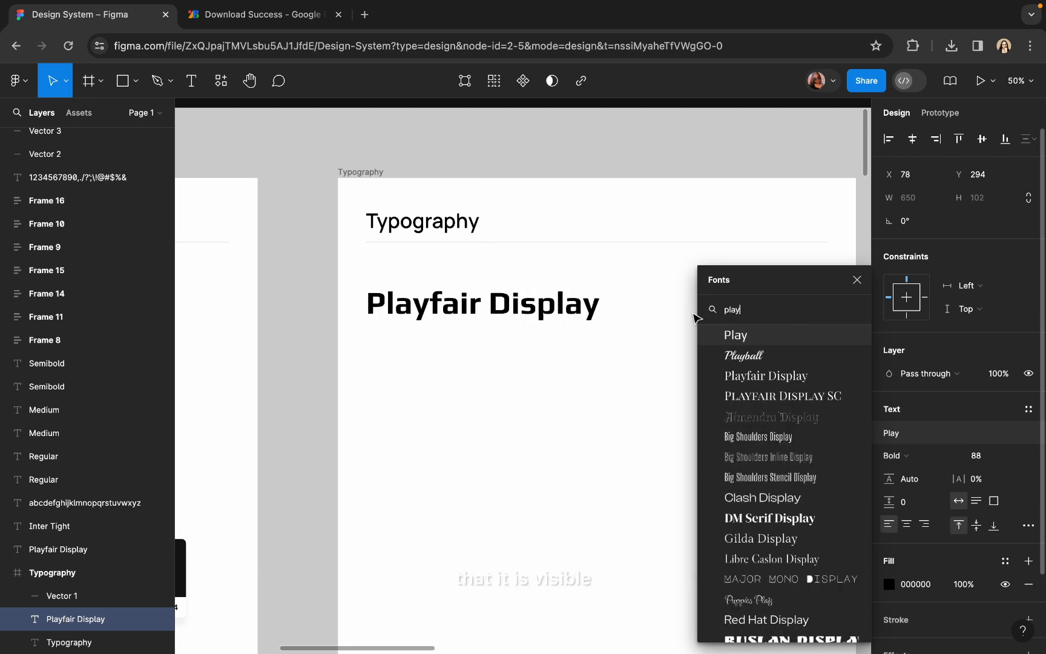
pyautogui.click(745, 375)
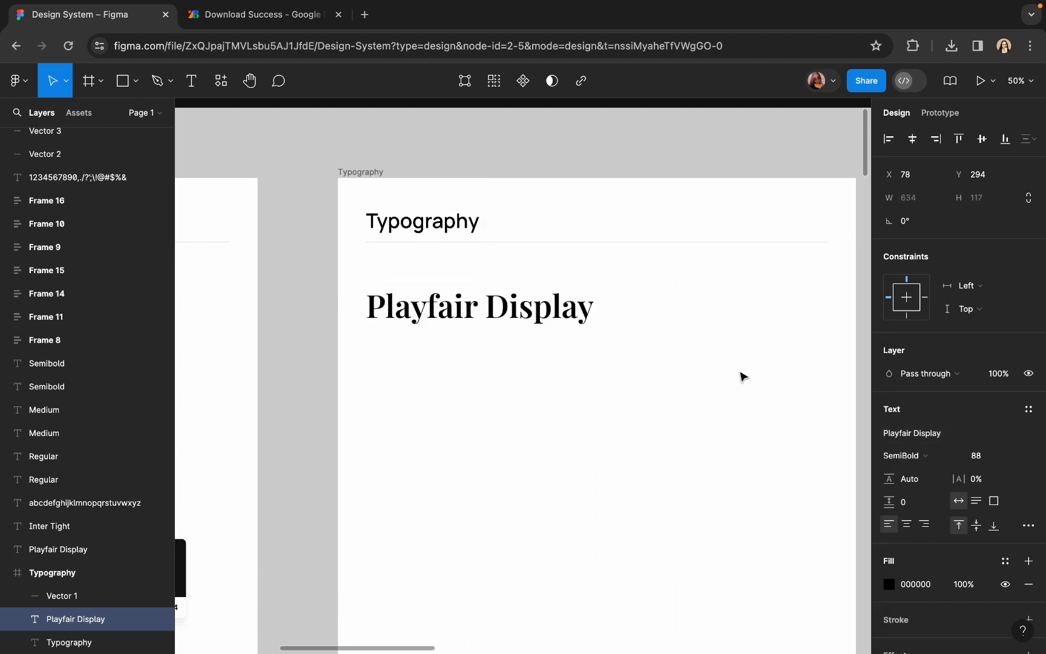
pyautogui.click(899, 455)
pyautogui.click(902, 440)
pyautogui.click(630, 348)
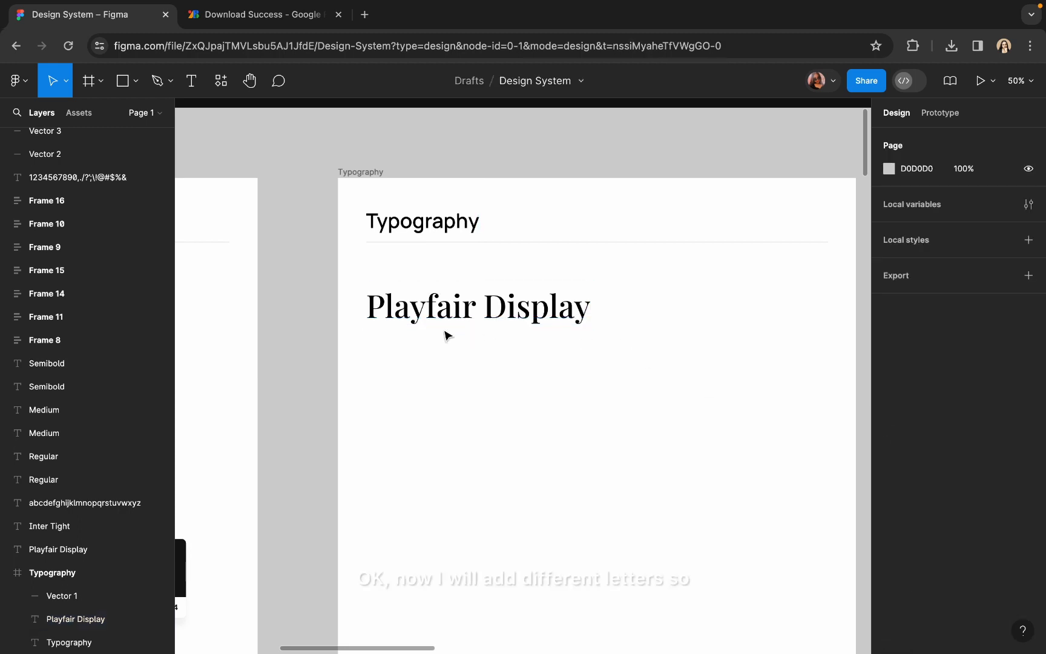
# Step: Duplicate the Playfair Display heading directly beneath itself and set the copy's font size to 42
pyautogui.click(424, 320)
pyautogui.moveTo(424, 320); pyautogui.dragTo(426, 354)
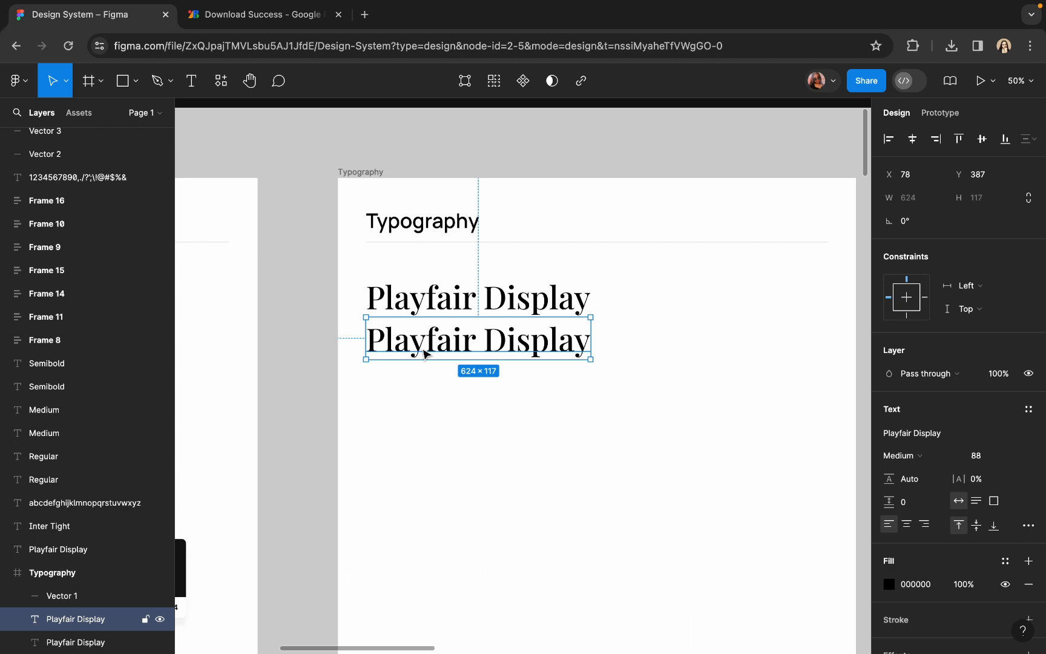
pyautogui.doubleClick(426, 354)
pyautogui.press('Escape')
pyautogui.click(976, 456)
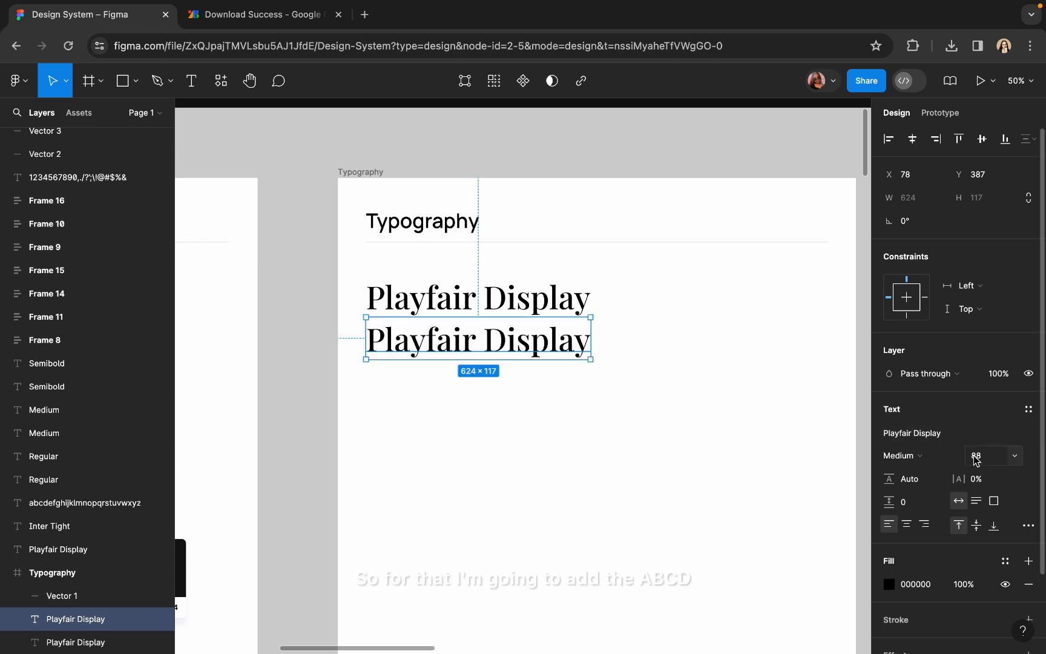
pyautogui.write('42')
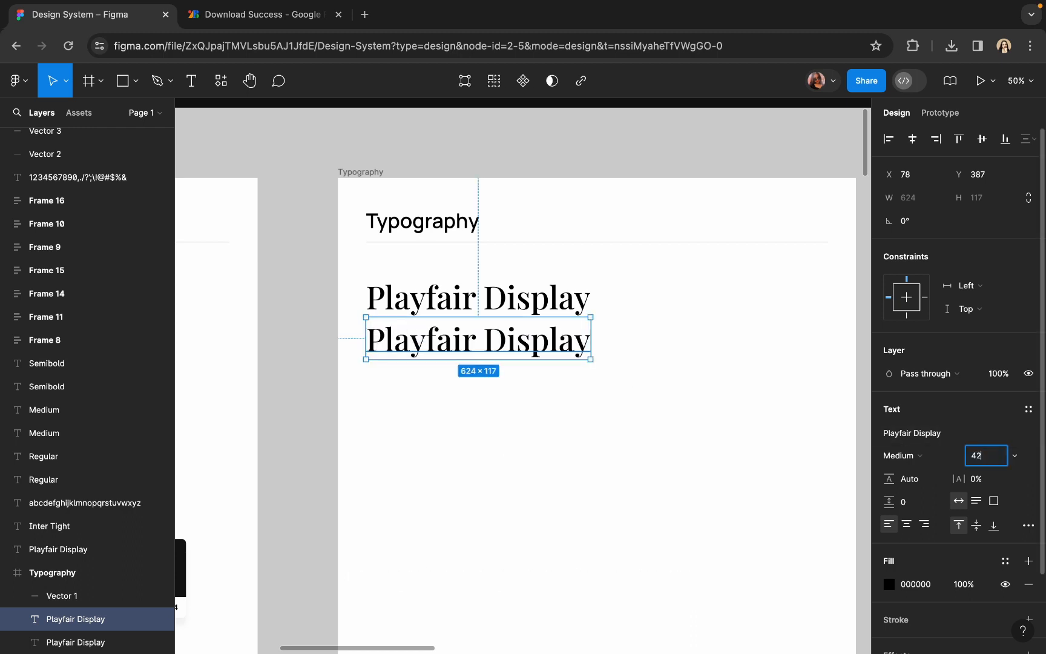
pyautogui.press('Return')
# Step: Move the smaller copy down to Y 409 and replace its text with "ABCDEFGHIJKLMNOPQRSTUVWXYZ"
pyautogui.scroll(3, 484, 358)
pyautogui.moveTo(439, 328); pyautogui.dragTo(436, 341)
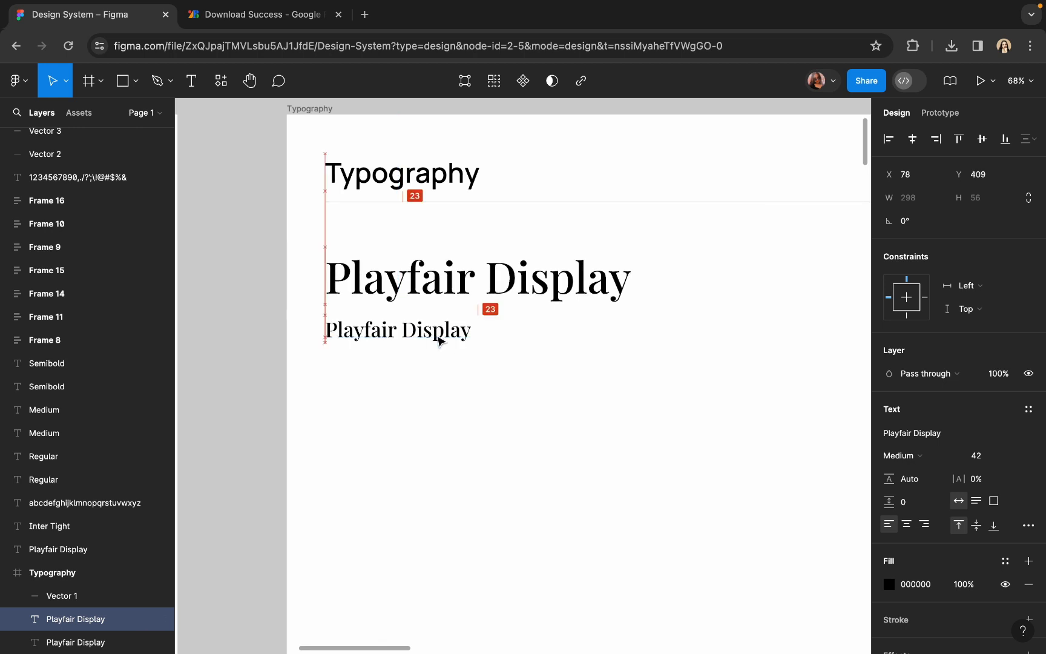
pyautogui.doubleClick(436, 335)
pyautogui.write('A')
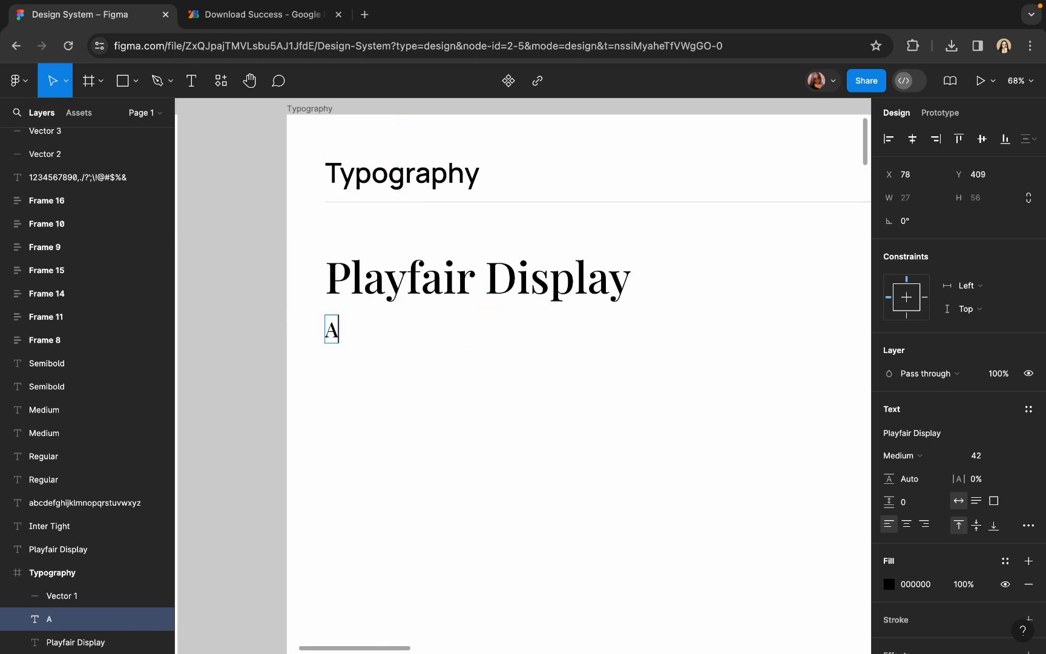
pyautogui.write('BCDEFG')
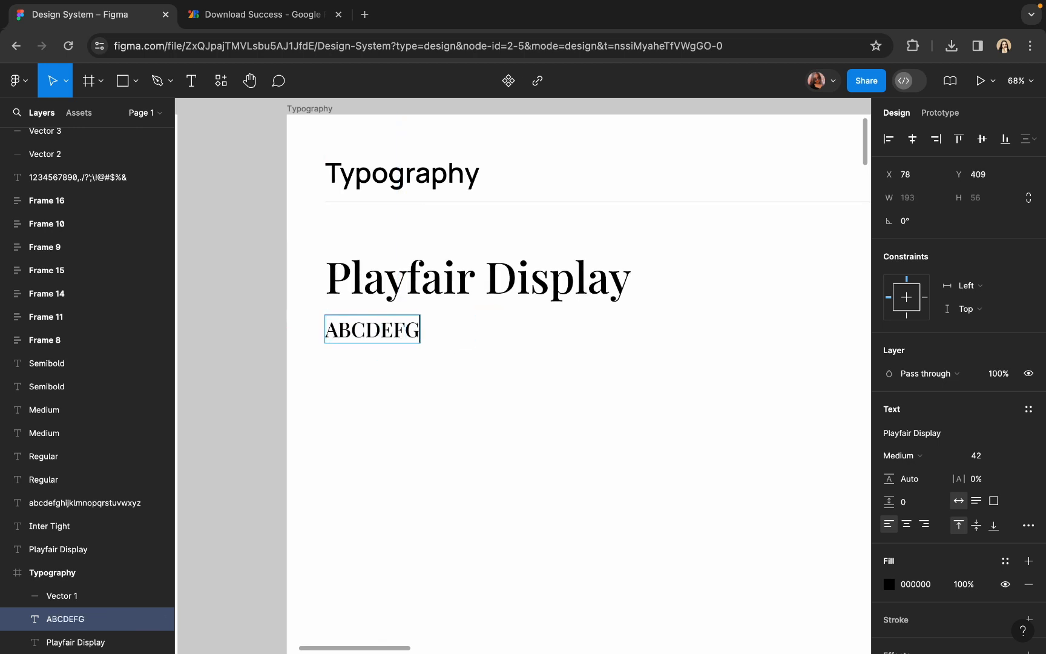
pyautogui.write('HIJKLMN')
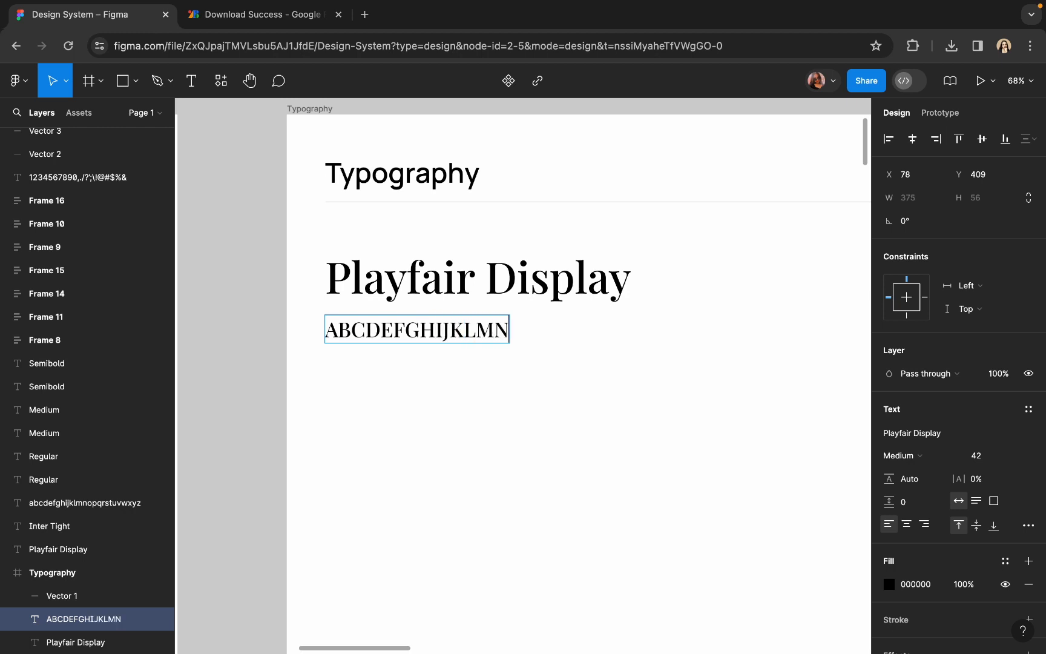
pyautogui.write('OPQRSTUVWX')
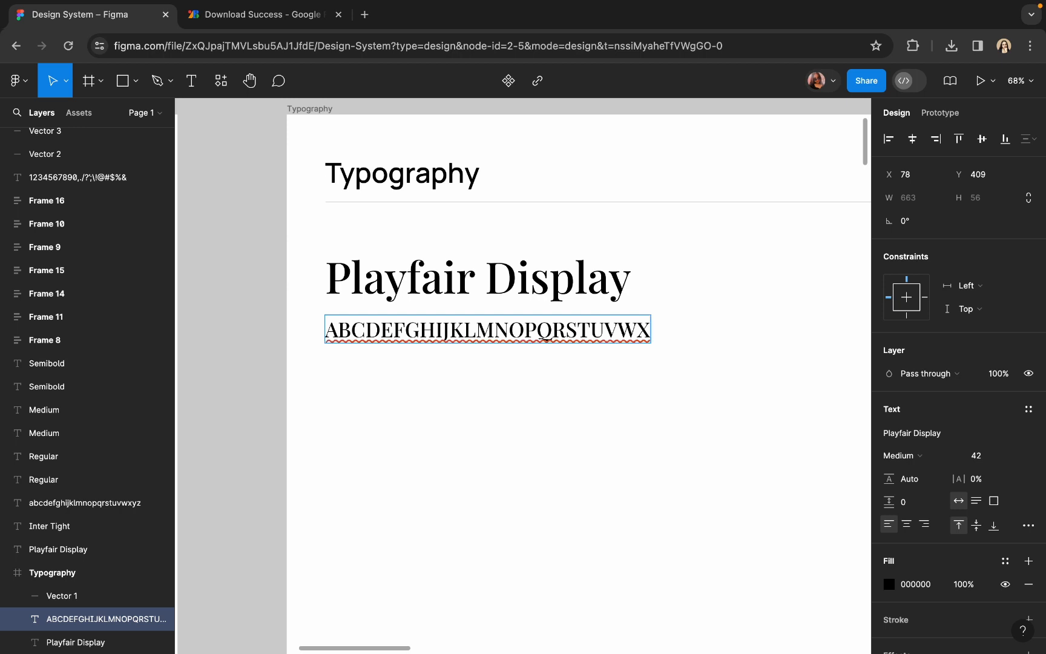
pyautogui.write('YZ')
pyautogui.press('Escape')
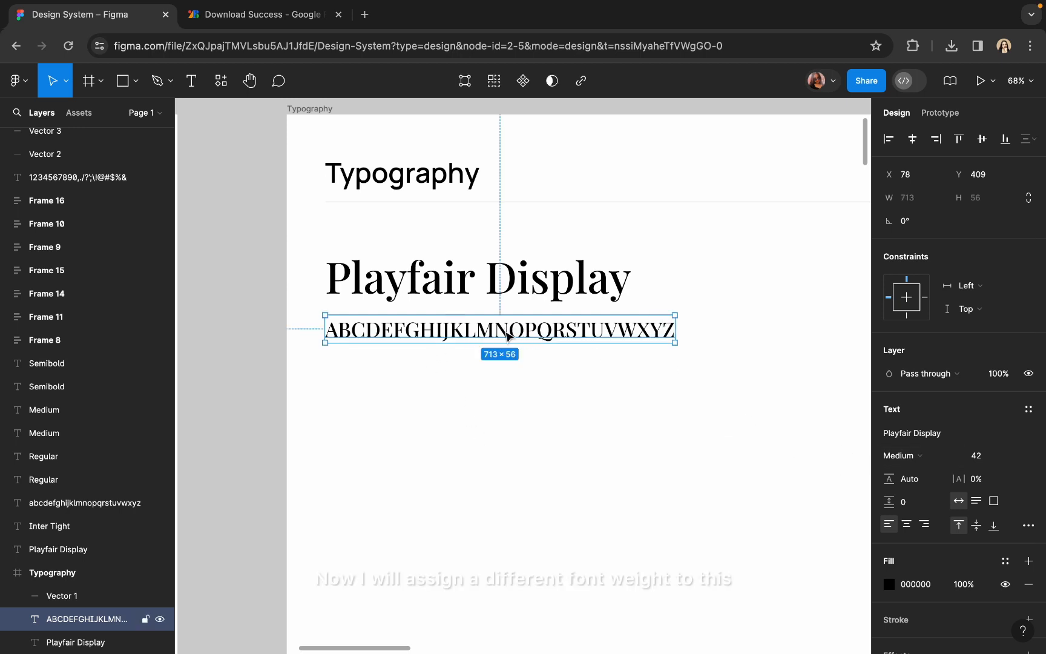
# Step: Set the alphabet line's font weight to Regular
pyautogui.hscroll(2, 508, 333)
pyautogui.click(915, 458)
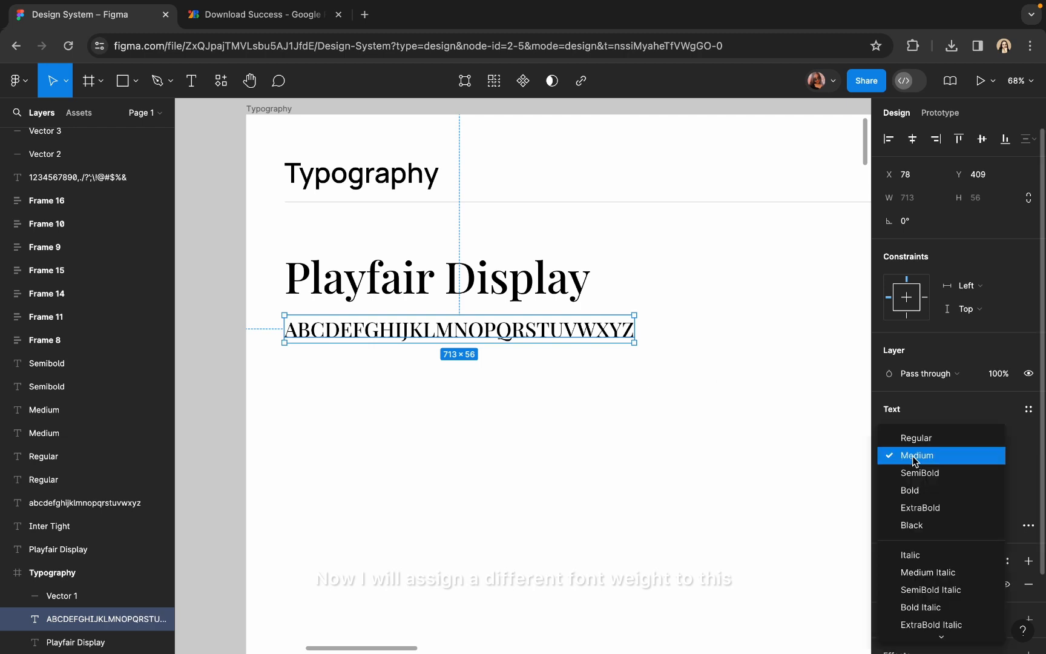
pyautogui.click(908, 434)
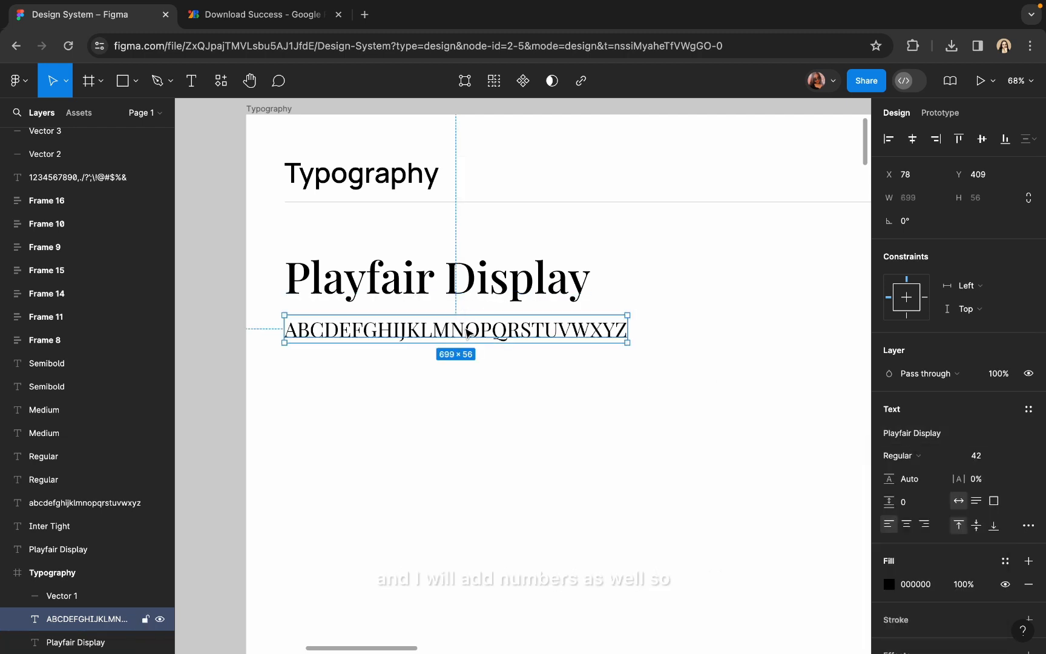
pyautogui.moveTo(470, 332); pyautogui.dragTo(468, 361)
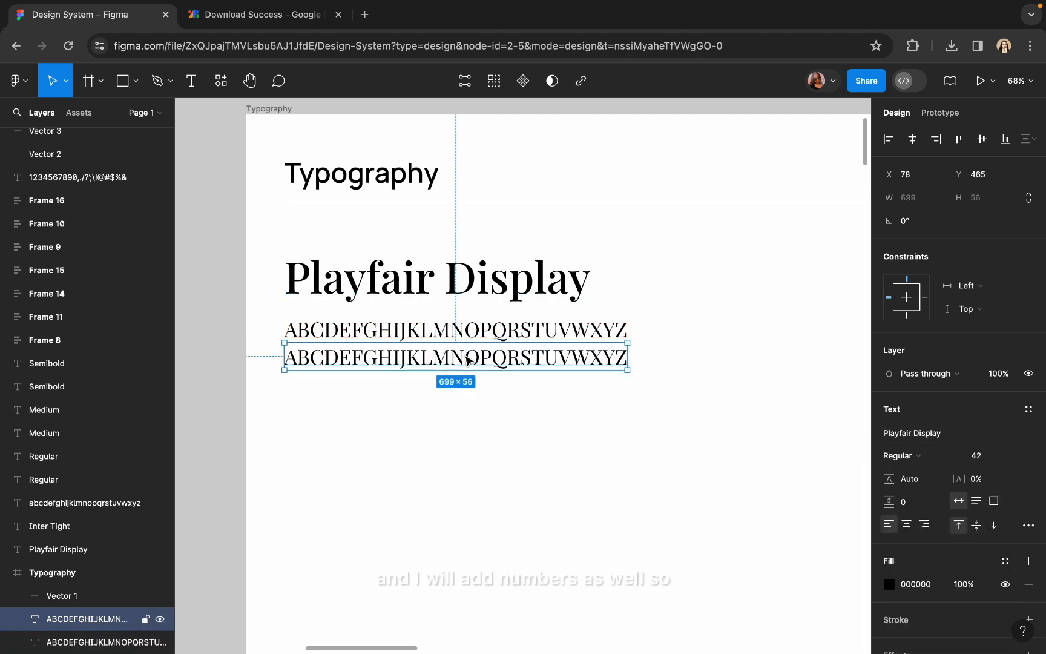
pyautogui.doubleClick(464, 354)
pyautogui.write('1')
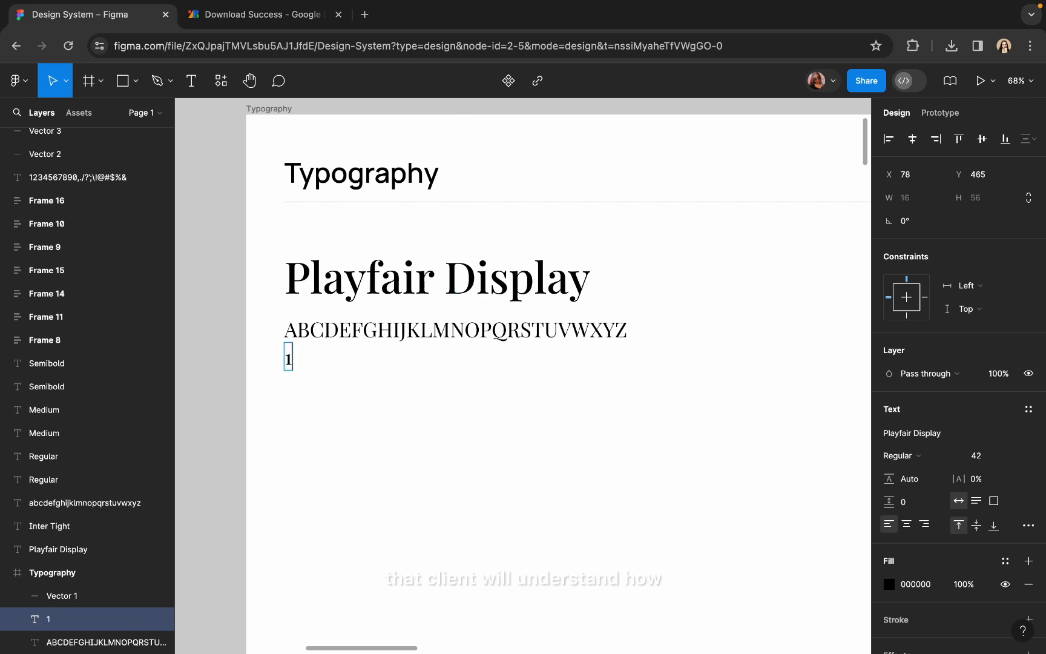
pyautogui.write('234')
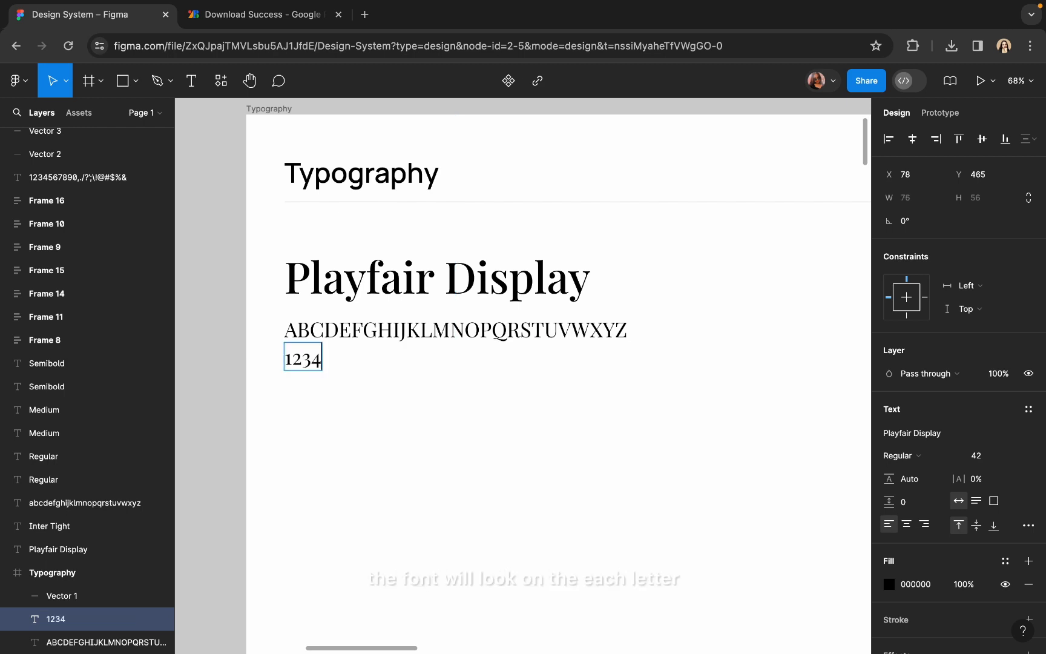
pyautogui.write('567890')
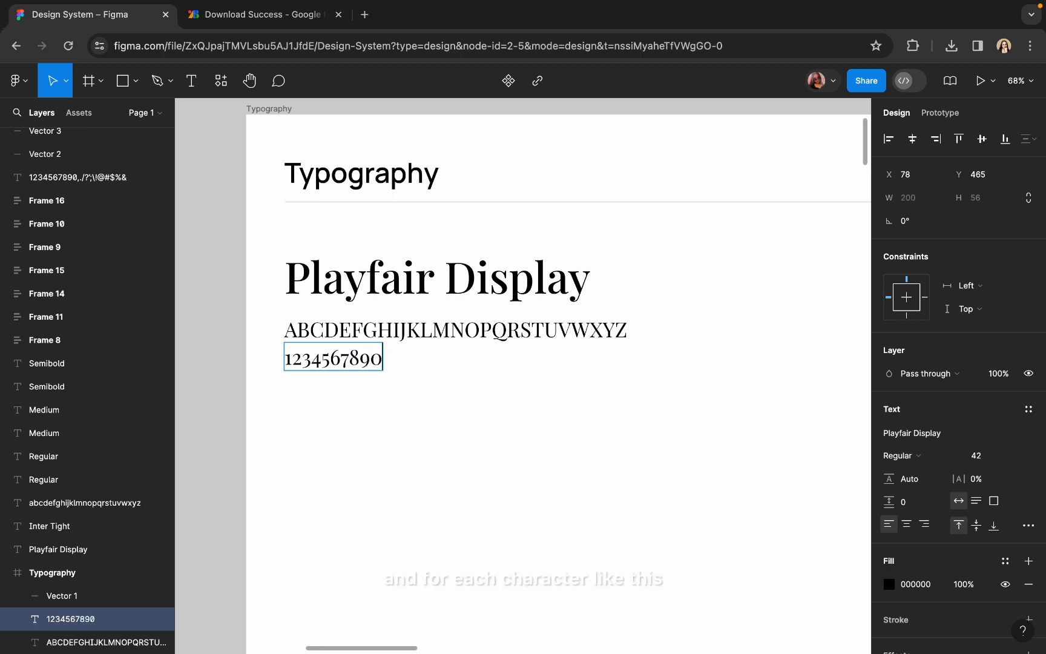
pyautogui.write('/.,')
pyautogui.write('"')
pyautogui.write('!')
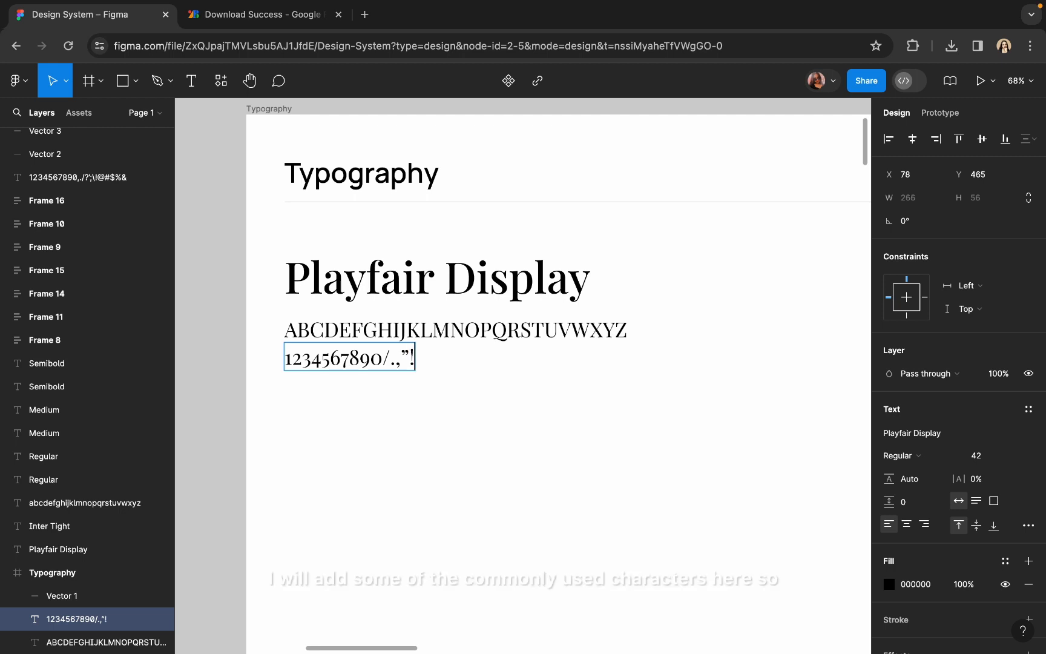
pyautogui.write('@#$')
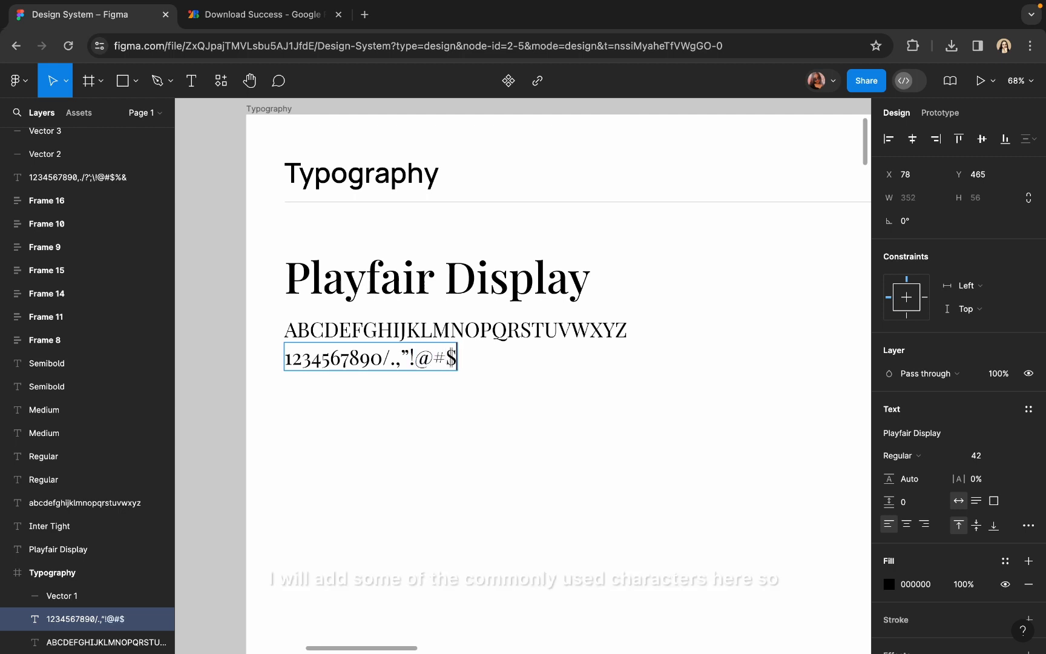
pyautogui.write('%')
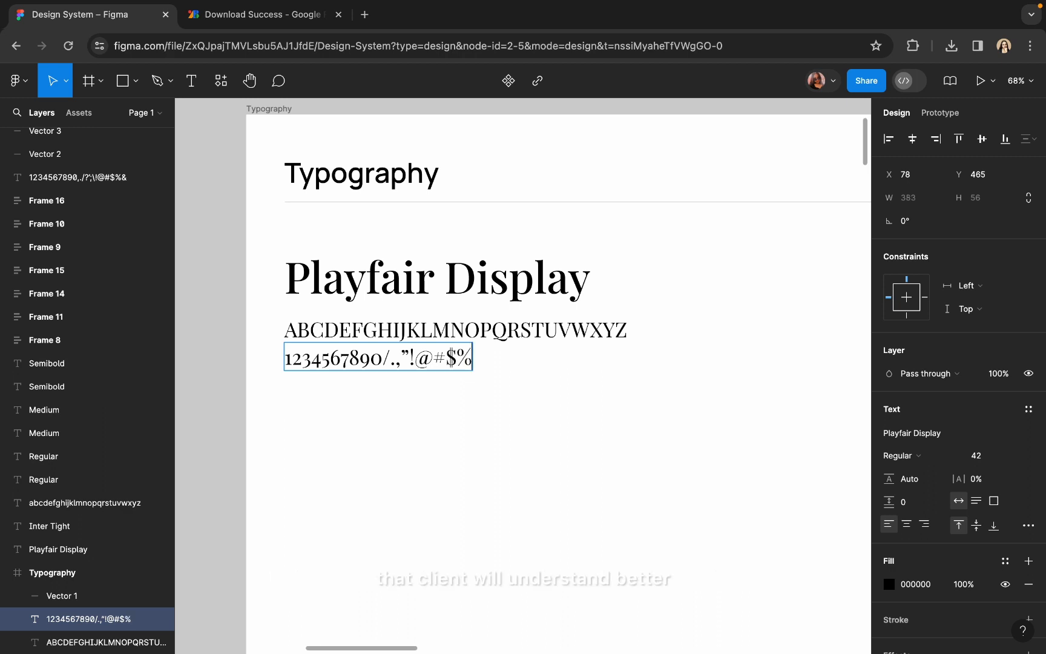
pyautogui.write('&')
pyautogui.press('Escape')
# Step: Move the numbers and symbols line down to Y 474 for more space beneath the alphabet line
pyautogui.scroll(-3, 490, 449)
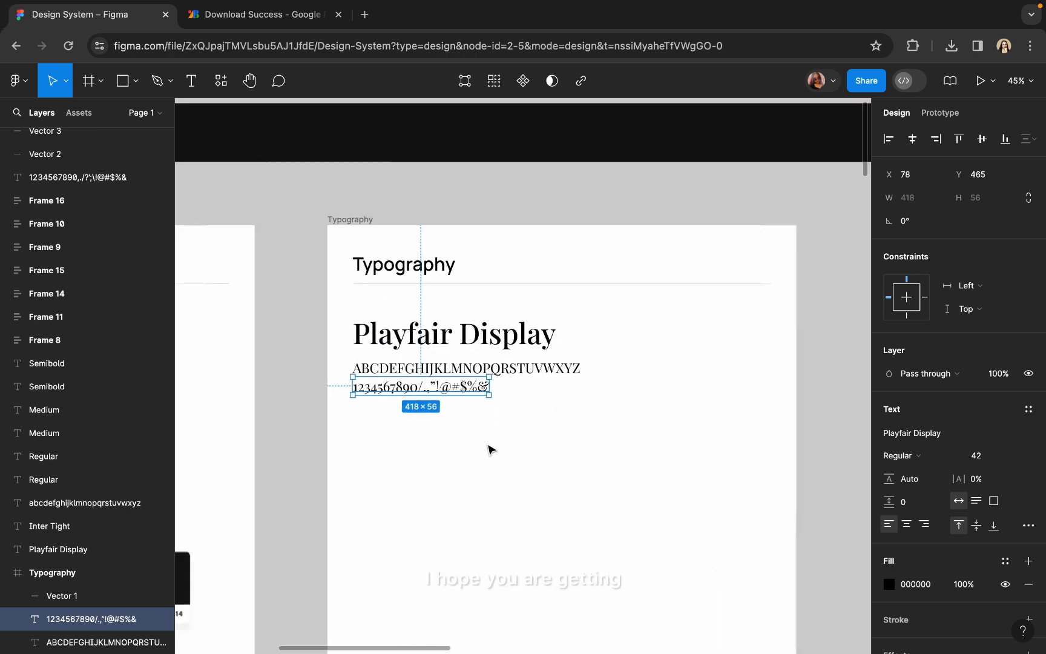
pyautogui.click(490, 449)
pyautogui.scroll(3, 481, 433)
pyautogui.click(396, 355)
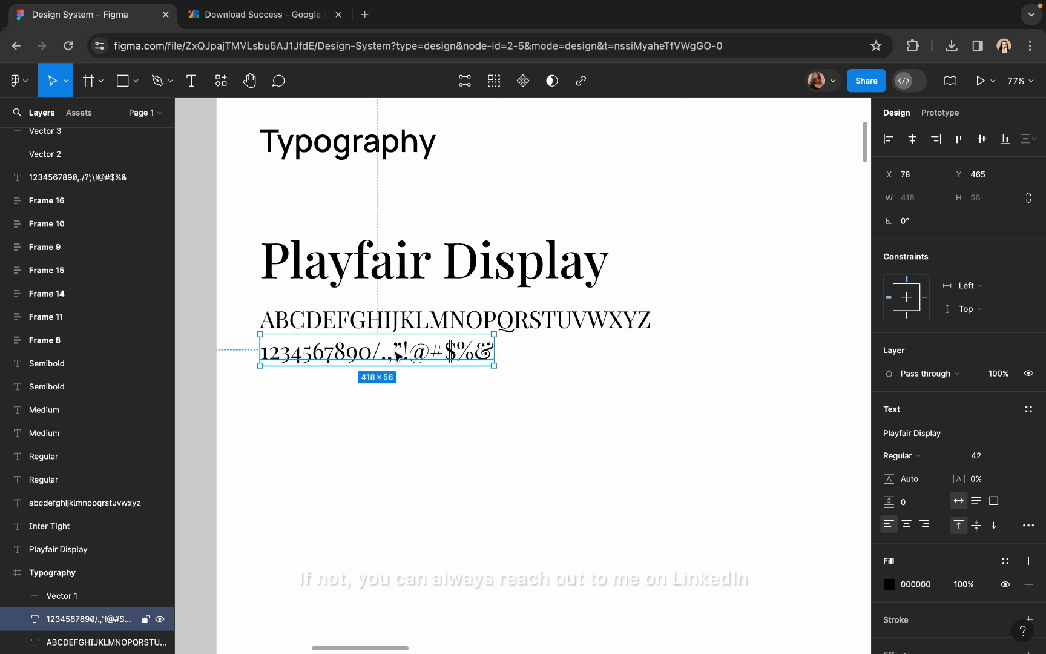
pyautogui.moveTo(396, 354); pyautogui.dragTo(396, 359)
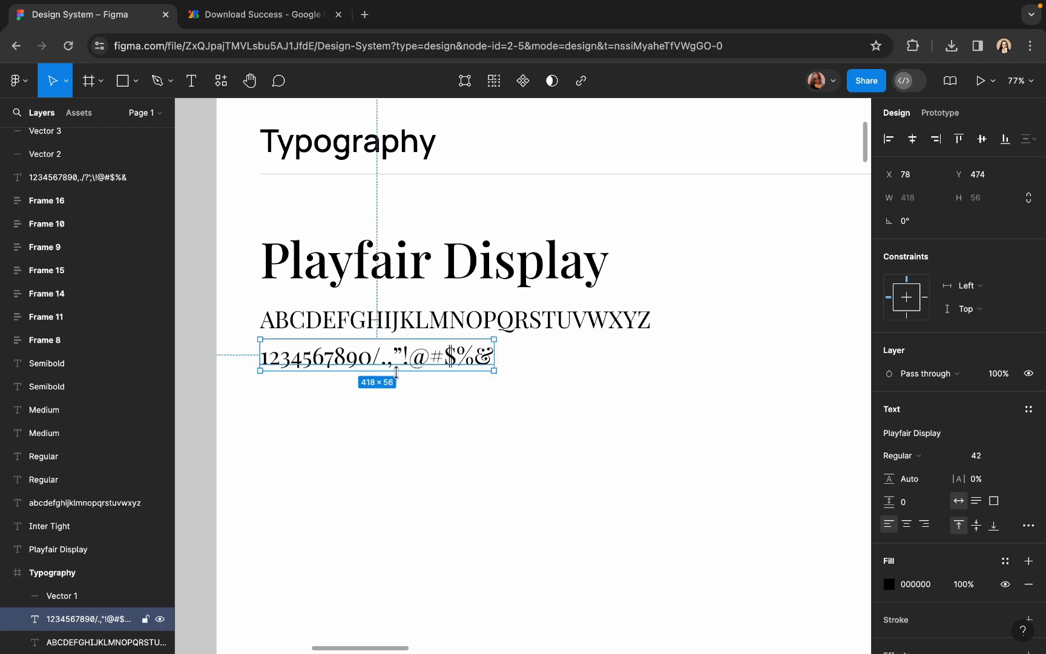
pyautogui.click(404, 390)
# Step: Duplicate the alphabet line and place the copy below the numbers and symbols line at Y 607
pyautogui.scroll(-5, 404, 390)
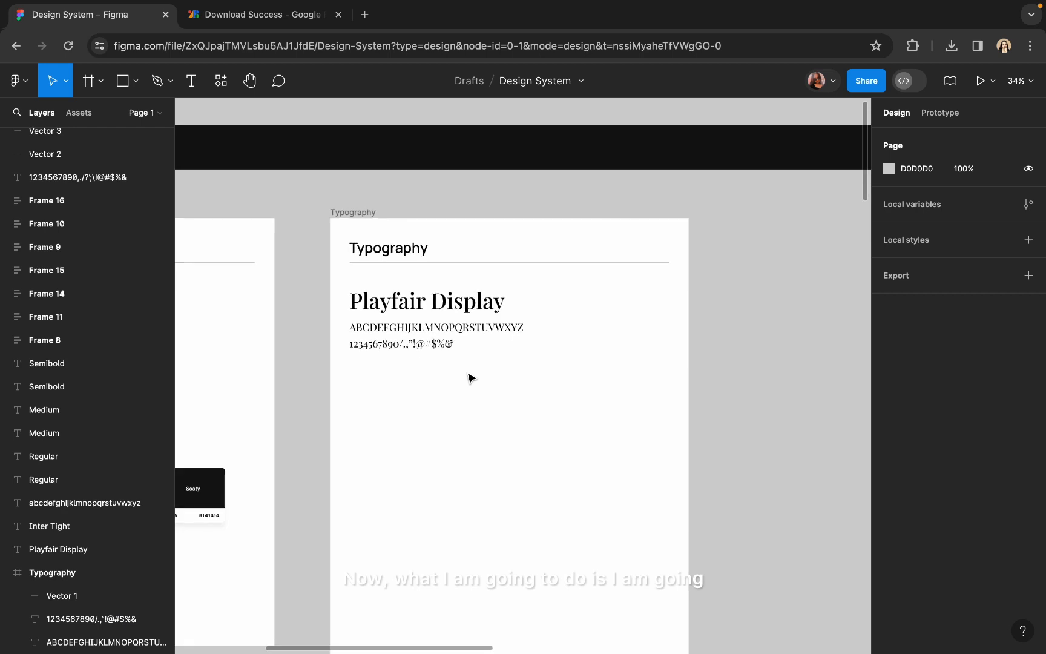
pyautogui.scroll(3, 442, 351)
pyautogui.click(411, 294)
pyautogui.scroll(2, 388, 295)
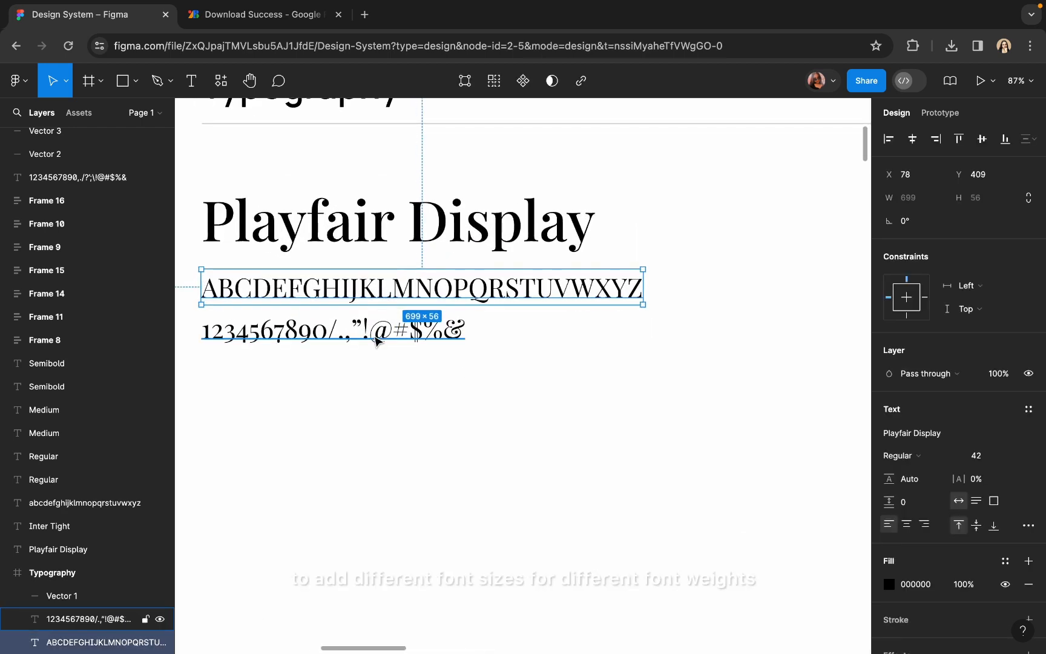
pyautogui.click(375, 387)
pyautogui.scroll(-2, 374, 385)
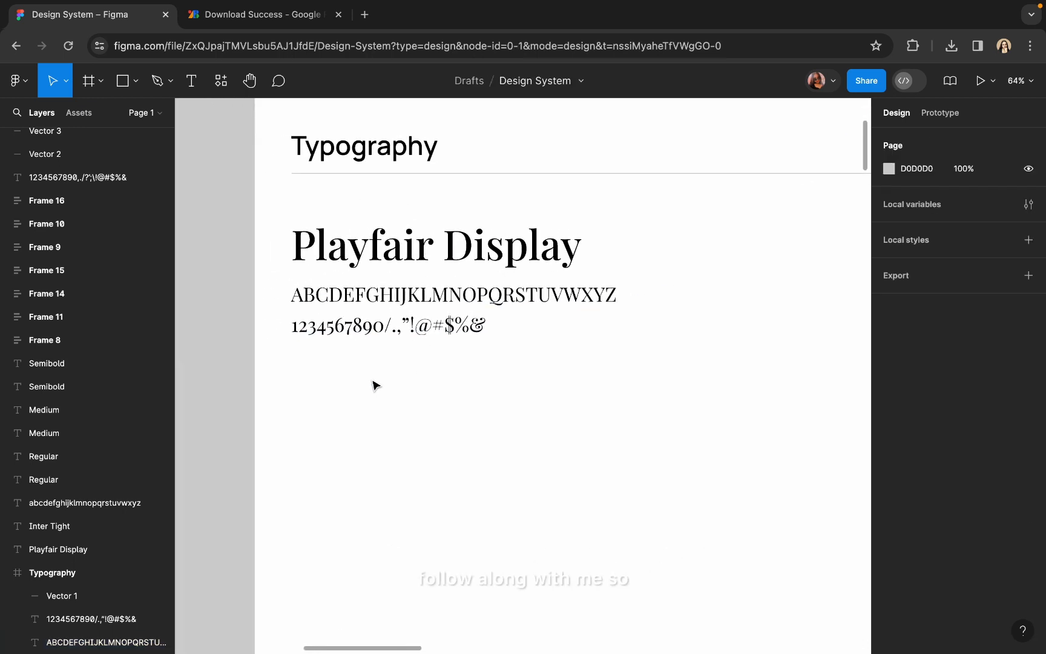
pyautogui.click(337, 304)
pyautogui.moveTo(332, 300); pyautogui.dragTo(325, 387)
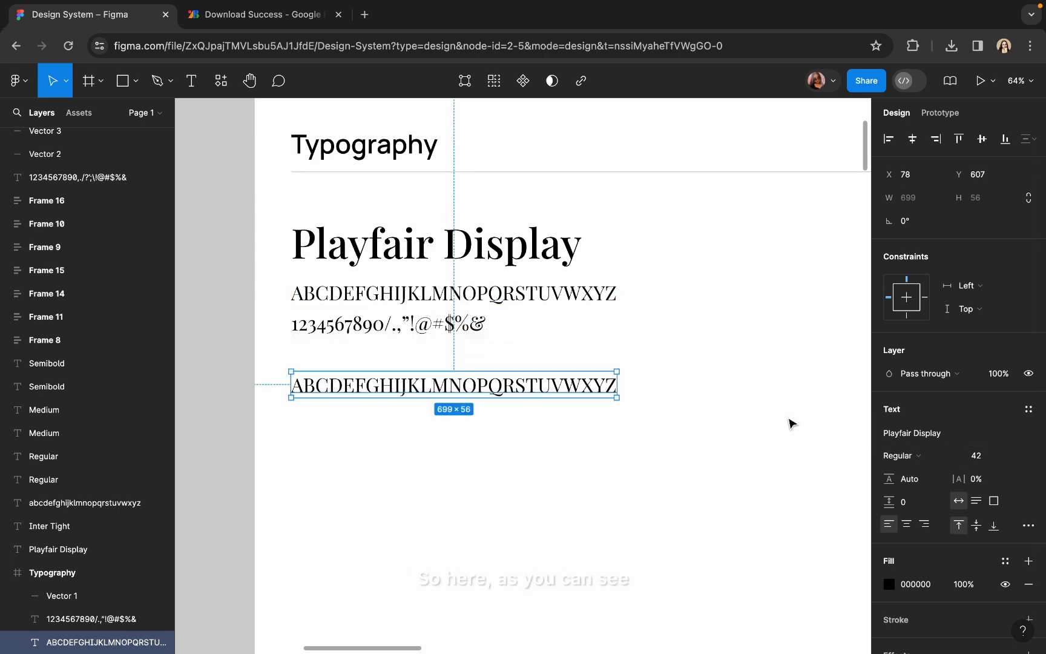
# Step: Keep the copied alphabet line's font weight at Regular and replace its text with "Regular"
pyautogui.click(899, 455)
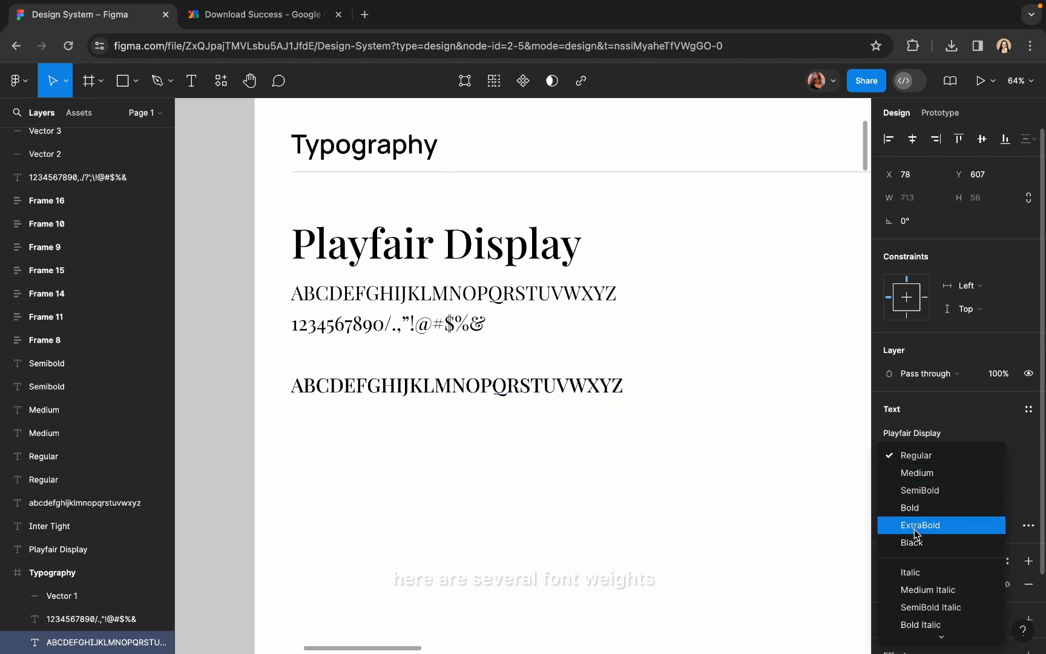
pyautogui.scroll(-2, 914, 539)
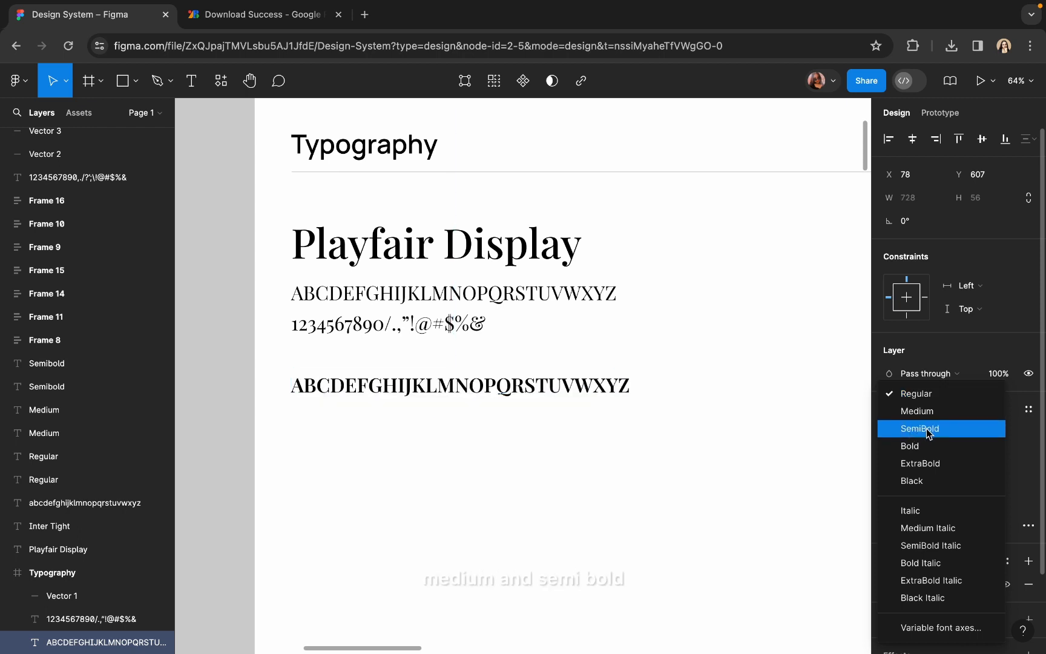
pyautogui.click(918, 394)
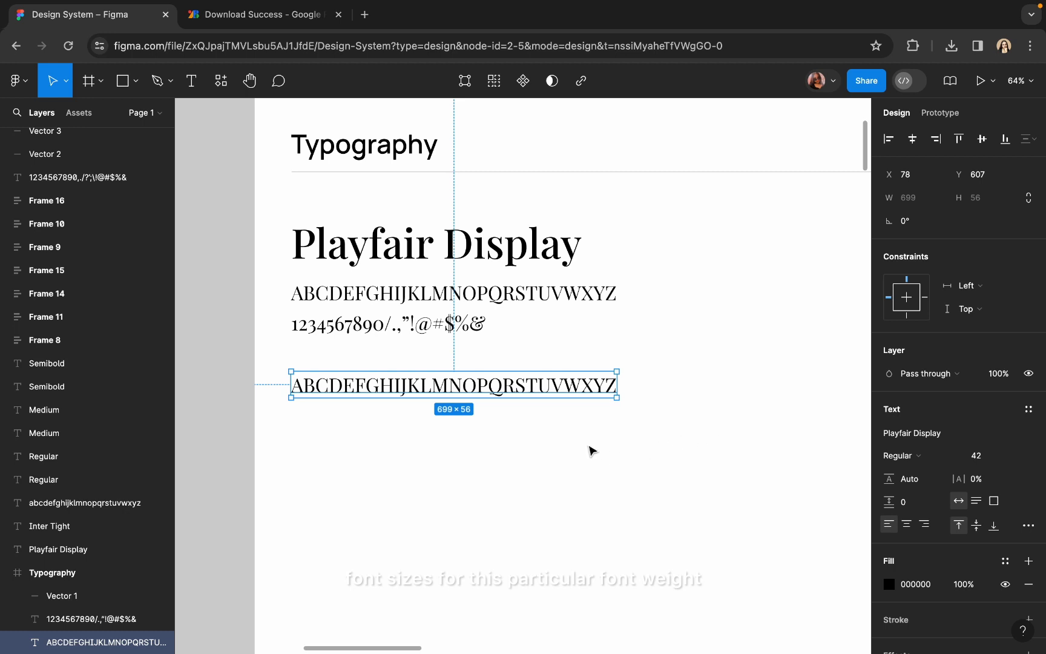
pyautogui.doubleClick(446, 385)
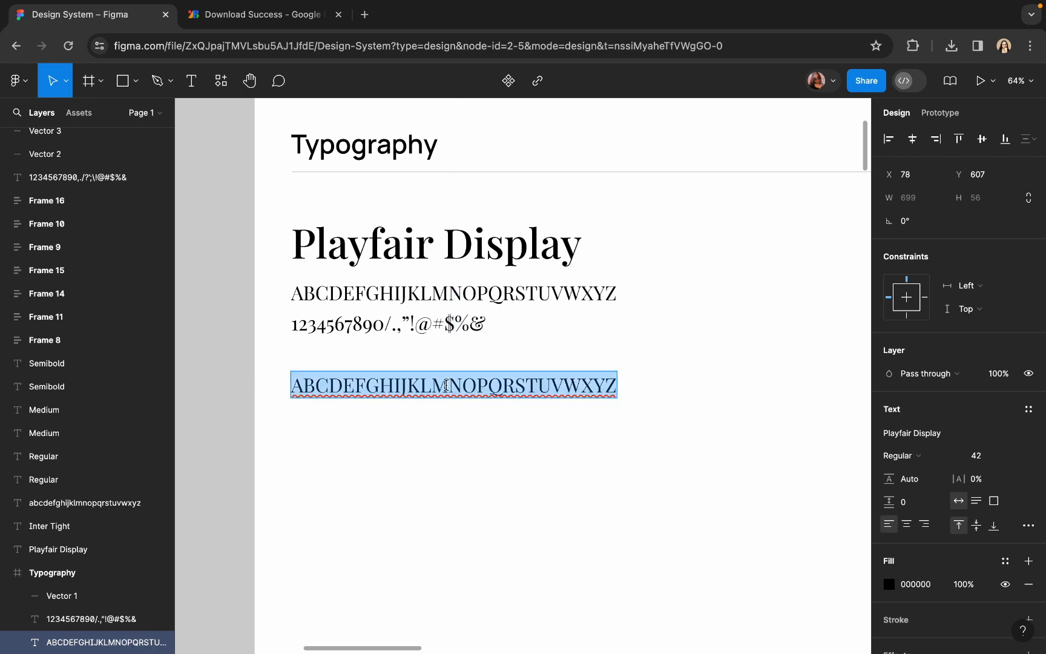
pyautogui.write('Reg')
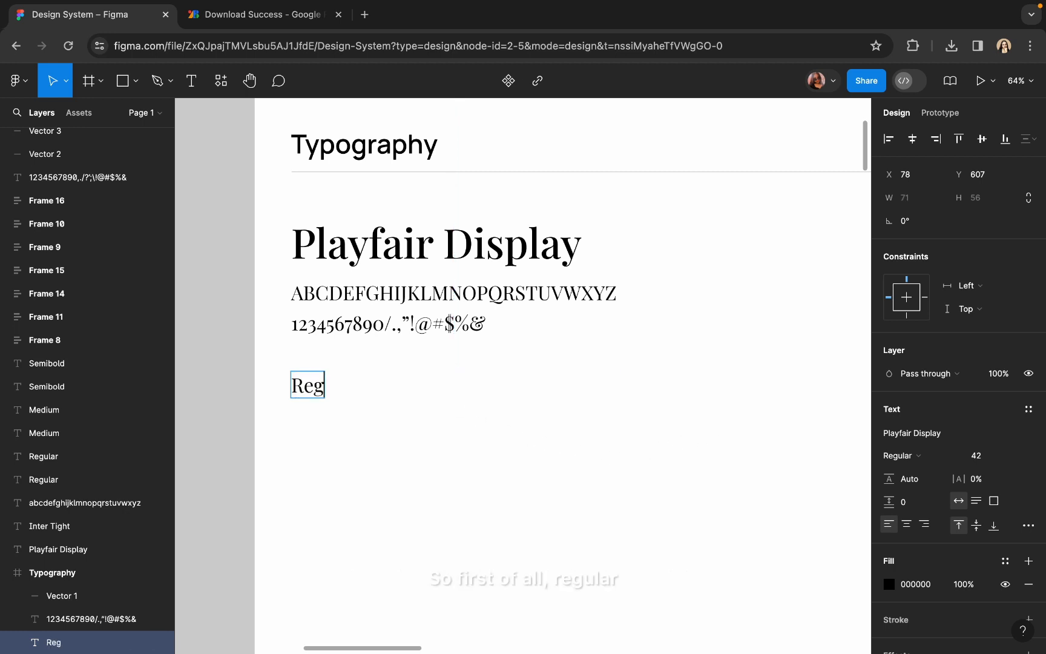
pyautogui.write('ular')
pyautogui.press('Escape')
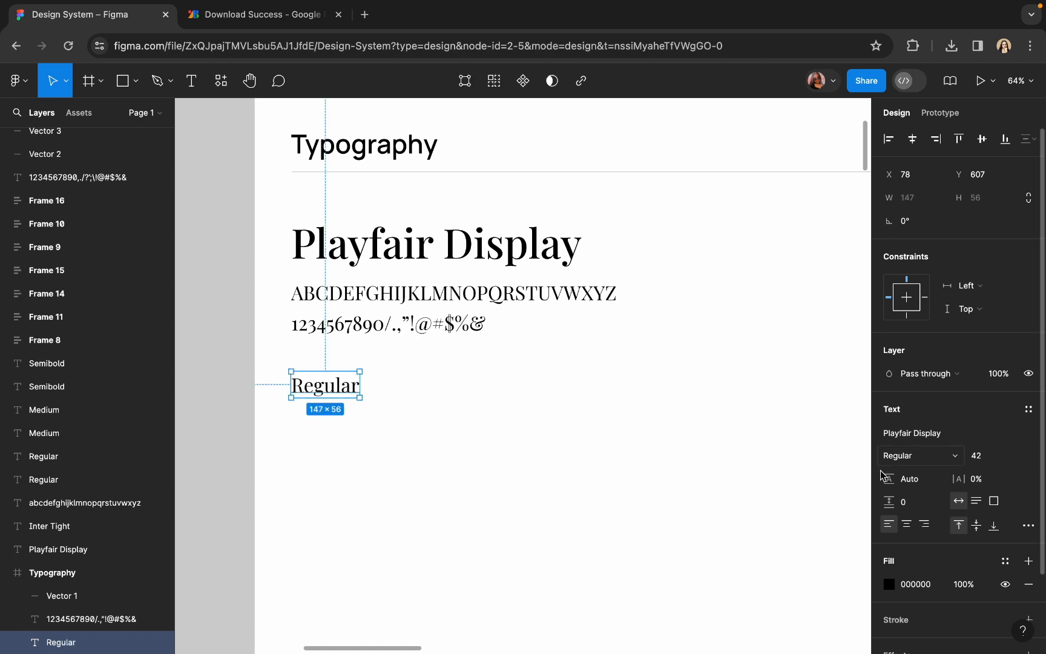
# Step: Set the font size of the Regular label to 56
pyautogui.click(684, 428)
pyautogui.scroll(-2, 683, 427)
pyautogui.click(404, 395)
pyautogui.scroll(3, 403, 394)
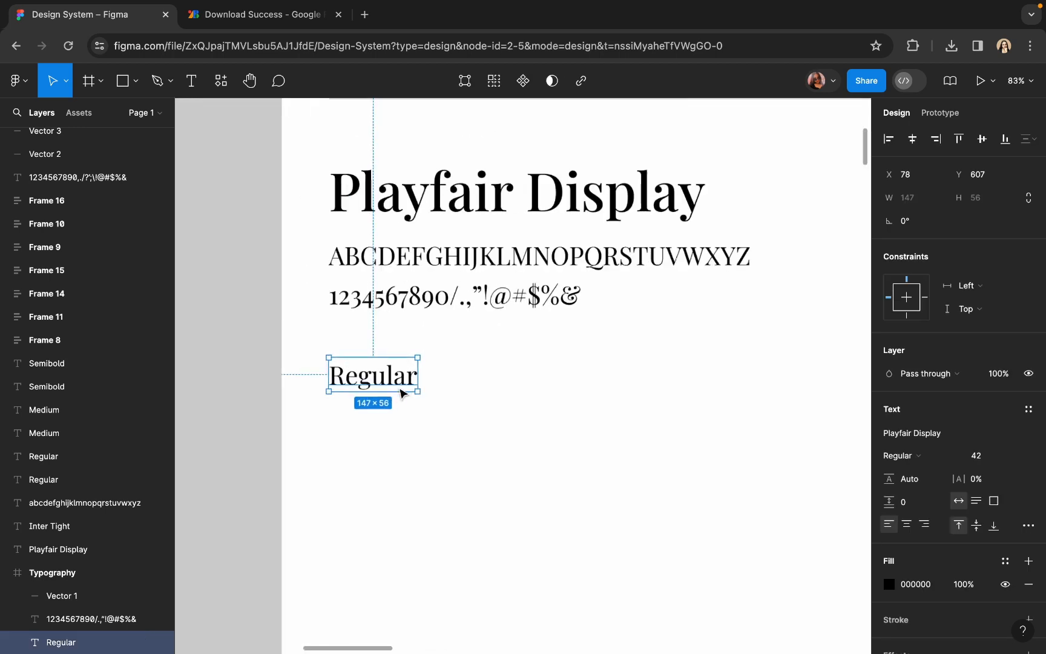
pyautogui.click(976, 463)
pyautogui.write('56')
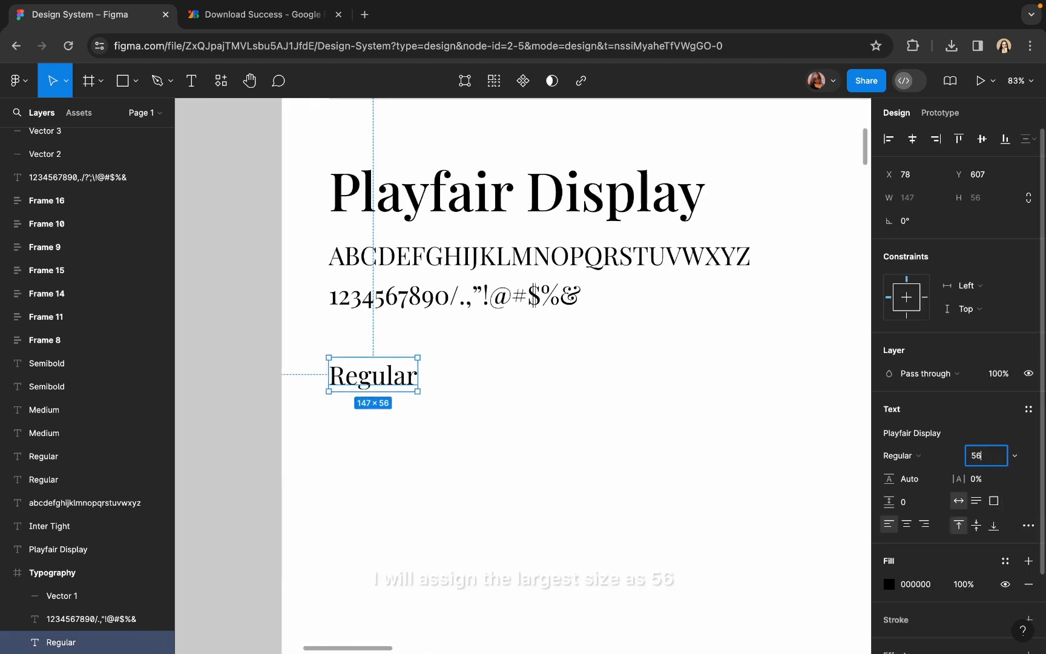
pyautogui.press('Return')
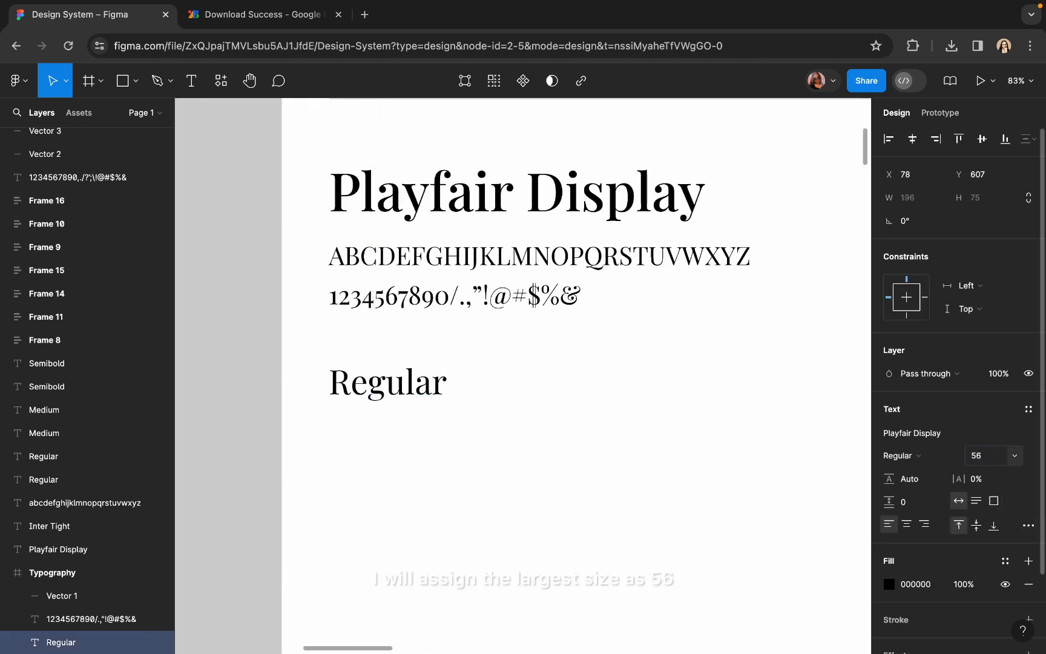
# Step: Duplicate the divider line beneath the Typography title and place the copy directly under the Regular label
pyautogui.scroll(-2, 418, 422)
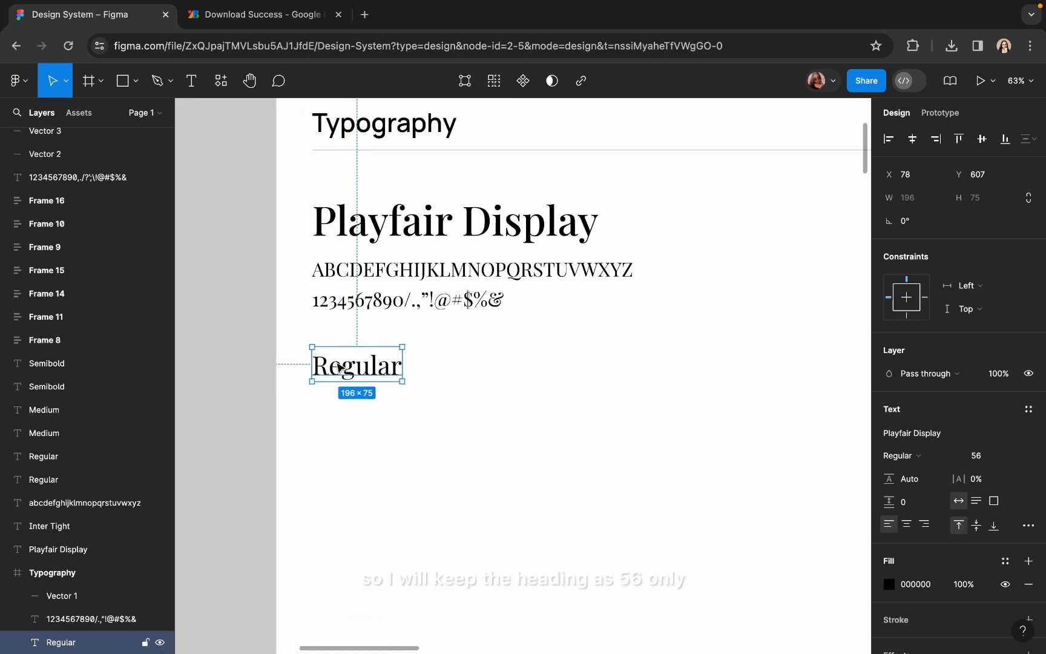
pyautogui.hscroll(3, 305, 350)
pyautogui.scroll(-1, 305, 350)
pyautogui.scroll(-2, 304, 348)
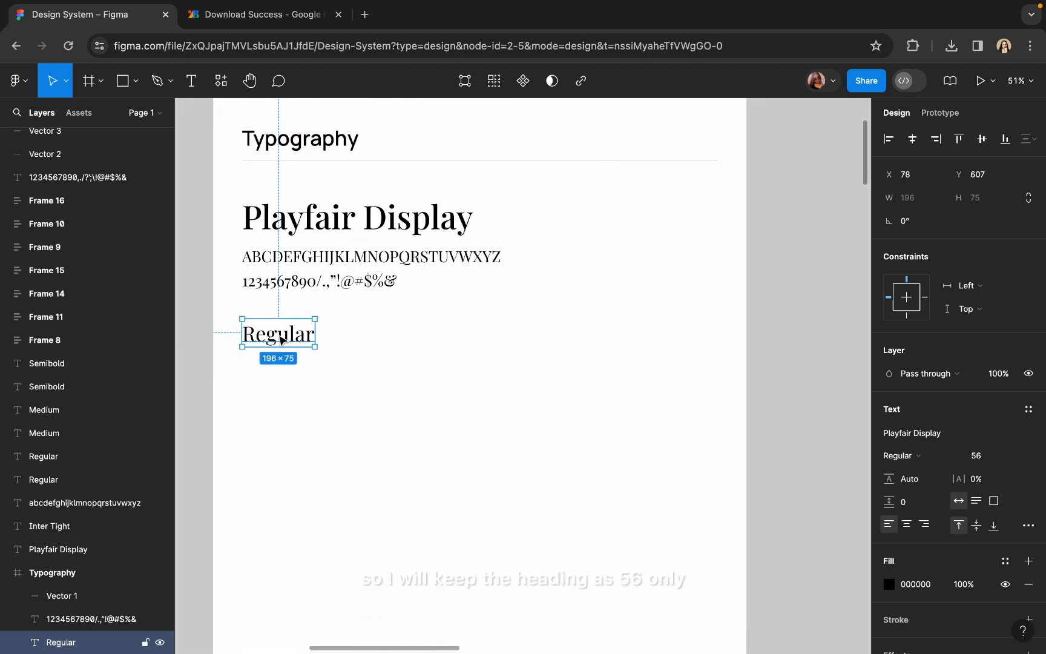
pyautogui.scroll(4, 282, 340)
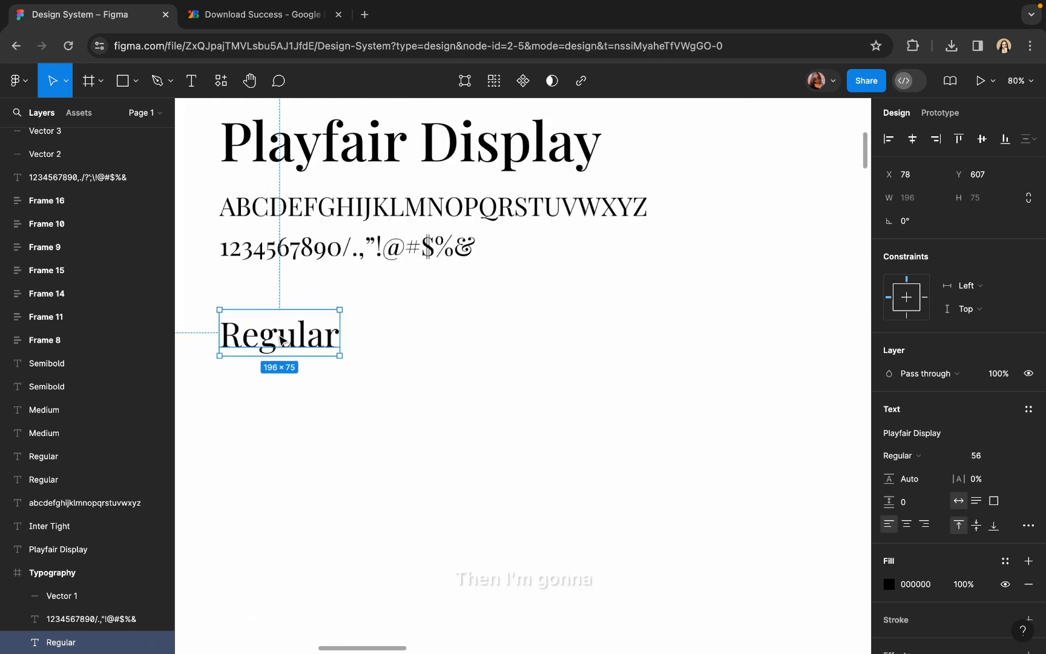
pyautogui.click(311, 404)
pyautogui.scroll(-4, 312, 405)
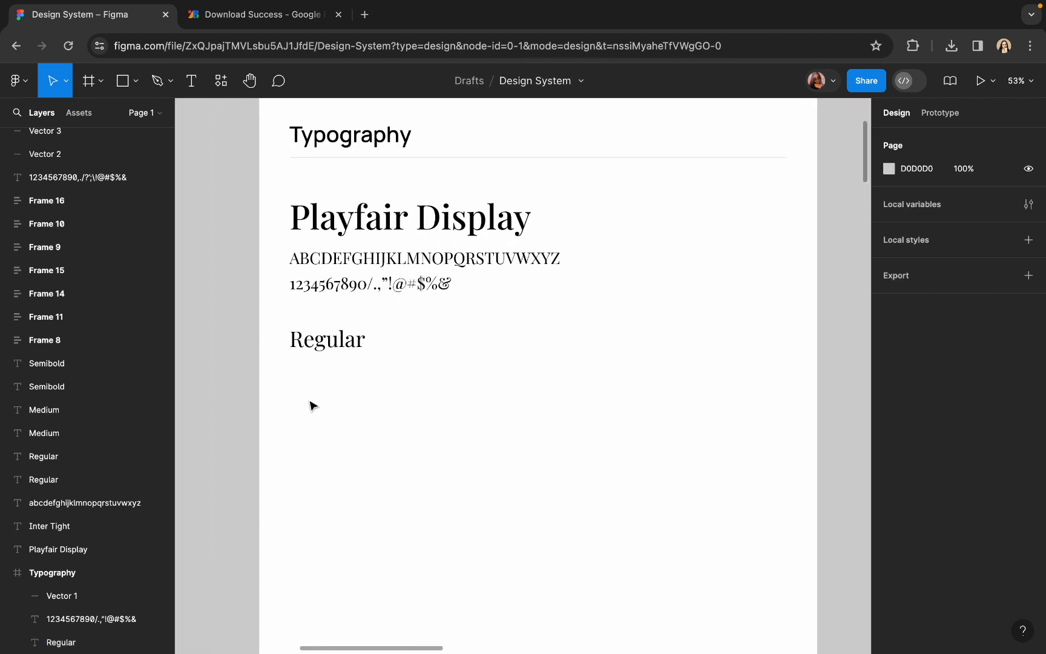
pyautogui.click(310, 155)
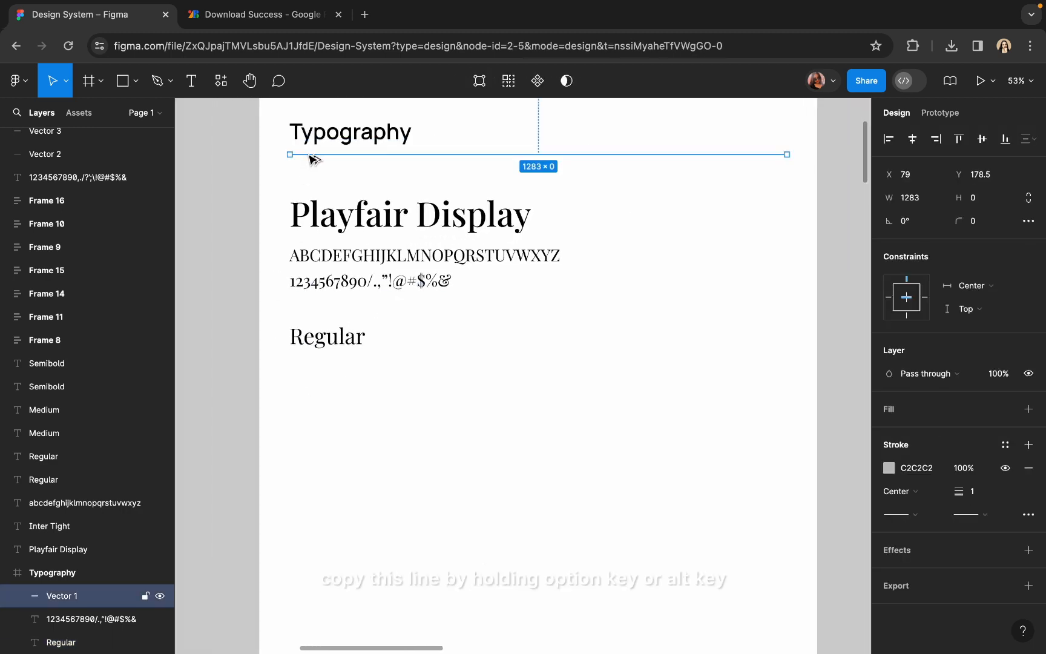
pyautogui.moveTo(313, 159); pyautogui.dragTo(319, 393)
# Step: Duplicate the Regular label below the new divider at Y 738 and replace the copy's text with "Heading 01"
pyautogui.click(323, 346)
pyautogui.doubleClick(318, 390)
pyautogui.write('H')
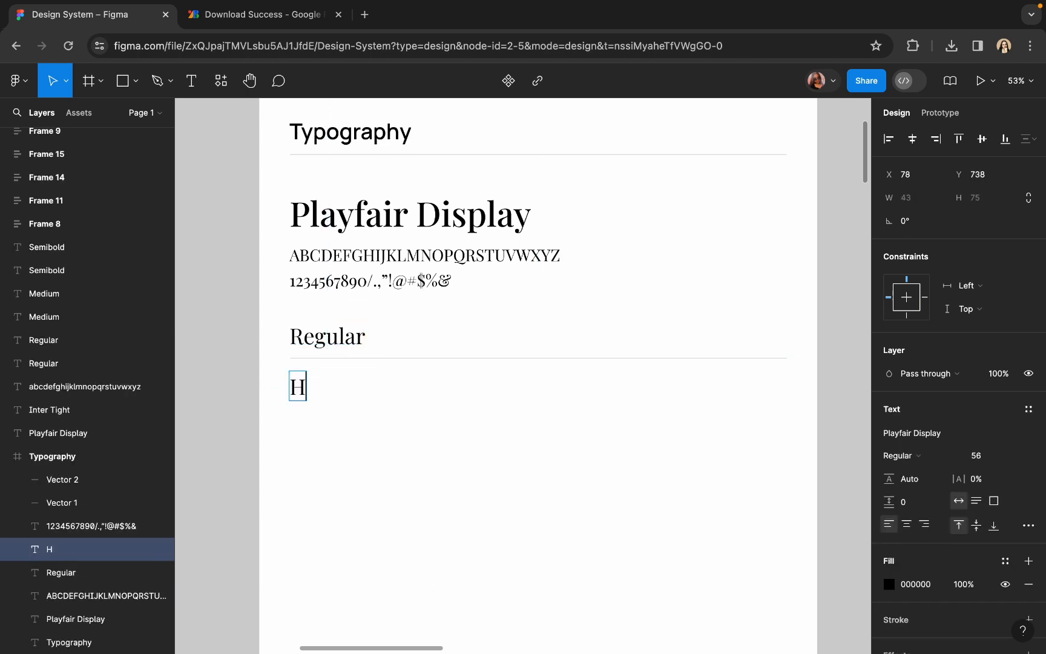
pyautogui.write('eading 01')
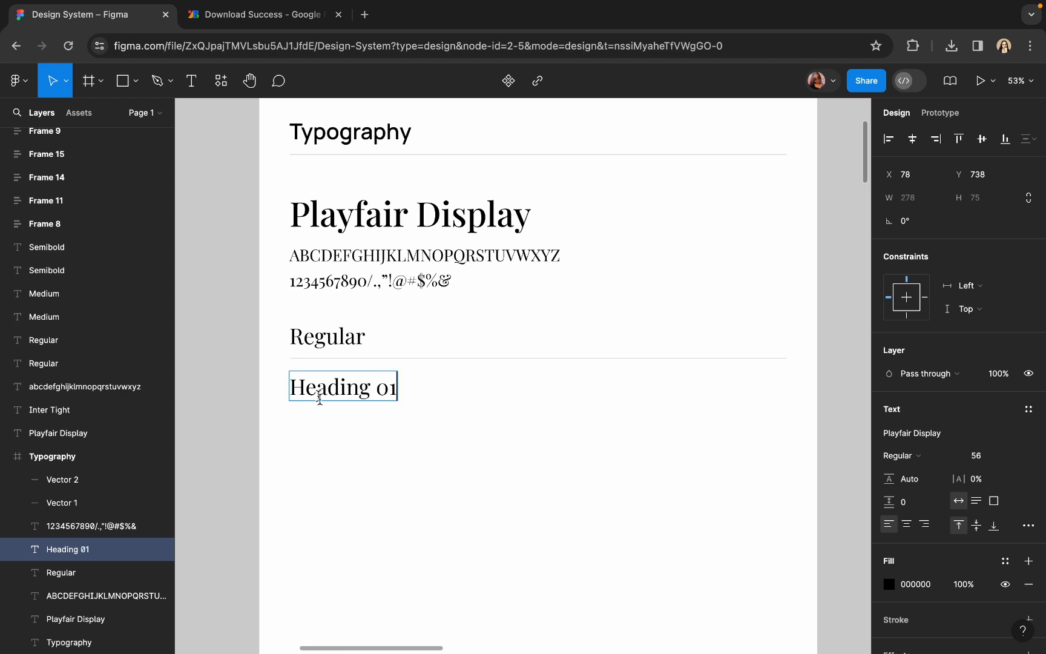
pyautogui.press('Escape')
# Step: Duplicate Heading 01 below itself at Y 858, change the copy's text to "Heading 02" and set its font size to 48
pyautogui.moveTo(315, 394); pyautogui.dragTo(316, 441)
pyautogui.doubleClick(370, 431)
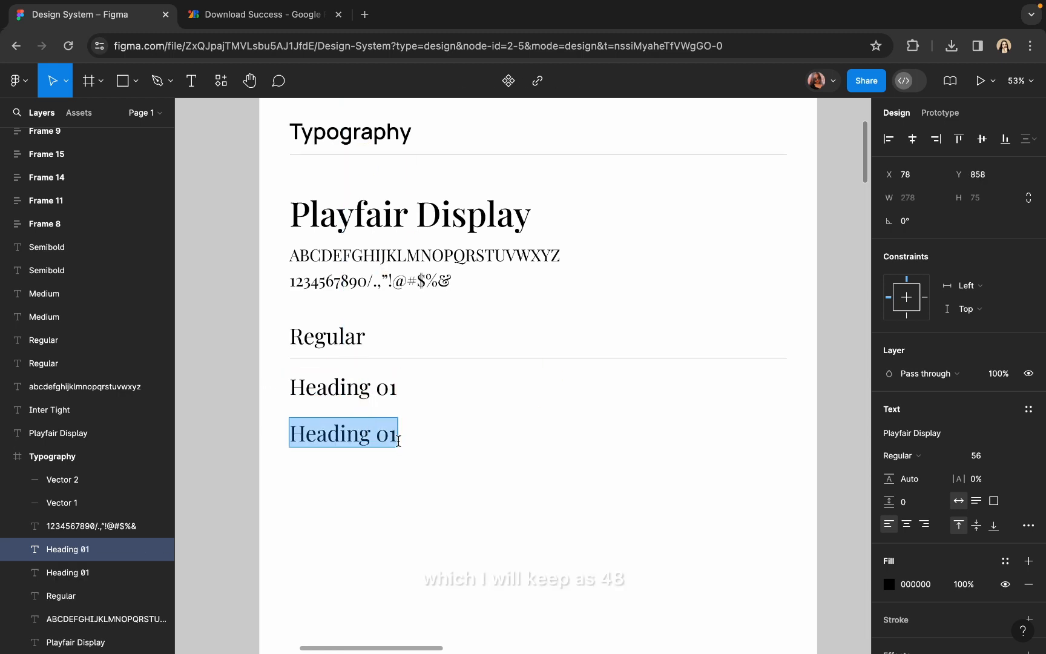
pyautogui.click(396, 438)
pyautogui.press('Escape')
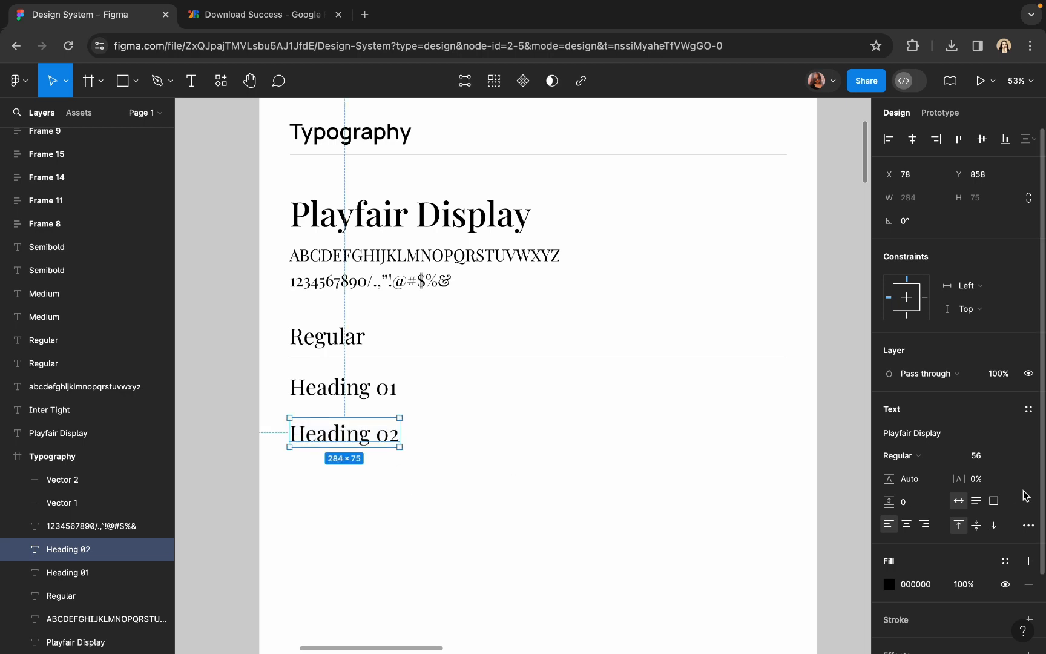
pyautogui.write('48')
pyautogui.press('Return')
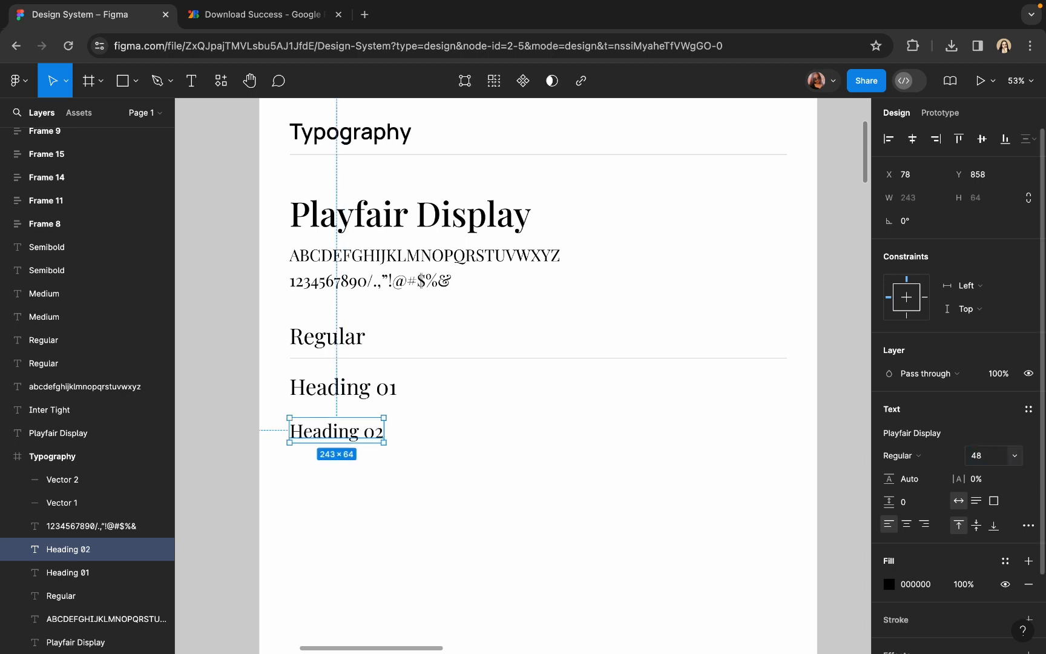
# Step: Move Heading 02 up to Y 847 and combine both headings in a vertical auto layout with 36 spacing
pyautogui.scroll(5, 232, 444)
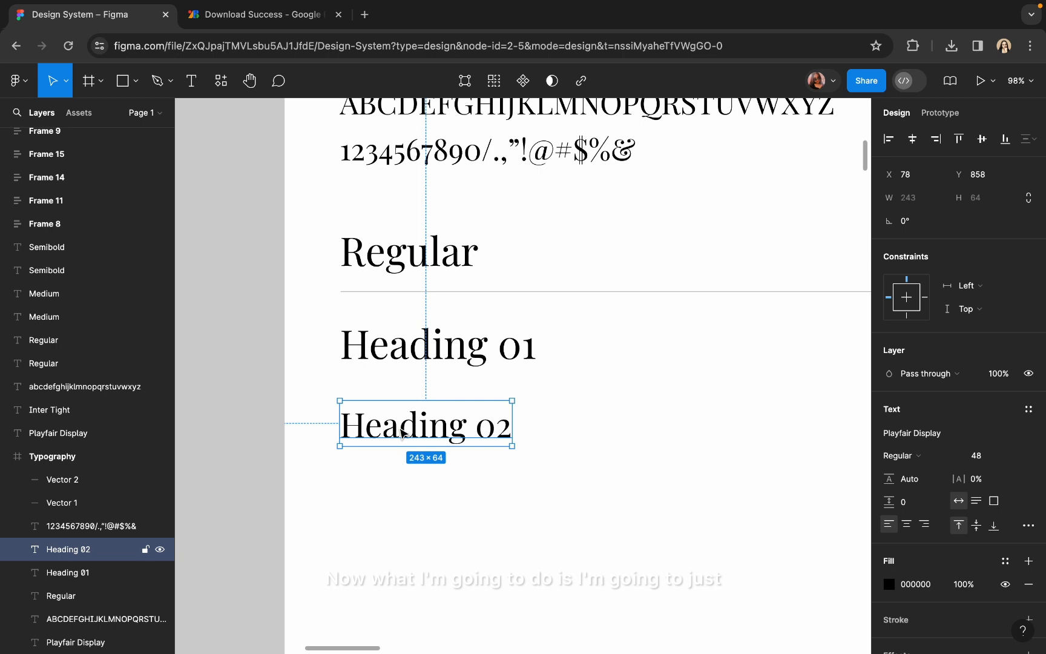
pyautogui.moveTo(405, 433); pyautogui.dragTo(406, 425)
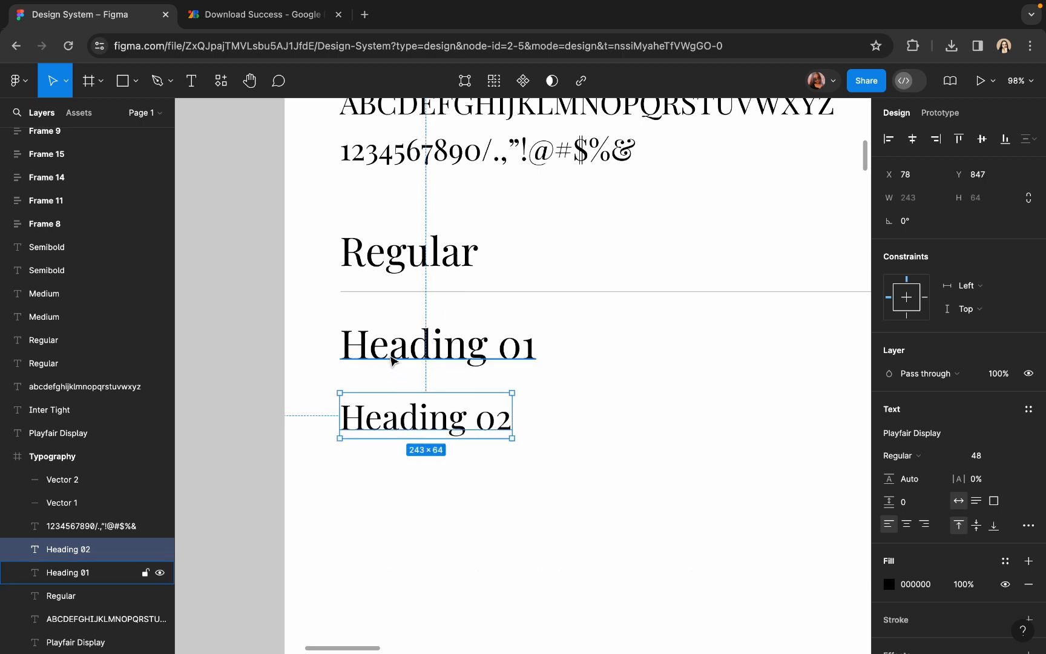
pyautogui.keyDown('shift'); pyautogui.click(393, 361); pyautogui.keyUp('shift')
pyautogui.click(1028, 280)
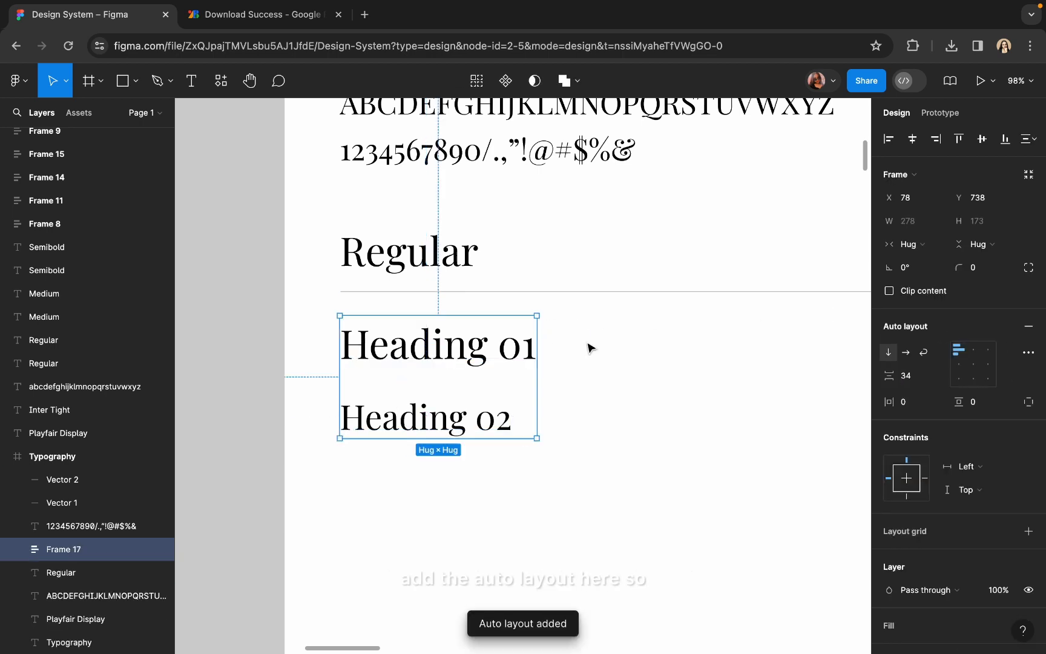
pyautogui.click(908, 376)
pyautogui.write('3')
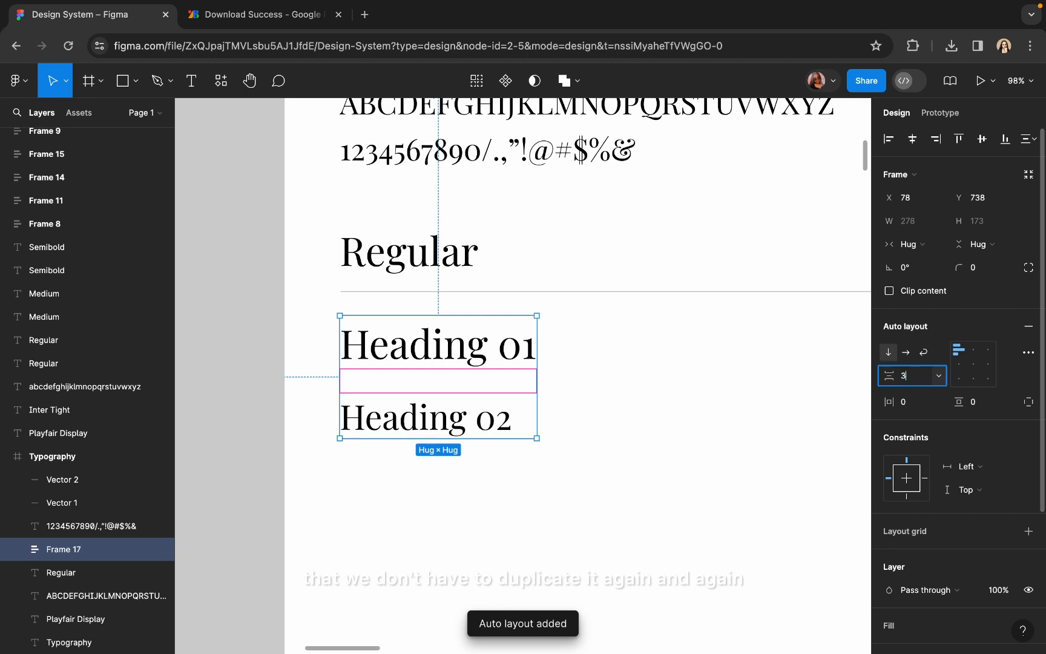
pyautogui.write('6')
pyautogui.press('Return')
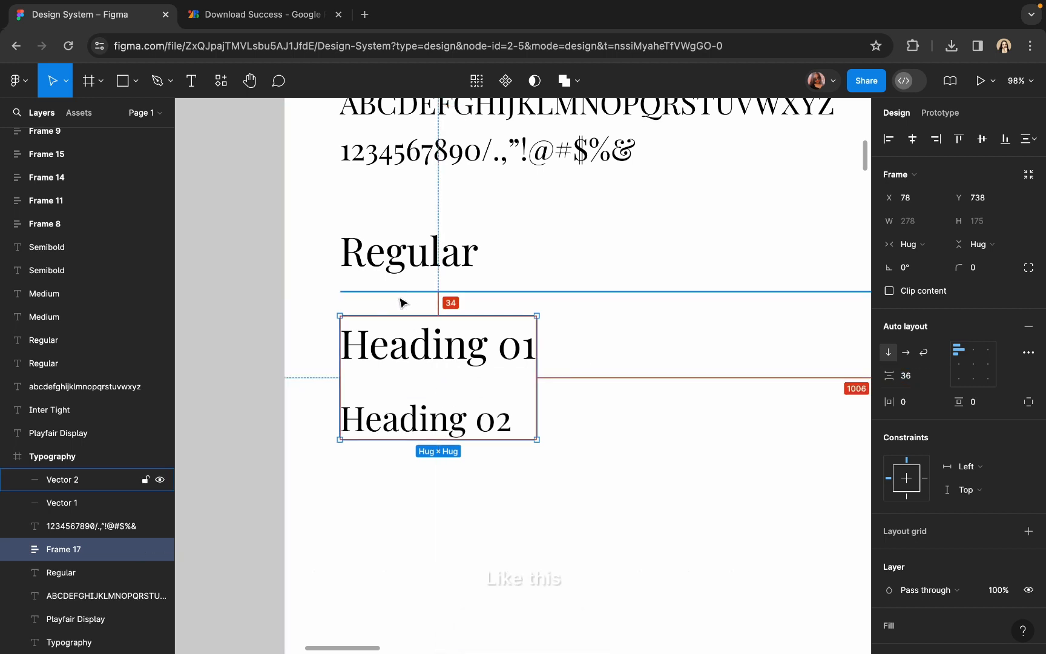
# Step: Nudge the headings' auto layout frame down to Y 746 for more space beneath the divider
pyautogui.press('Down')
pyautogui.press('Down')
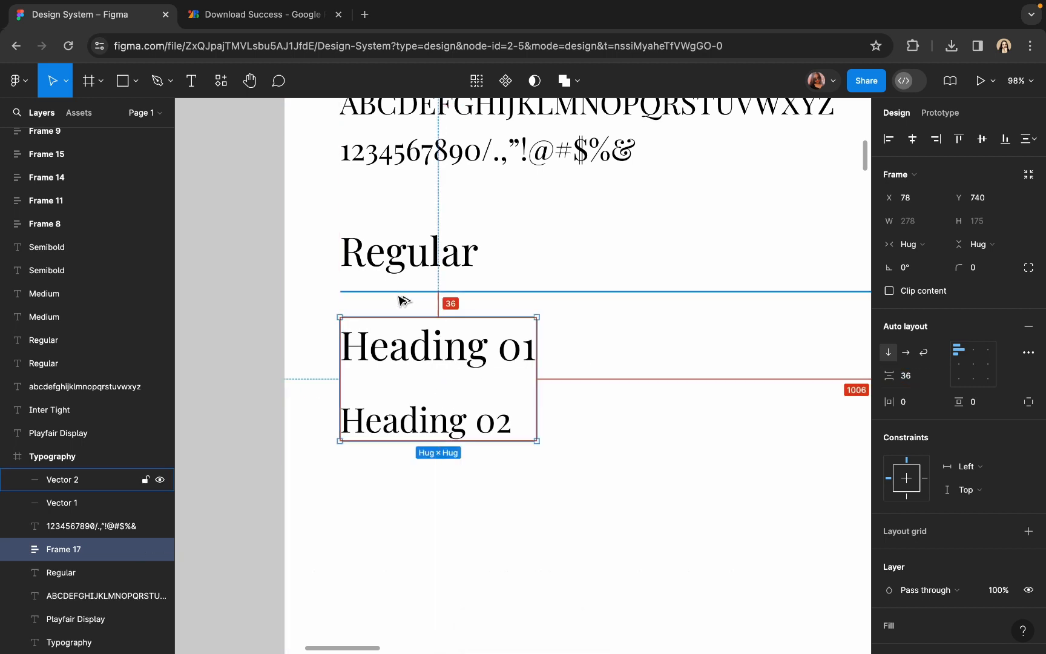
pyautogui.press('Down')
pyautogui.press('Down')
pyautogui.press('Down')
pyautogui.press('Down')
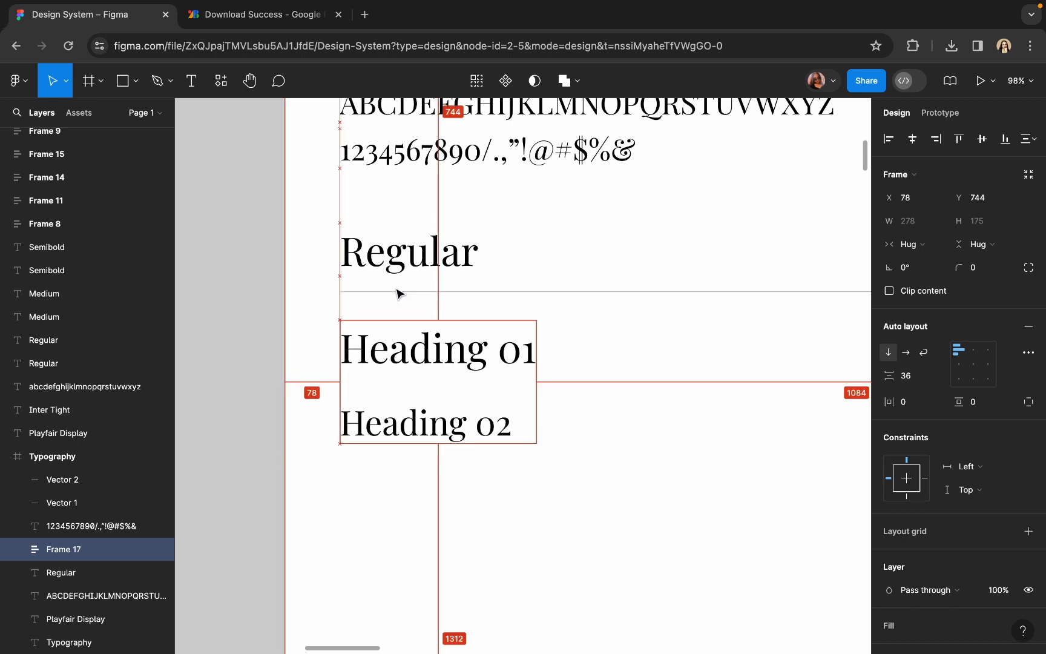
pyautogui.press('alt')
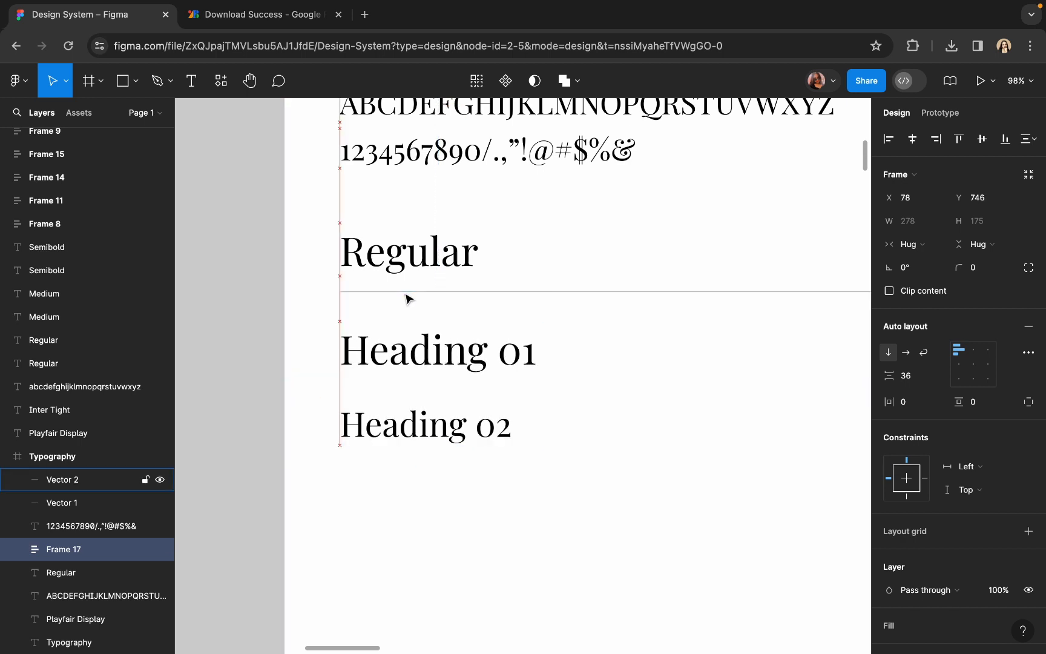
pyautogui.press('Down')
pyautogui.press('Down')
# Step: Duplicate Heading 02 inside the auto layout, change the copy's text to "Heading 03" and set its font size to 42
pyautogui.click(403, 418)
pyautogui.press('super+d')
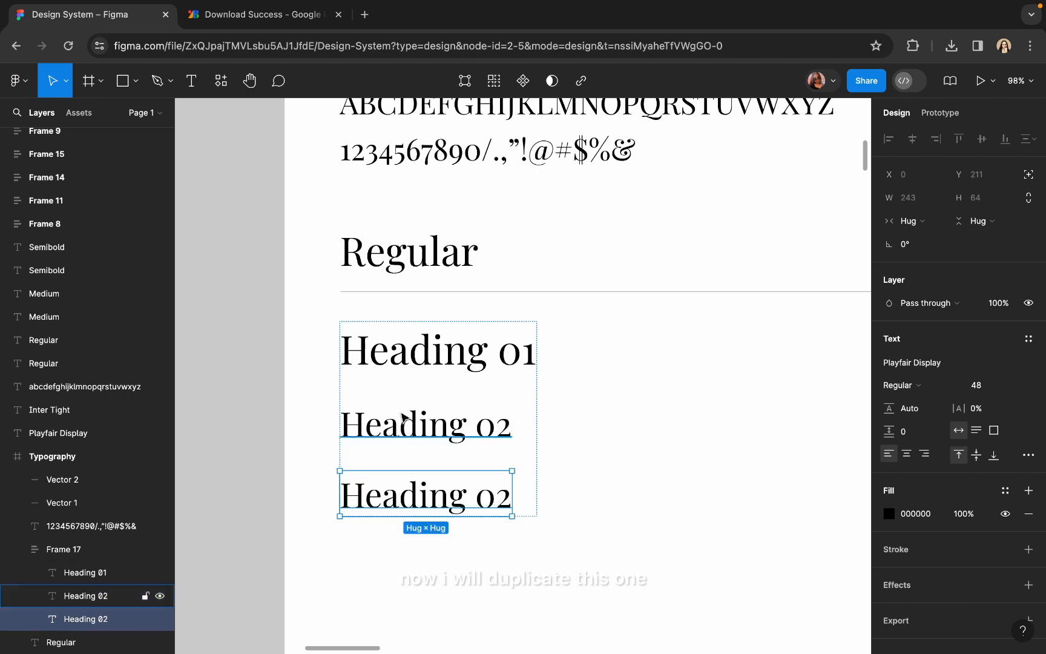
pyautogui.doubleClick(469, 500)
pyautogui.click(507, 500)
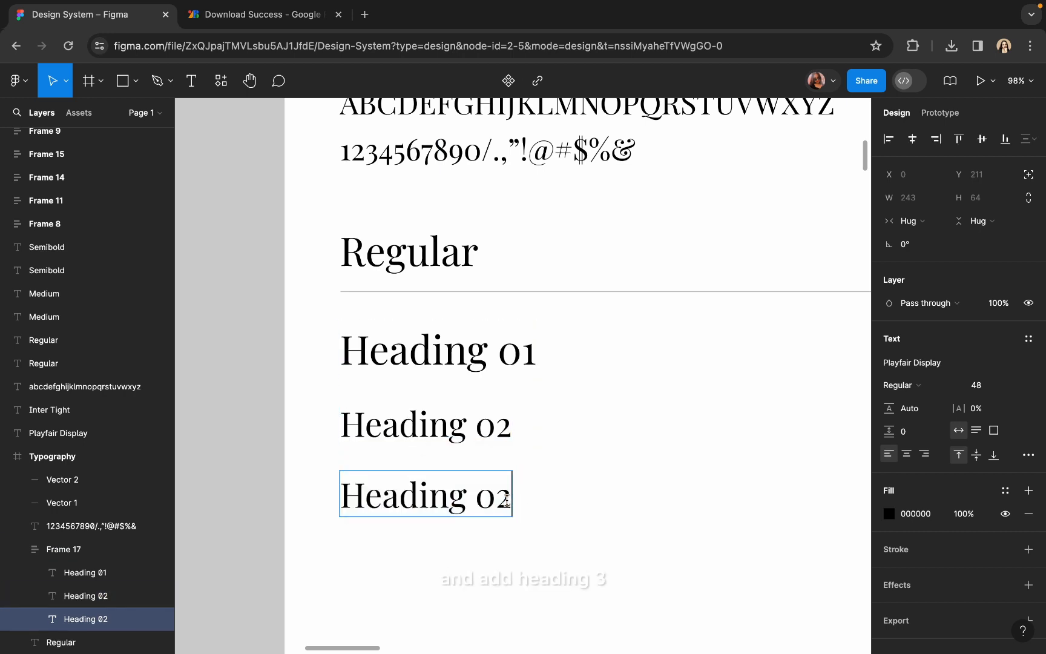
pyautogui.write('3')
pyautogui.press('Escape')
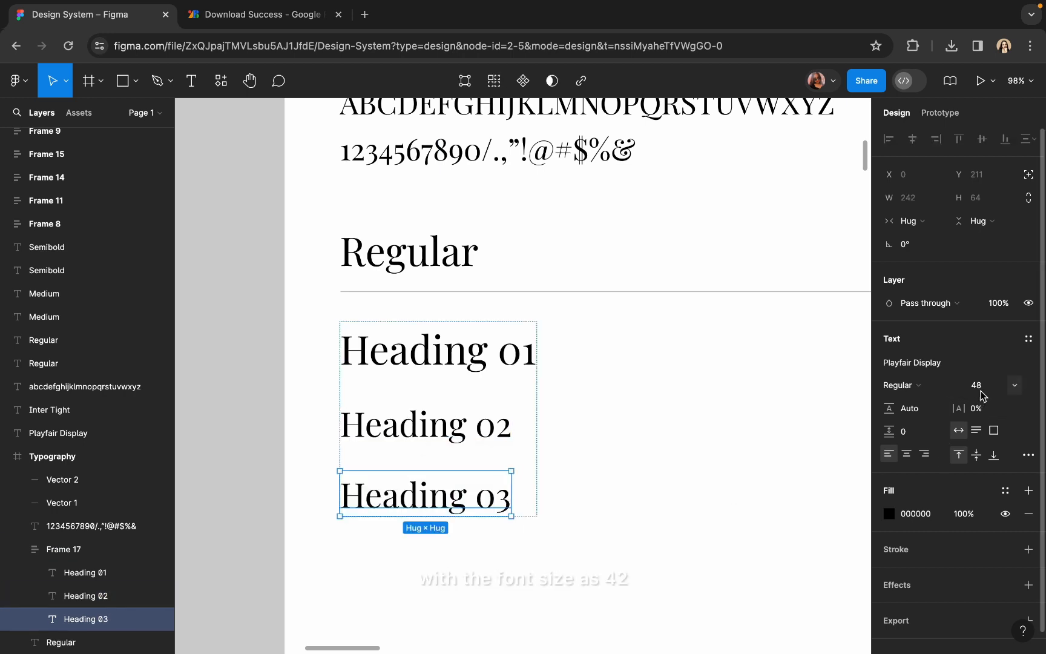
pyautogui.write('42')
pyautogui.press('Return')
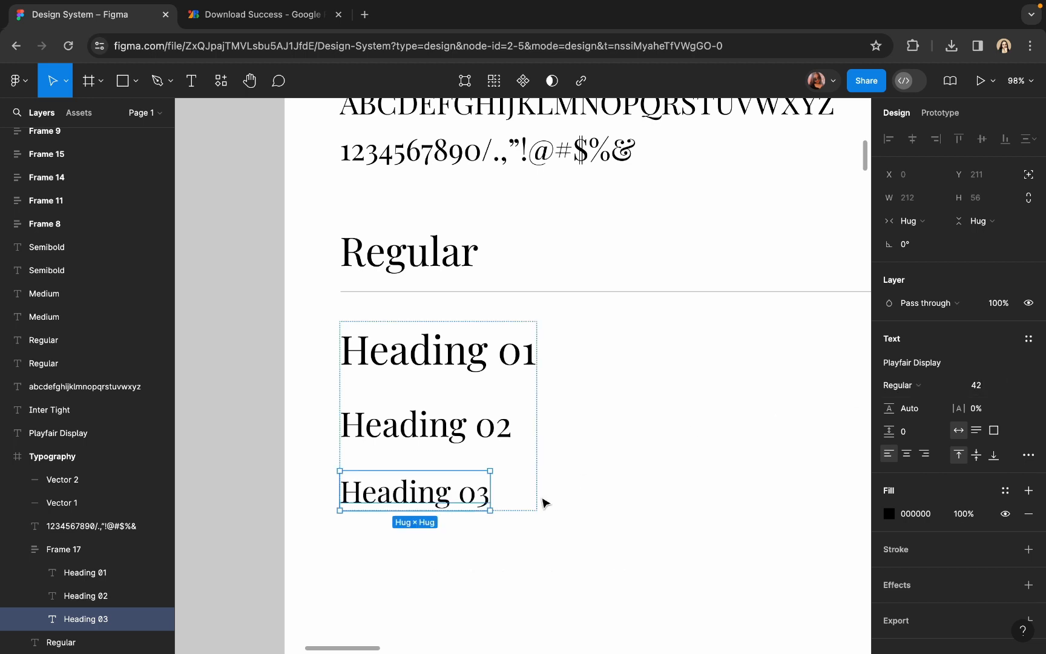
# Step: Duplicate Heading 03 inside the auto layout, set the copy's font size to 36 and change its text to "Heading 04"
pyautogui.hotkey('ctrl', 'd')
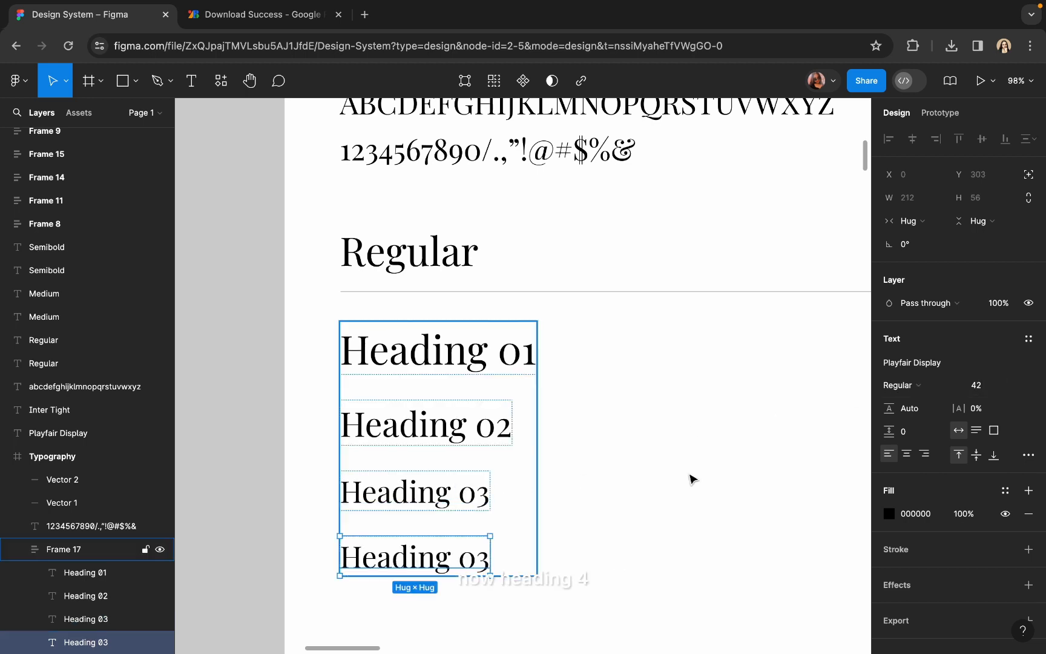
pyautogui.click(994, 392)
pyautogui.write('36')
pyautogui.press('Return')
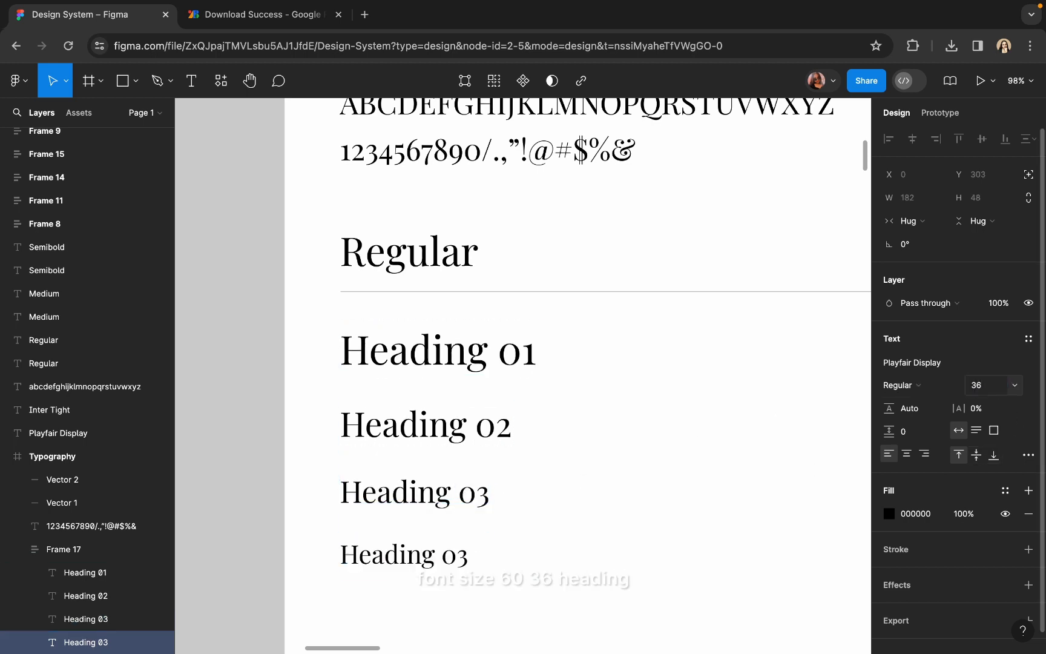
pyautogui.scroll(-2, 466, 491)
pyautogui.doubleClick(465, 491)
pyautogui.click(485, 489)
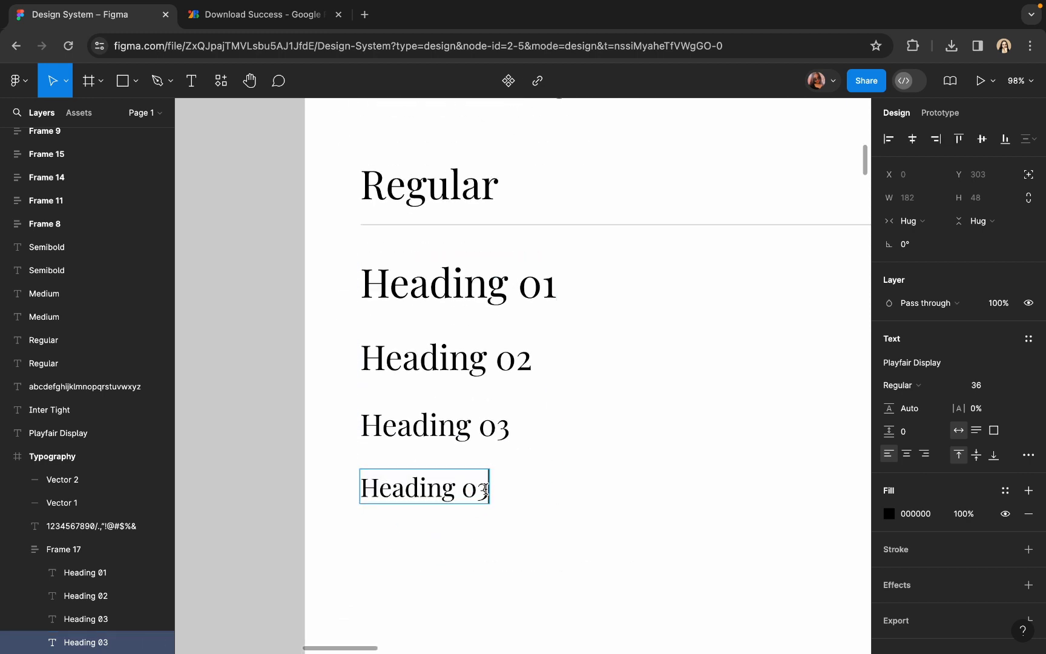
pyautogui.write('4')
pyautogui.press('Escape')
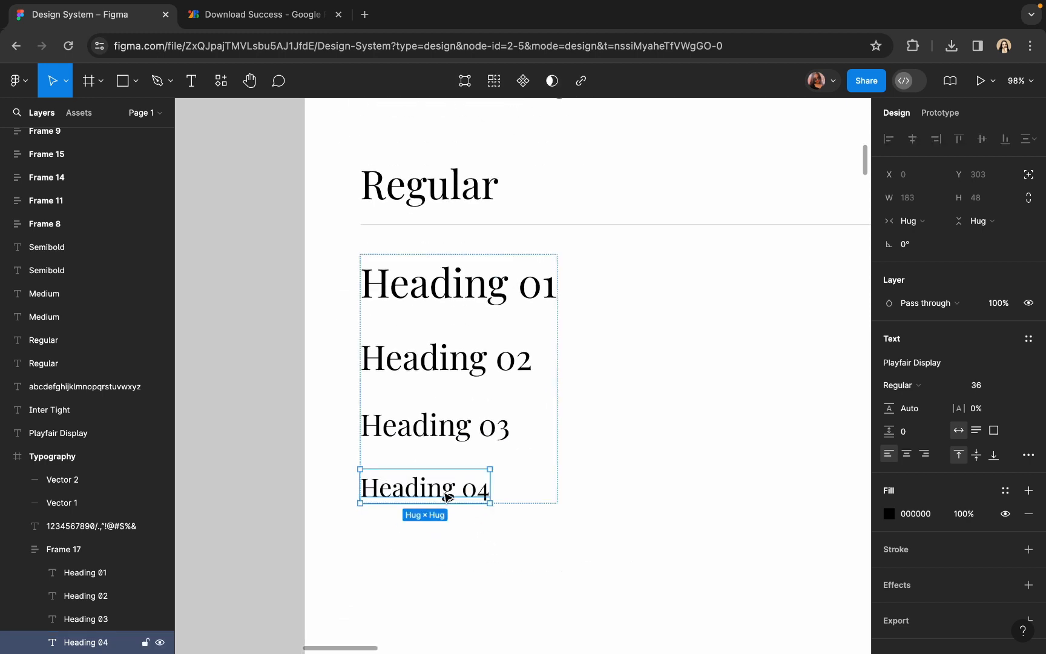
# Step: Duplicate Heading 04 inside the auto layout, change the copy's text to "Heading 05" and set its font size to 28
pyautogui.hotkey('ctrl', 'd')
pyautogui.doubleClick(461, 547)
pyautogui.click(487, 548)
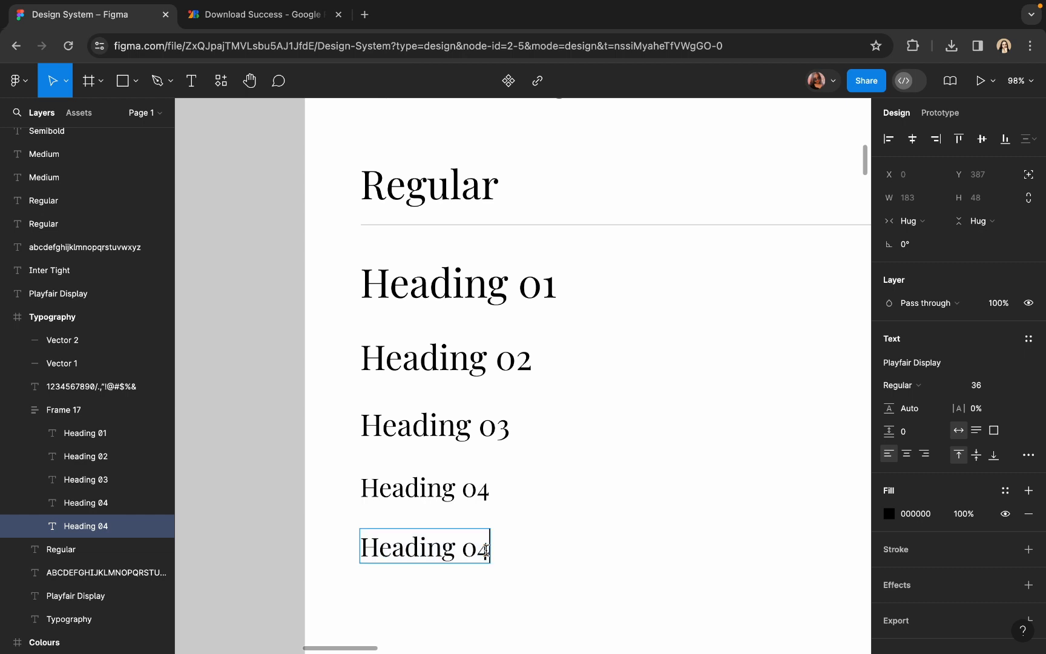
pyautogui.write('5')
pyautogui.press('Escape')
pyautogui.scroll(-3, 506, 572)
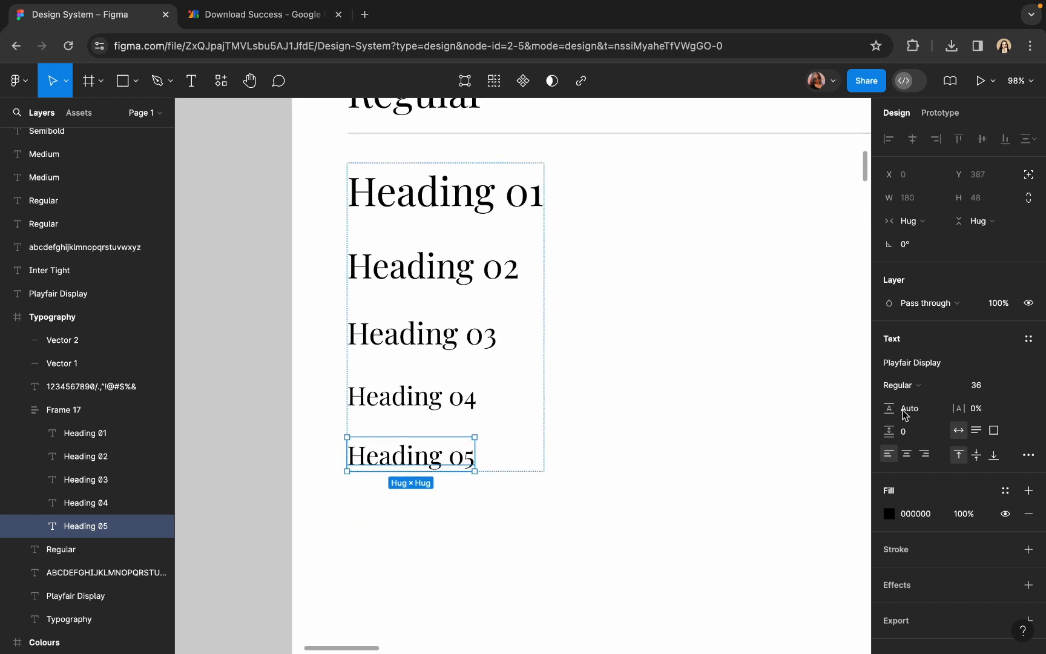
pyautogui.click(983, 384)
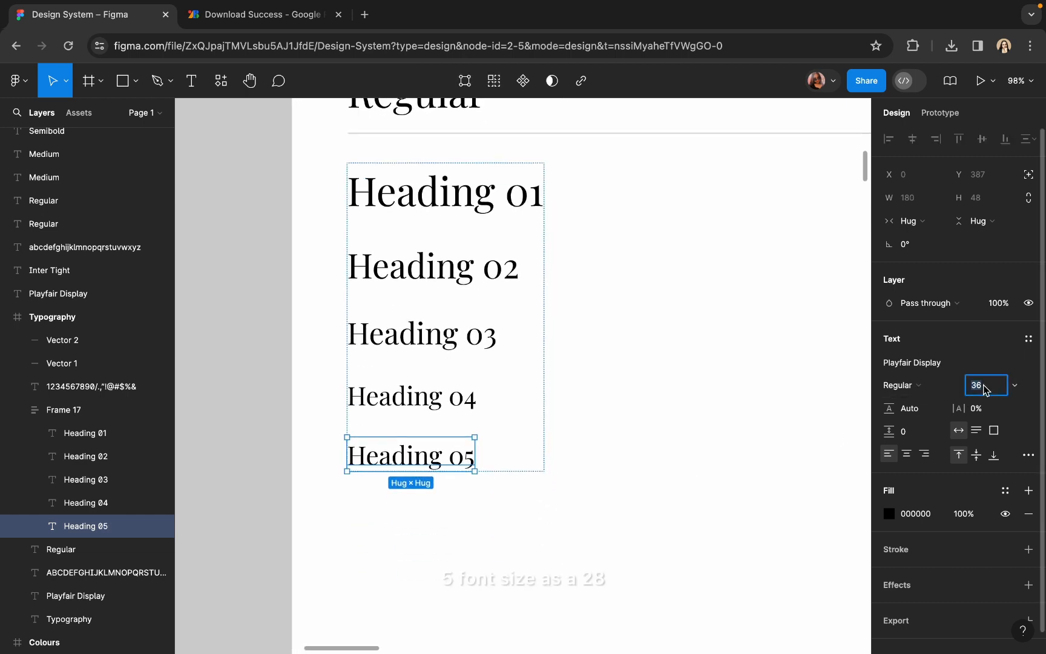
pyautogui.press('Return')
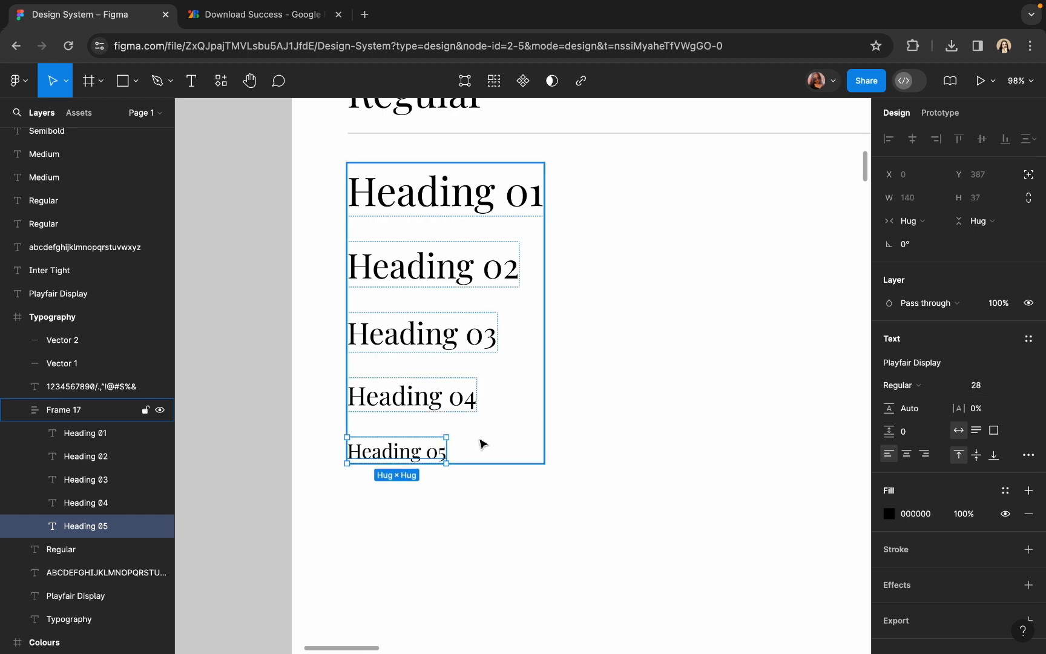
# Step: Duplicate Heading 05 inside the auto layout, change the copy's text to "Heading 06" and set its font size to 24
pyautogui.hotkey('ctrl', 'd')
pyautogui.doubleClick(436, 507)
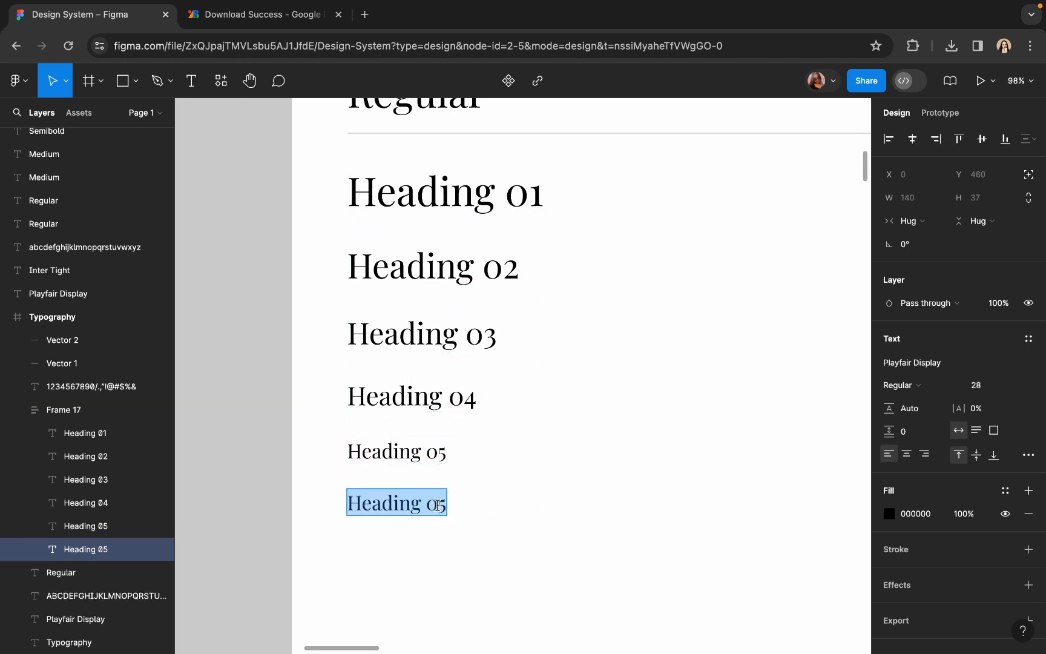
pyautogui.click(445, 506)
pyautogui.write('6')
pyautogui.press('Escape')
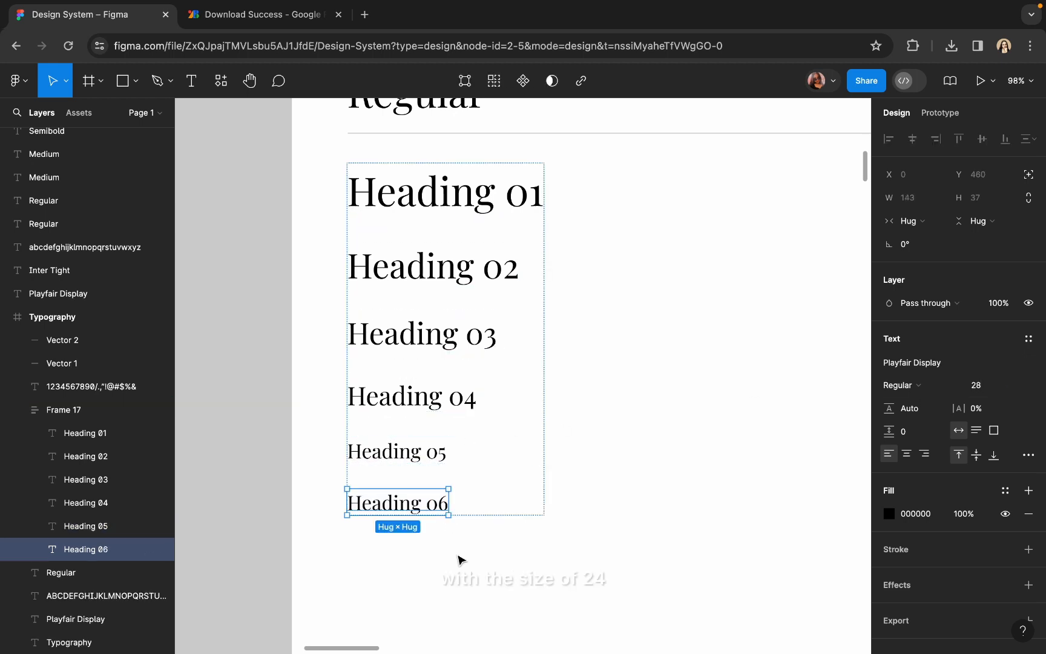
pyautogui.click(980, 388)
pyautogui.write('234')
pyautogui.press('Return')
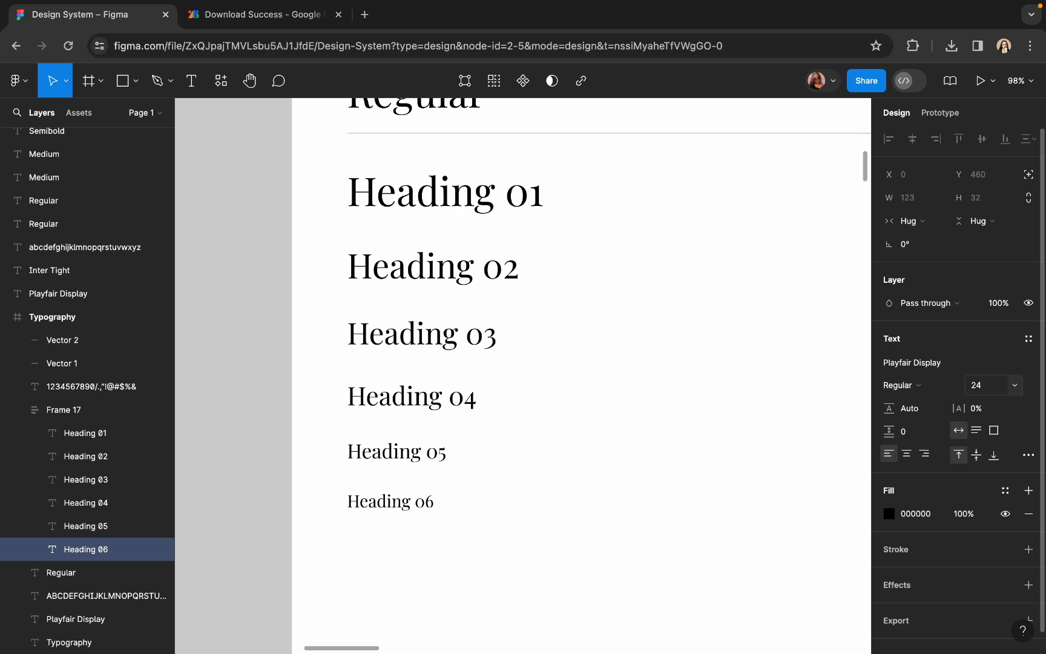
pyautogui.click(645, 476)
# Step: Duplicate the Regular title together with its headings frame as a second column beside it at X 563
pyautogui.scroll(-5, 644, 479)
pyautogui.hscroll(3, 645, 480)
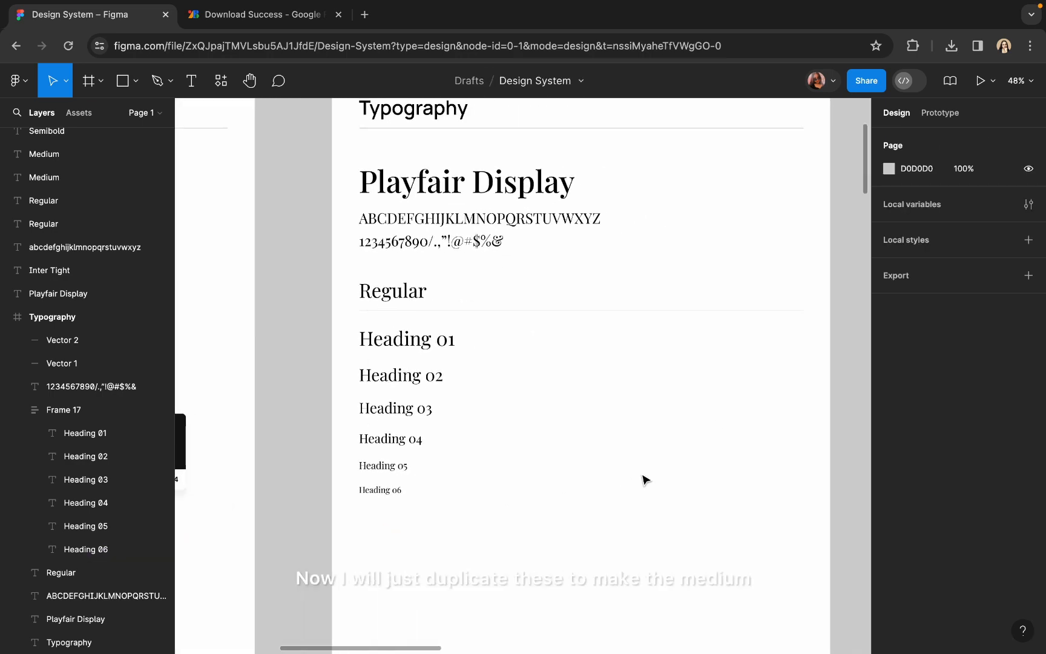
pyautogui.click(380, 301)
pyautogui.keyDown('shift'); pyautogui.click(381, 350); pyautogui.keyUp('shift')
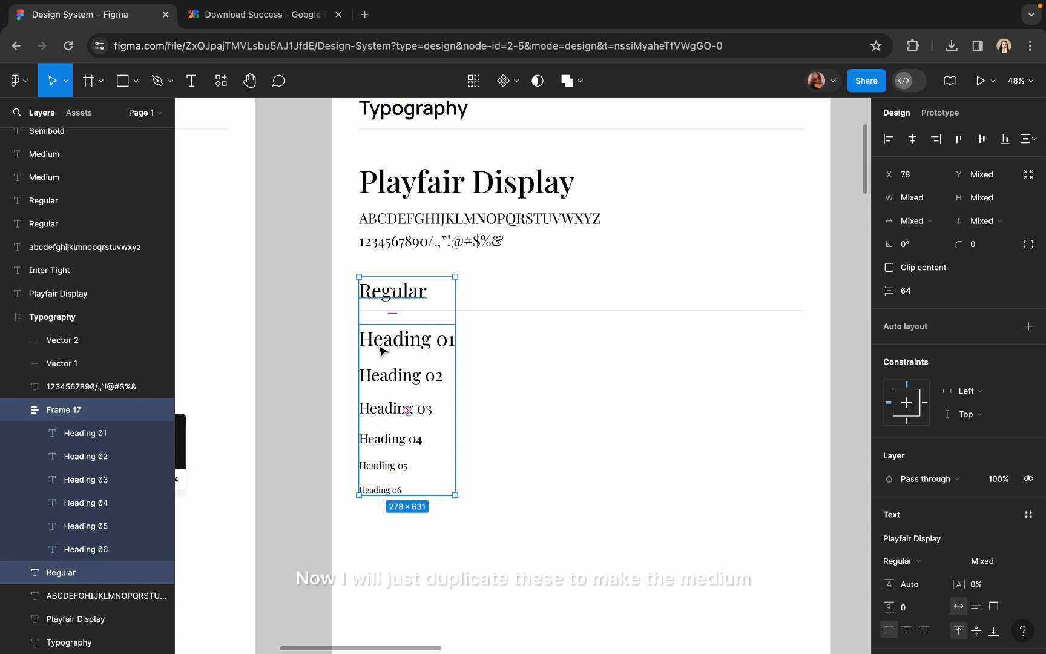
pyautogui.moveTo(381, 350); pyautogui.dragTo(550, 362)
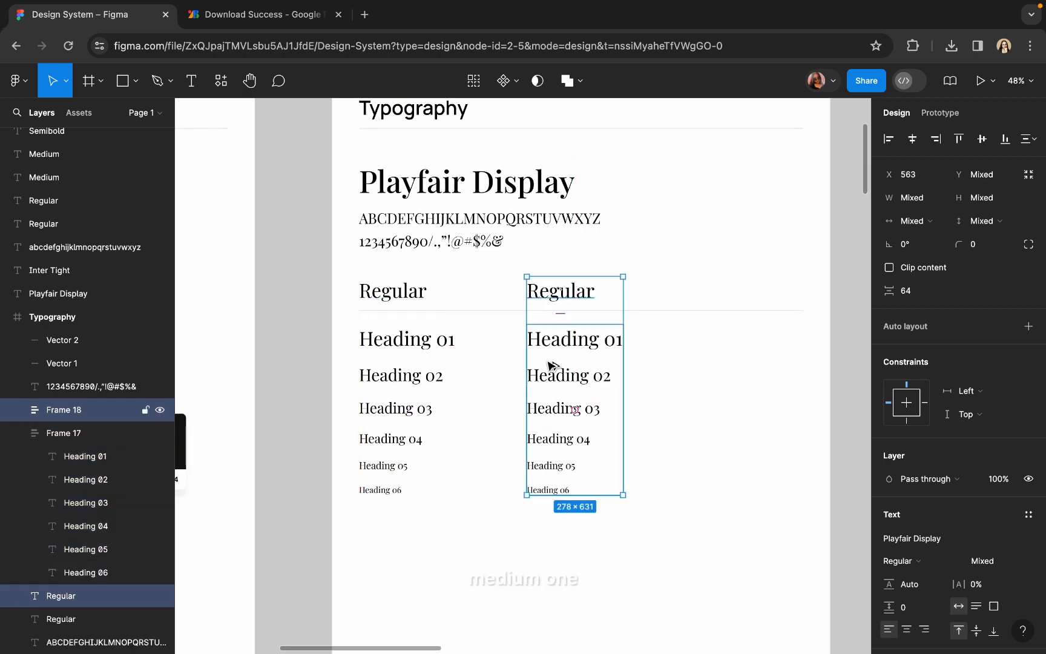
# Step: Change the second column's title to "Medium" and give it the Medium font weight
pyautogui.doubleClick(560, 295)
pyautogui.write('Medium')
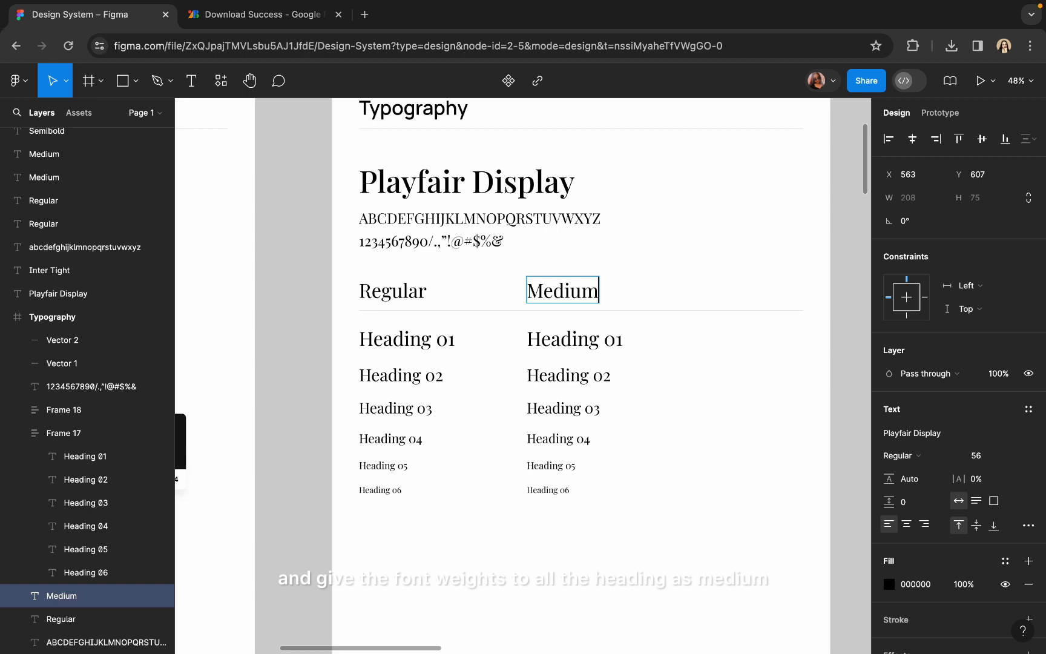
pyautogui.press('Escape')
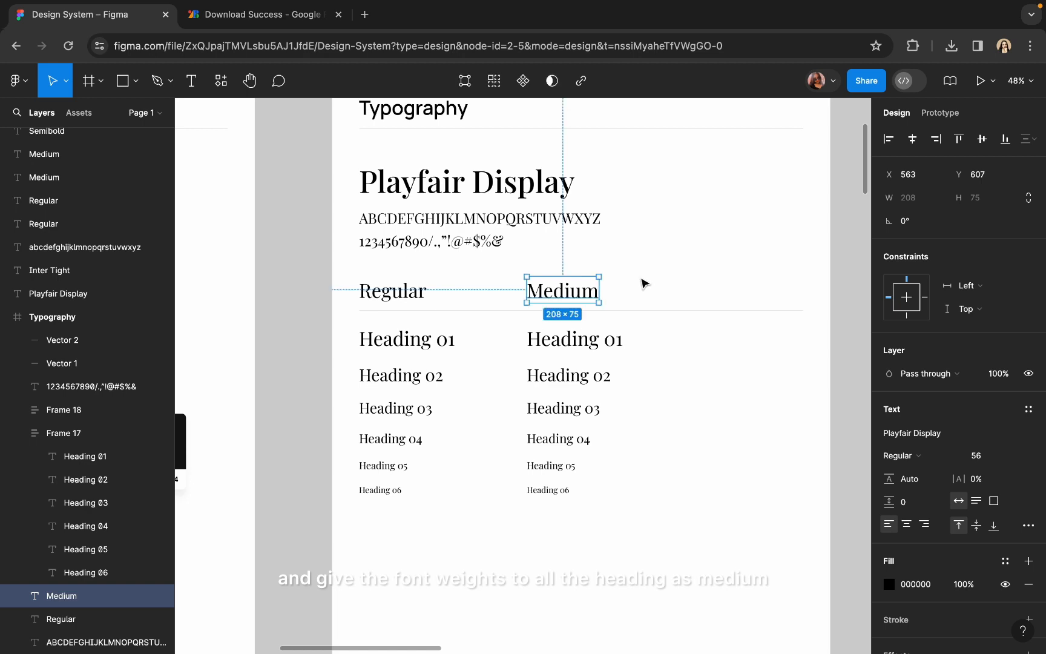
pyautogui.click(900, 455)
pyautogui.click(911, 471)
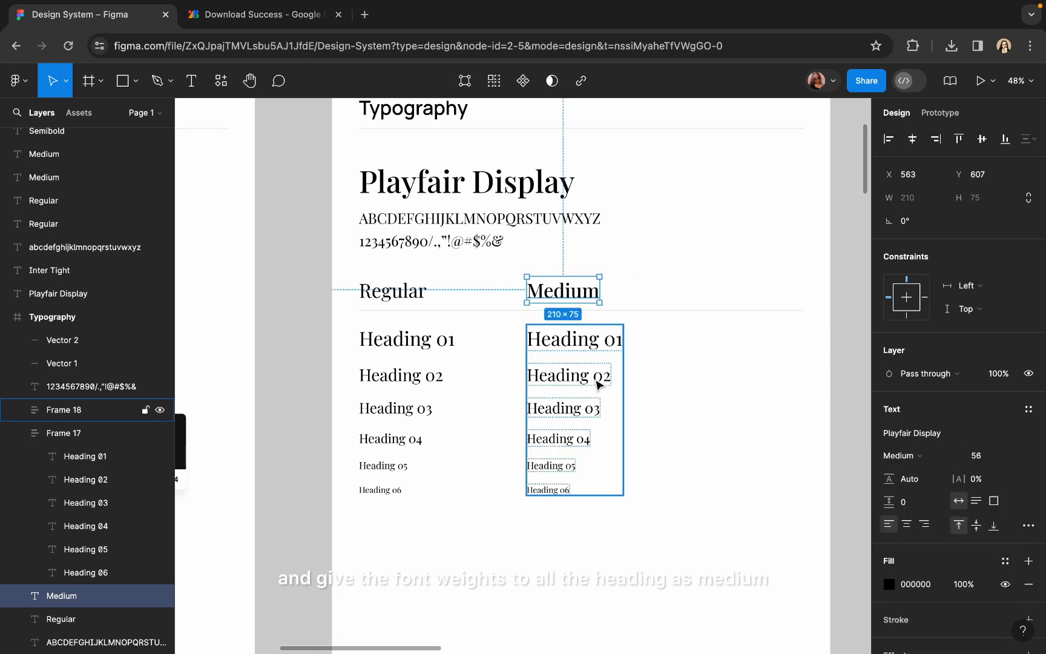
# Step: Set all six headings in the Medium column, Heading 01 to Heading 06, to the Medium font weight
pyautogui.doubleClick(552, 341)
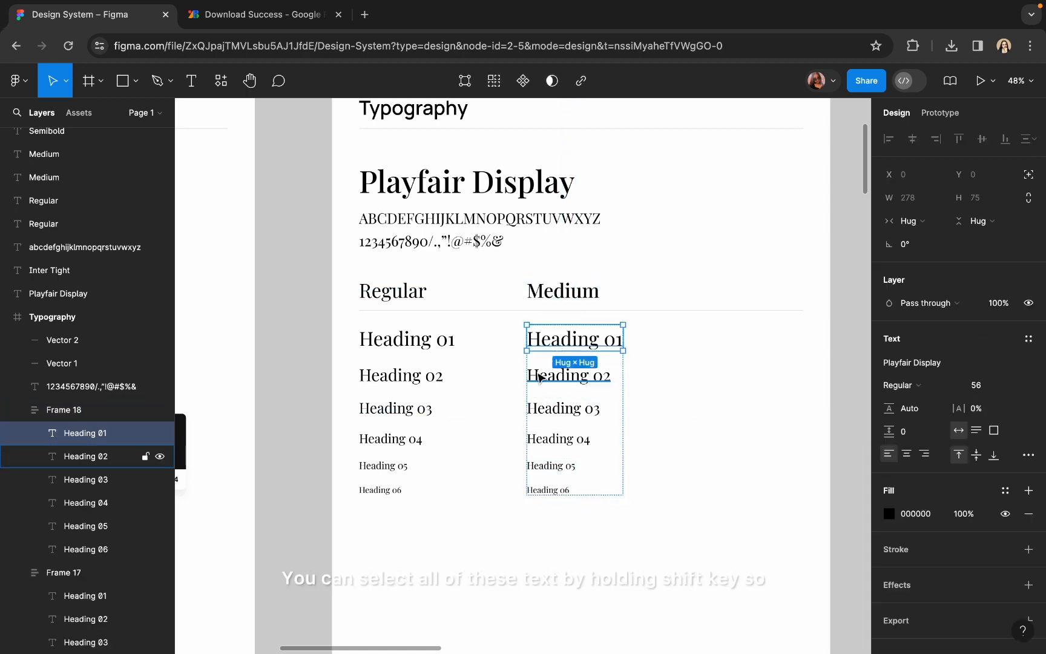
pyautogui.keyDown('shift'); pyautogui.click(556, 380); pyautogui.keyUp('shift')
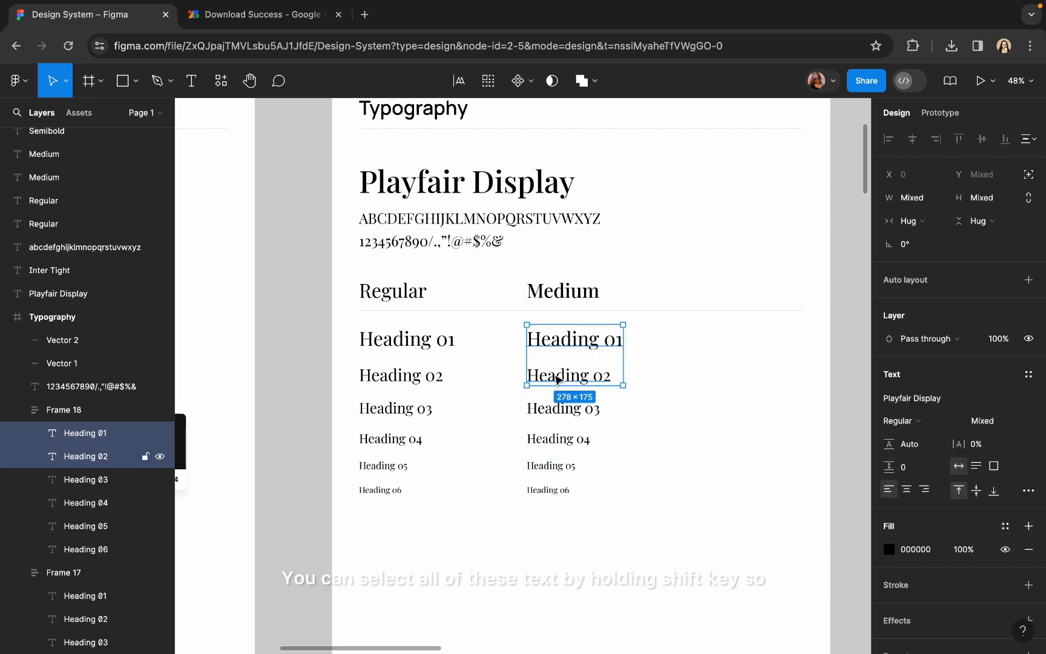
pyautogui.keyDown('shift'); pyautogui.click(556, 406); pyautogui.keyUp('shift')
pyautogui.keyDown('shift'); pyautogui.click(556, 441); pyautogui.keyUp('shift')
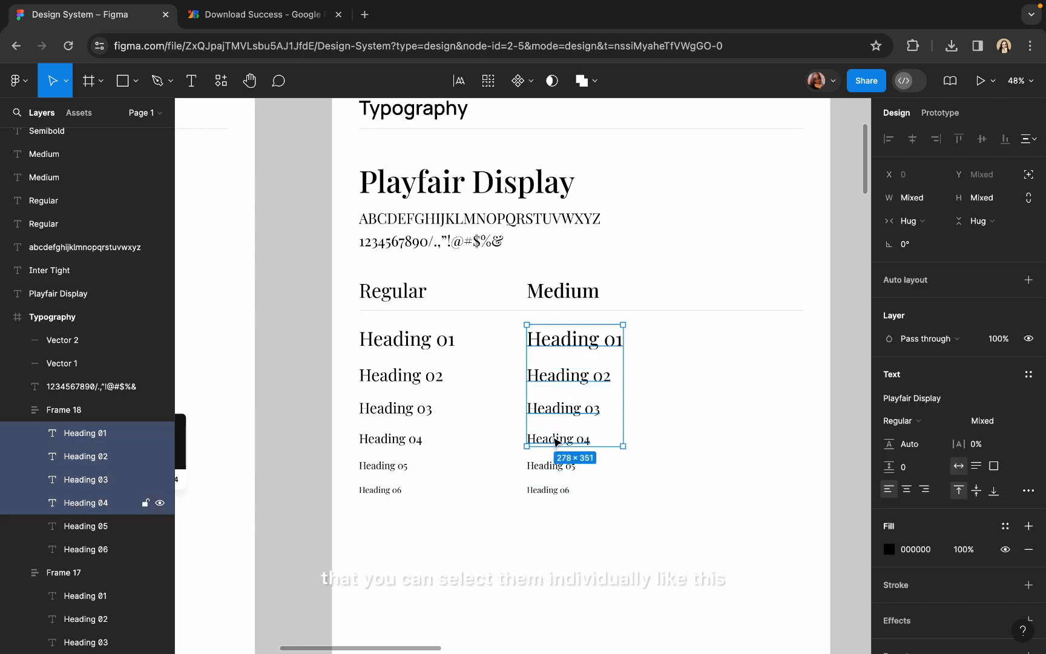
pyautogui.keyDown('shift'); pyautogui.click(550, 465); pyautogui.keyUp('shift')
pyautogui.keyDown('shift'); pyautogui.click(547, 492); pyautogui.keyUp('shift')
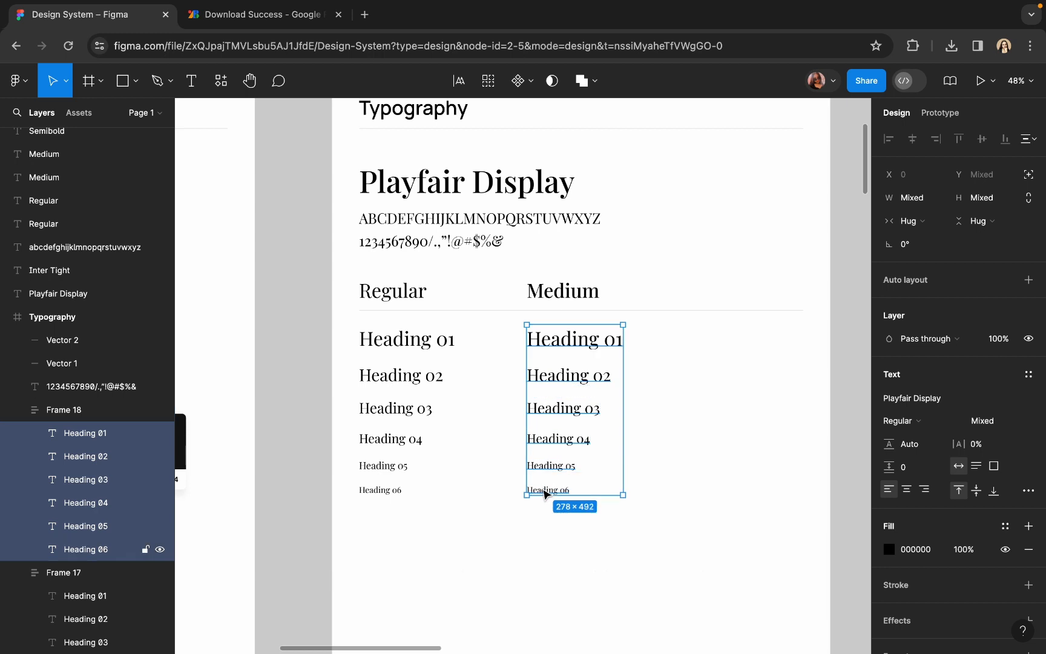
pyautogui.click(934, 422)
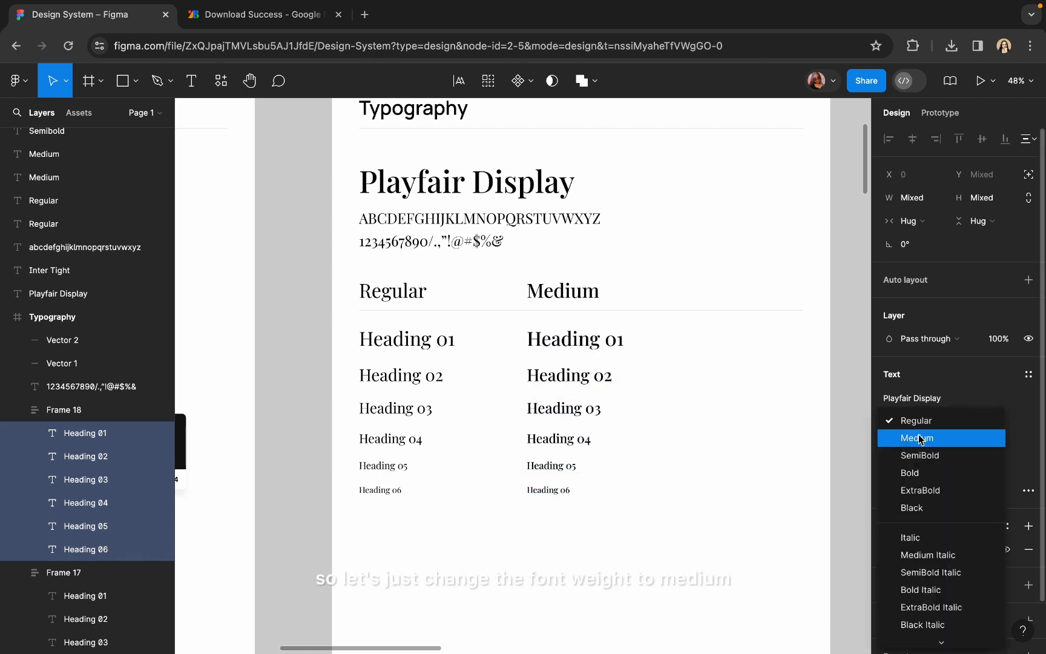
pyautogui.click(918, 437)
pyautogui.click(696, 474)
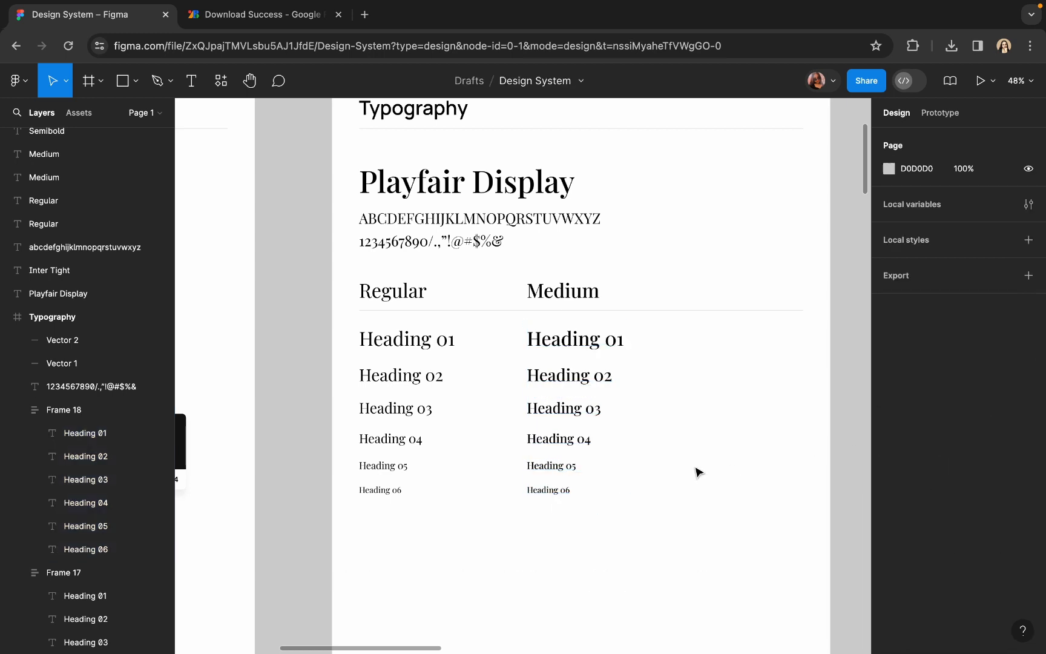
# Step: Duplicate the Medium title together with its headings frame as a third column at X 1051
pyautogui.click(551, 297)
pyautogui.keyDown('shift'); pyautogui.click(556, 355); pyautogui.keyUp('shift')
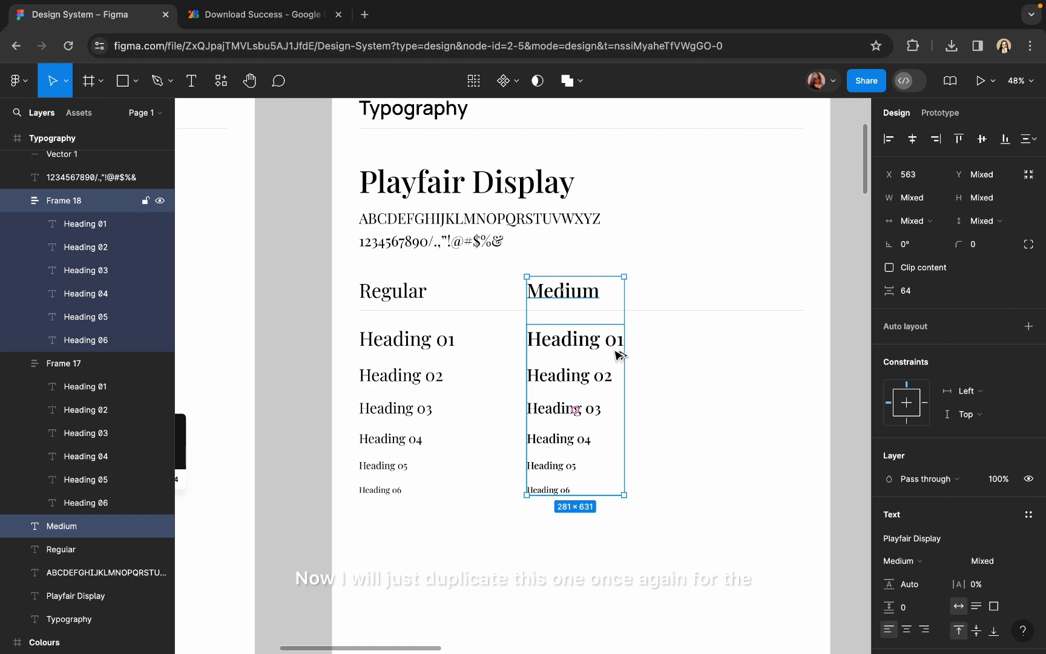
pyautogui.moveTo(619, 354); pyautogui.dragTo(729, 369)
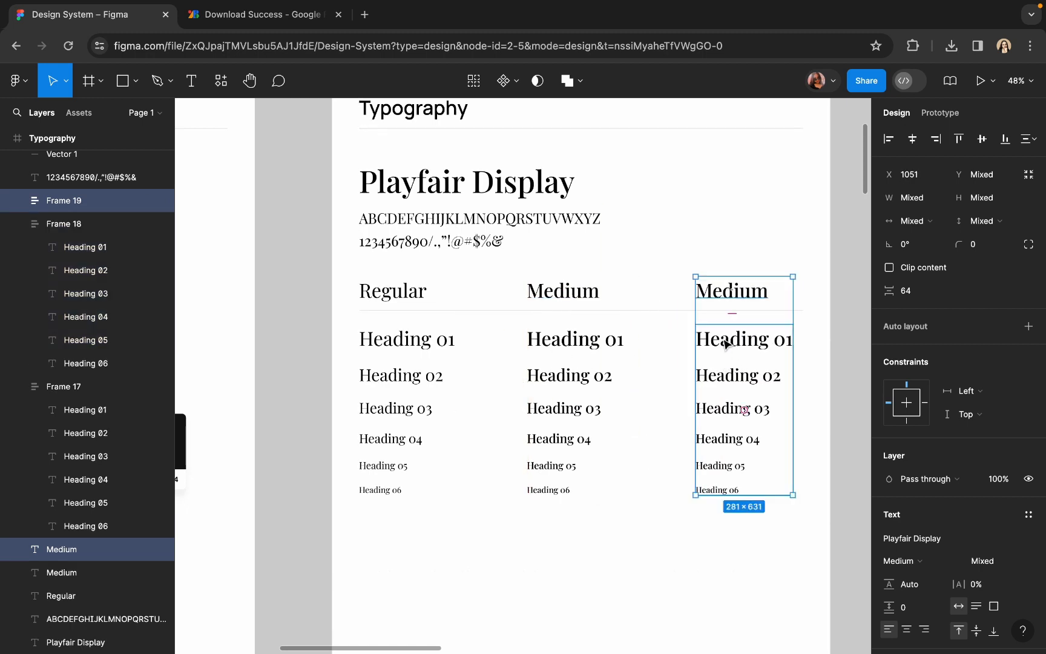
# Step: Change the third column's title to "Semibold" and give it the SemiBold font weight
pyautogui.doubleClick(718, 296)
pyautogui.write('Semibold')
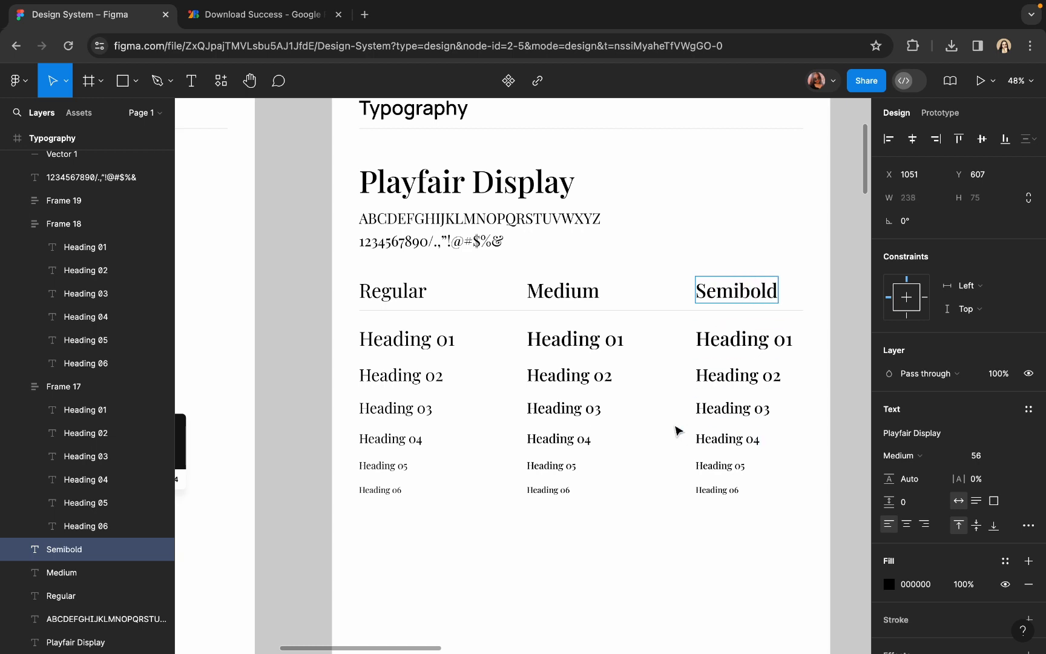
pyautogui.press('Escape')
pyautogui.doubleClick(721, 345)
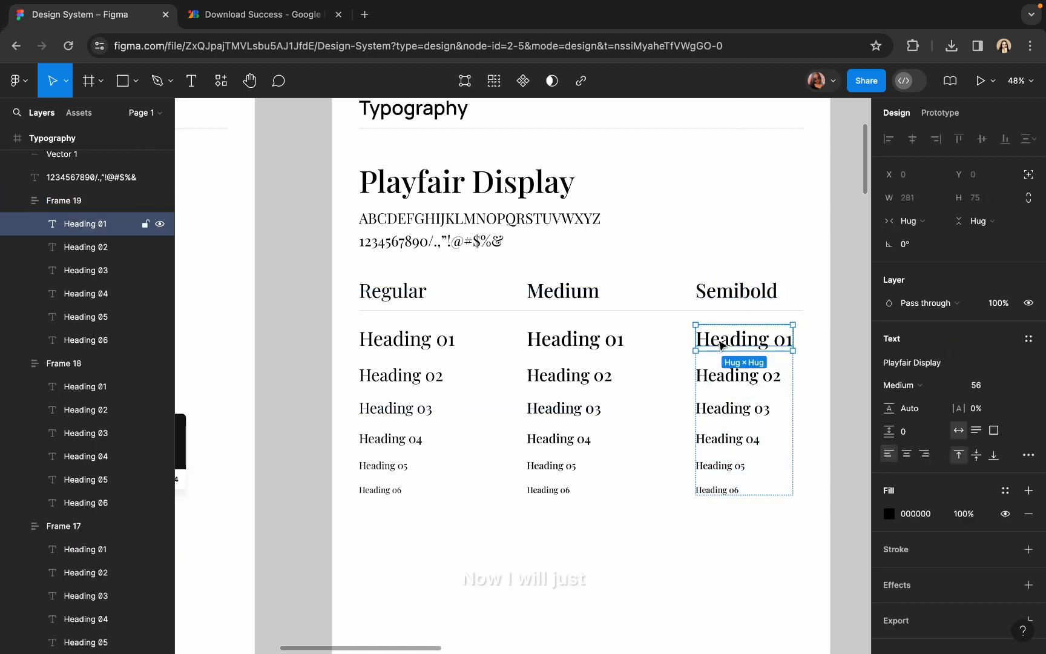
pyautogui.click(730, 302)
pyautogui.click(903, 456)
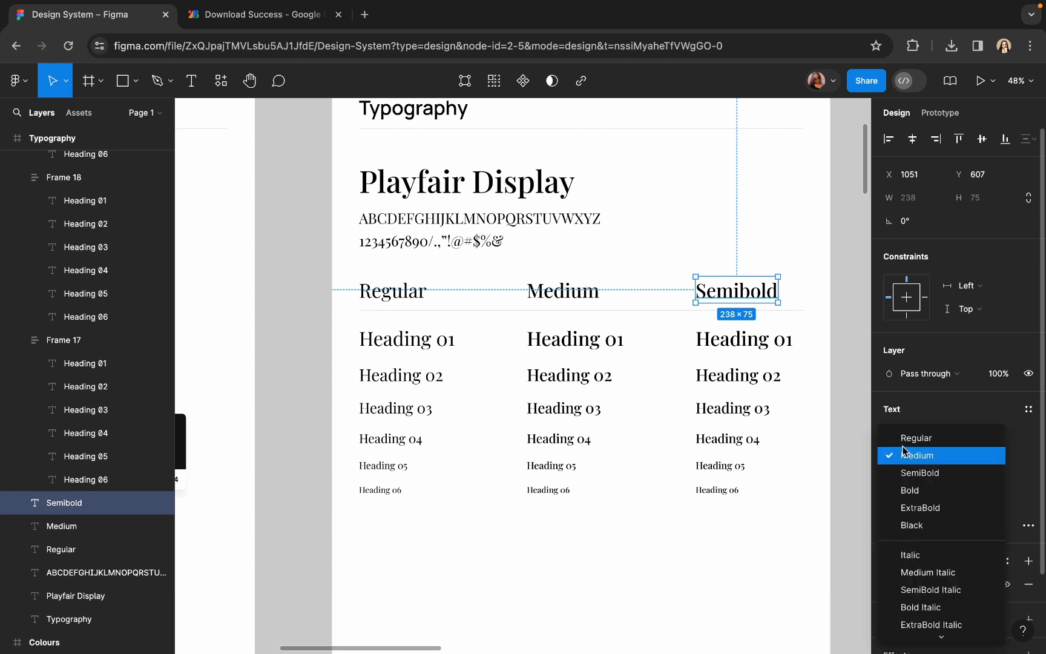
pyautogui.click(916, 475)
pyautogui.click(729, 264)
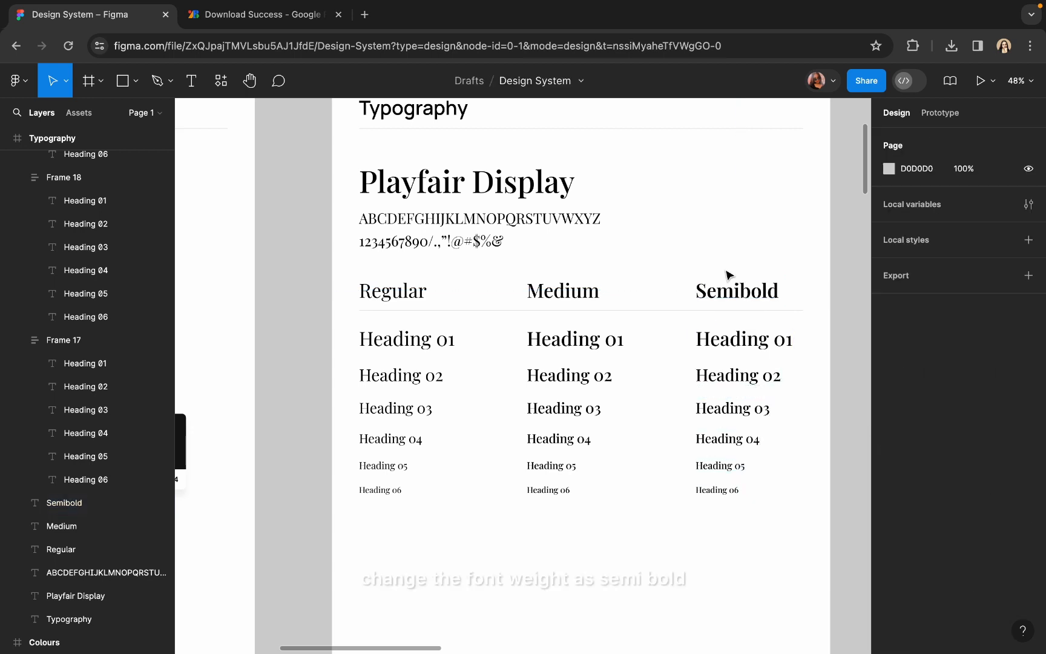
# Step: Set all six headings in the Semibold column, Heading 01 to Heading 06, to the SemiBold font weight
pyautogui.doubleClick(724, 343)
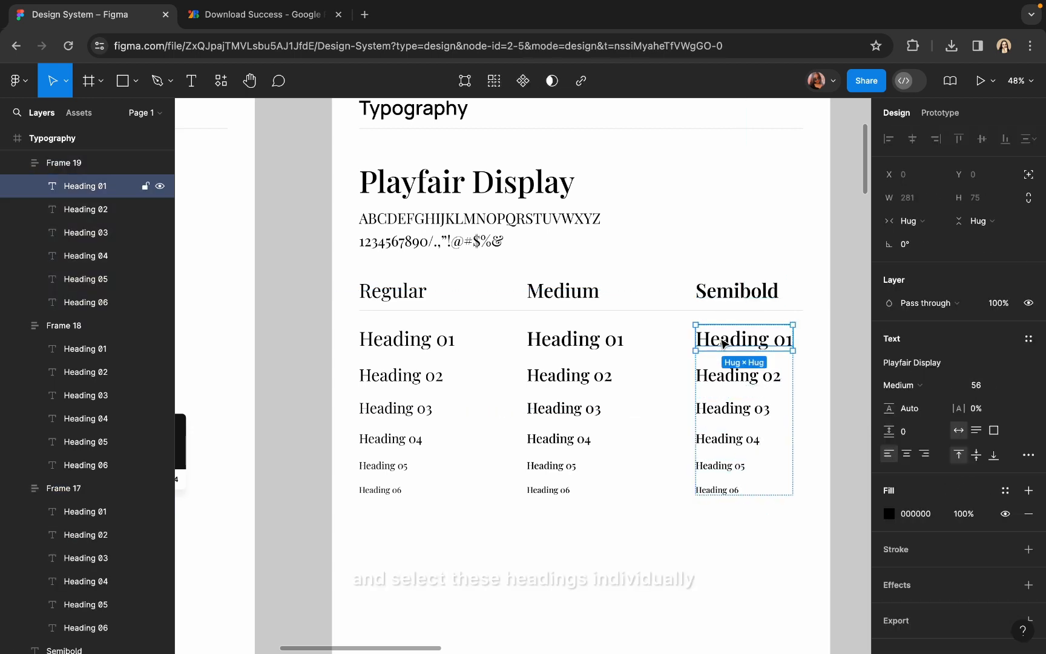
pyautogui.keyDown('shift'); pyautogui.click(724, 376); pyautogui.keyUp('shift')
pyautogui.keyDown('shift'); pyautogui.click(722, 409); pyautogui.keyUp('shift')
pyautogui.keyDown('shift'); pyautogui.click(721, 441); pyautogui.keyUp('shift')
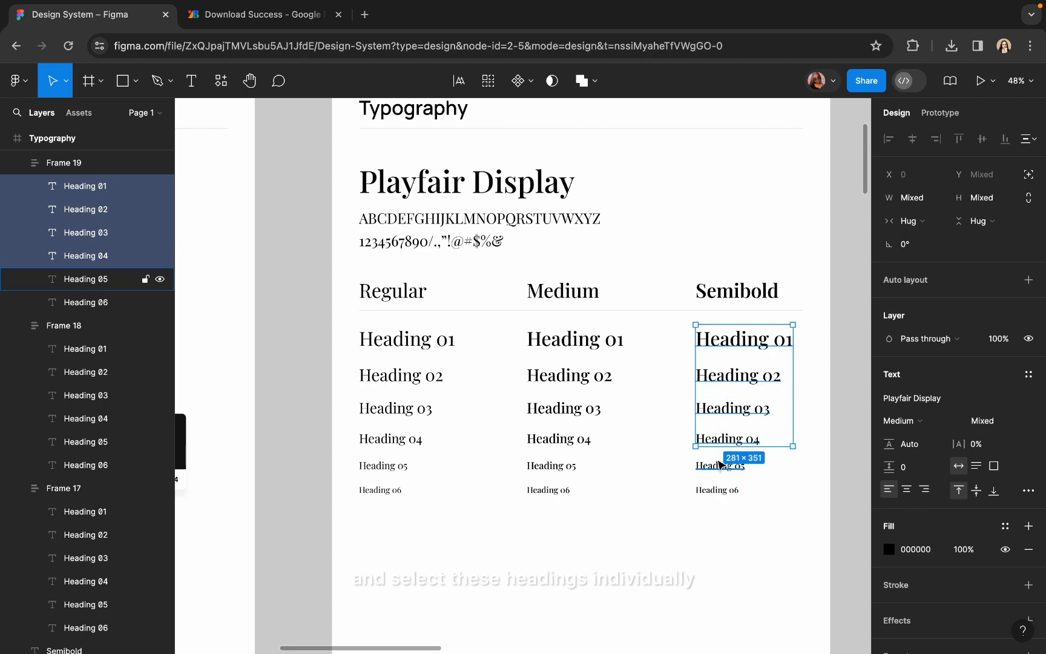
pyautogui.keyDown('shift'); pyautogui.click(719, 466); pyautogui.keyUp('shift')
pyautogui.keyDown('shift'); pyautogui.click(708, 491); pyautogui.keyUp('shift')
pyautogui.click(901, 420)
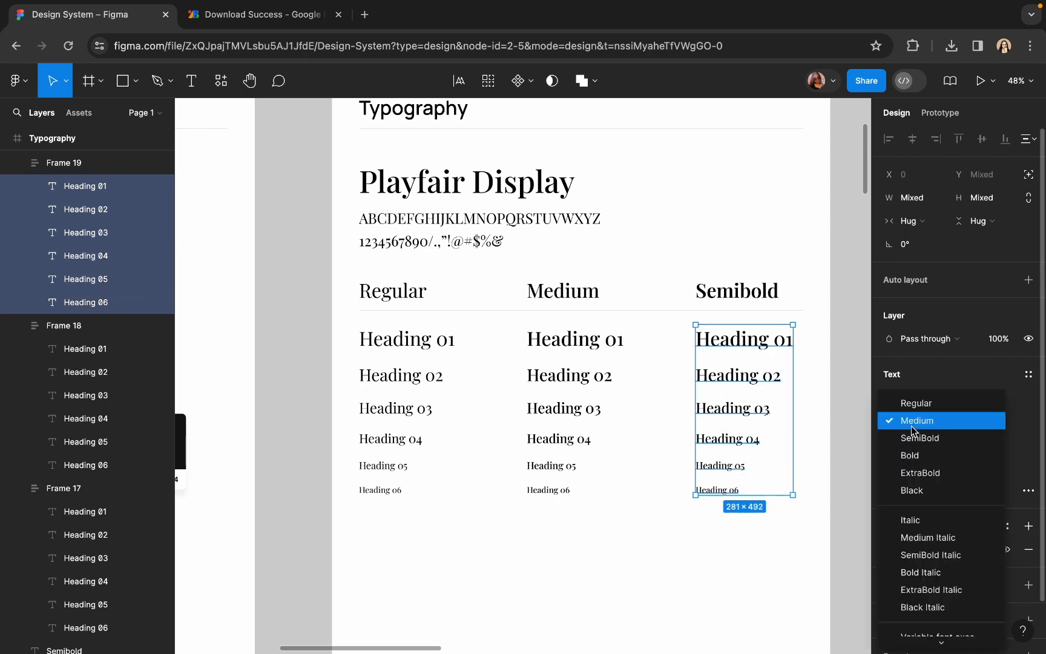
pyautogui.click(906, 437)
pyautogui.click(749, 270)
# Step: Move the Semibold title and its headings to X 1077 so the column ends flush with the divider's right end
pyautogui.click(736, 291)
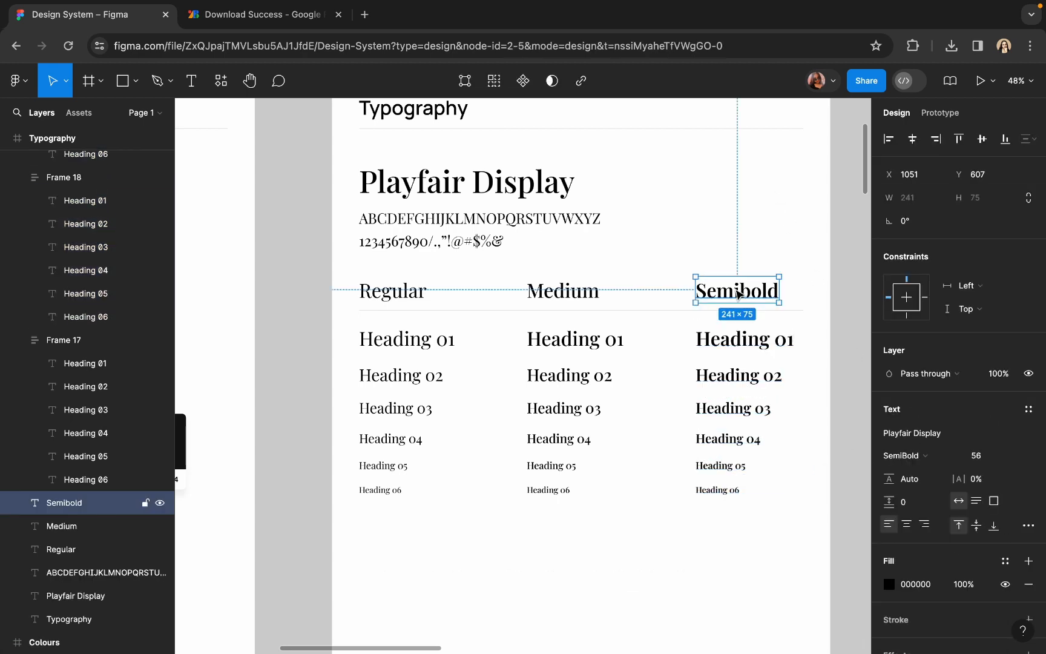
pyautogui.keyDown('shift'); pyautogui.click(730, 340); pyautogui.keyUp('shift')
pyautogui.moveTo(734, 342); pyautogui.dragTo(743, 342)
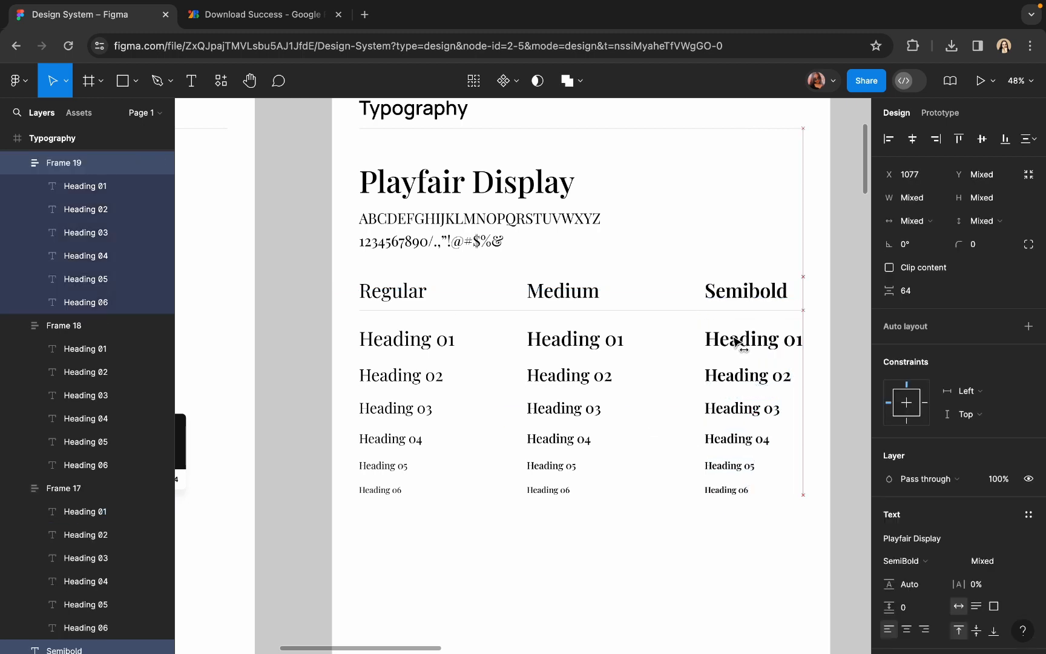
# Step: Move the Medium title together with its headings frame to X 580
pyautogui.click(563, 290)
pyautogui.keyDown('shift'); pyautogui.click(569, 353); pyautogui.keyUp('shift')
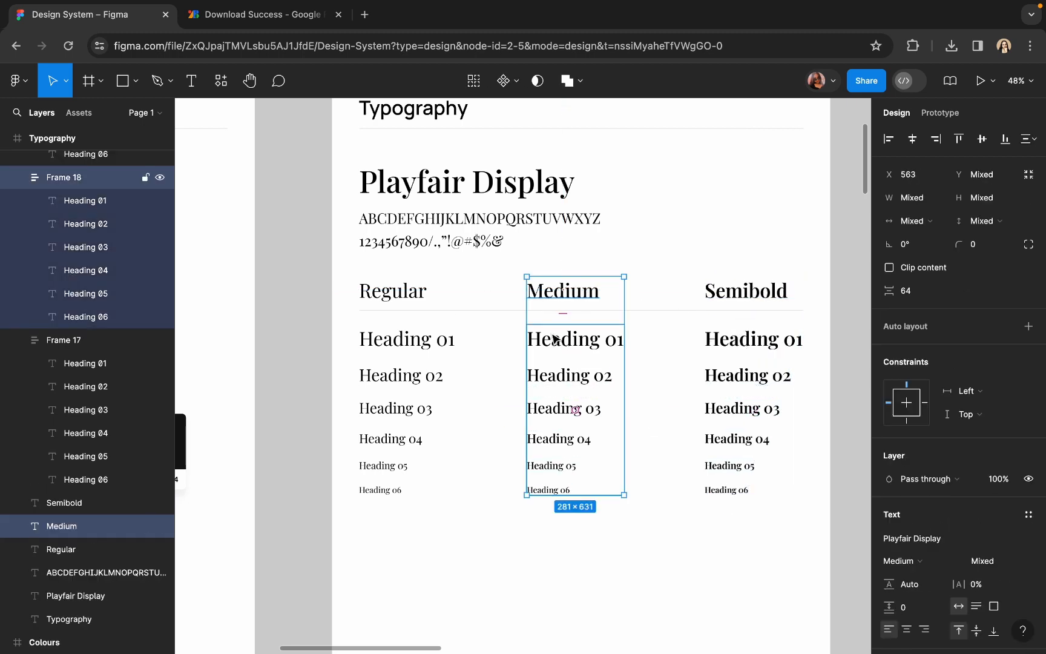
pyautogui.moveTo(555, 339)
pyautogui.mouseDown()
pyautogui.moveTo(572, 341)
pyautogui.moveTo(561, 341)
pyautogui.mouseUp()
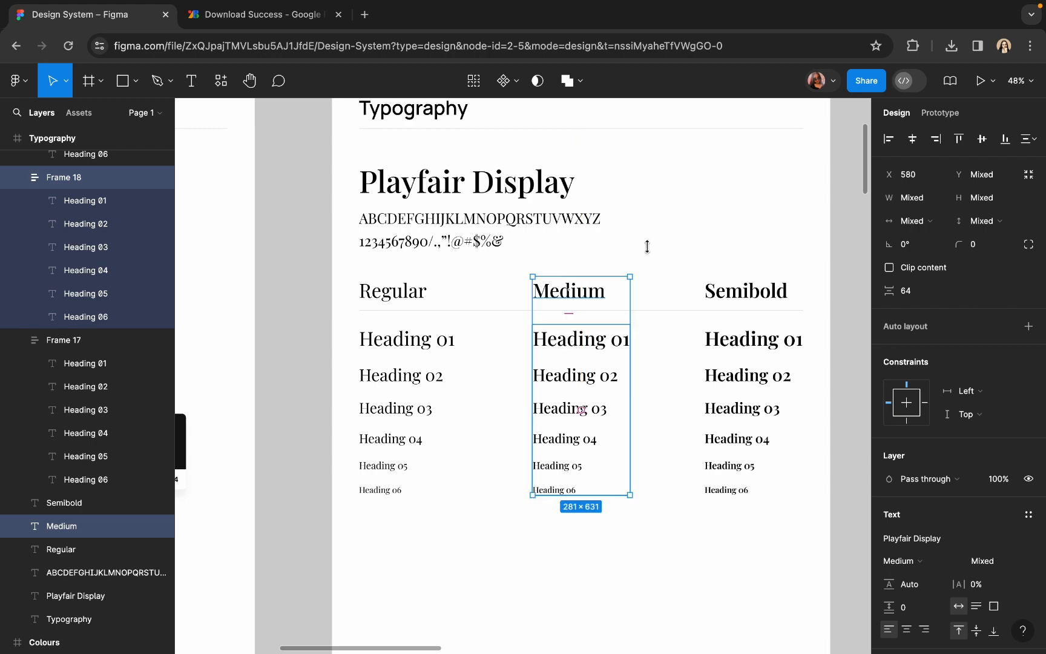
pyautogui.click(657, 235)
# Step: Duplicate the Playfair Display title with its alphabet and numerals lines below the heading columns, placing the title at X 78, Y 1352
pyautogui.scroll(-5, 652, 235)
pyautogui.hscroll(1, 650, 236)
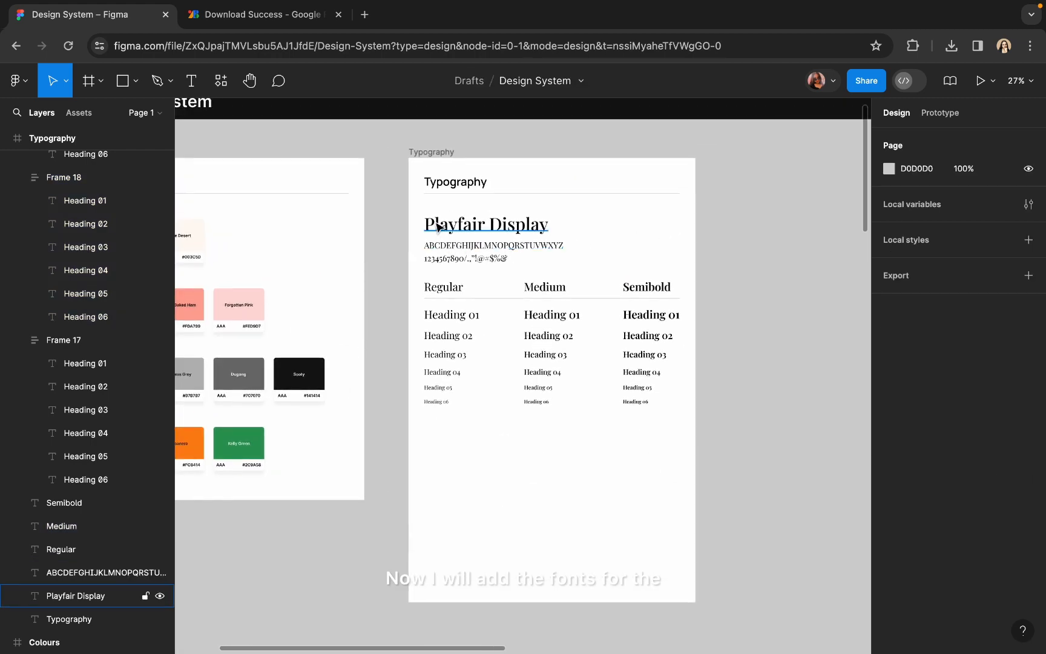
pyautogui.moveTo(414, 212); pyautogui.dragTo(567, 266)
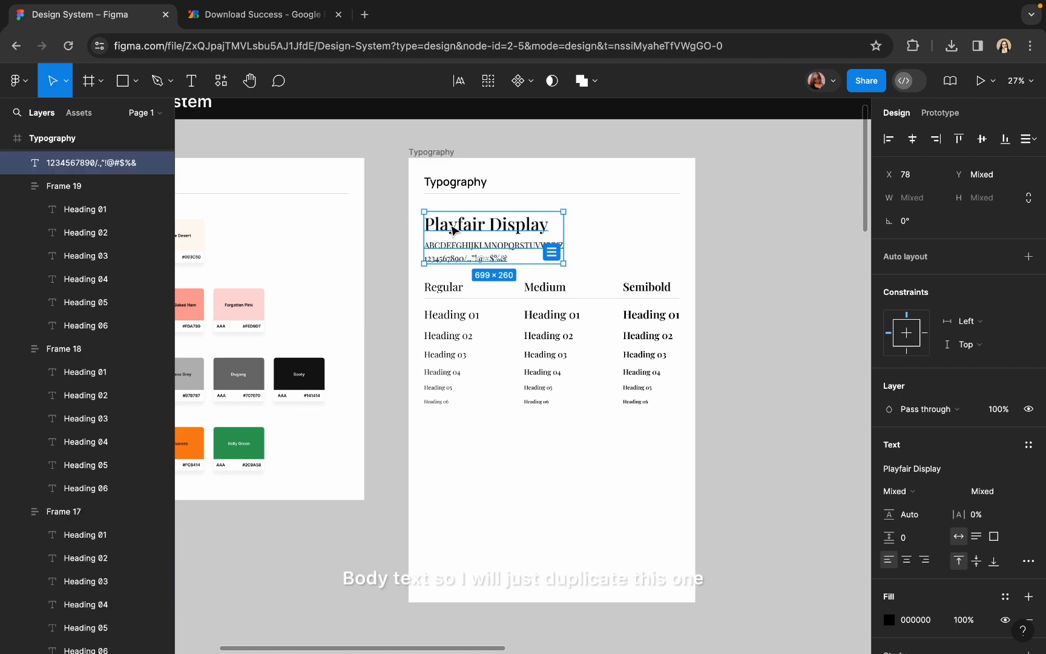
pyautogui.moveTo(455, 229); pyautogui.dragTo(484, 443)
# Step: Change the duplicated specimen title's text to "Inter Tight"
pyautogui.scroll(5, 479, 442)
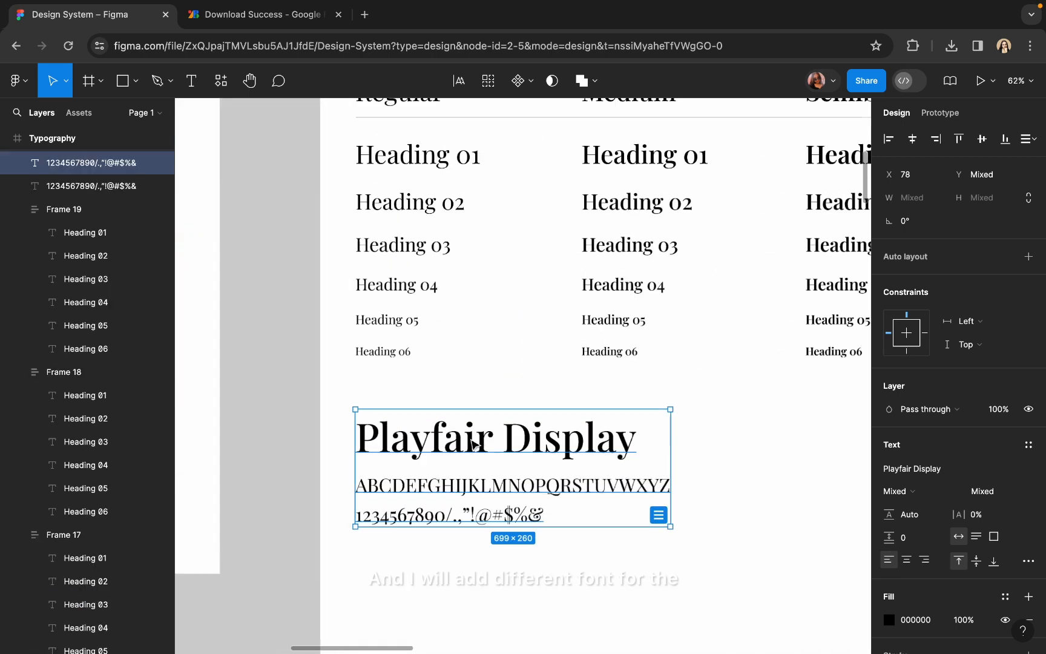
pyautogui.doubleClick(470, 438)
pyautogui.write('Inte')
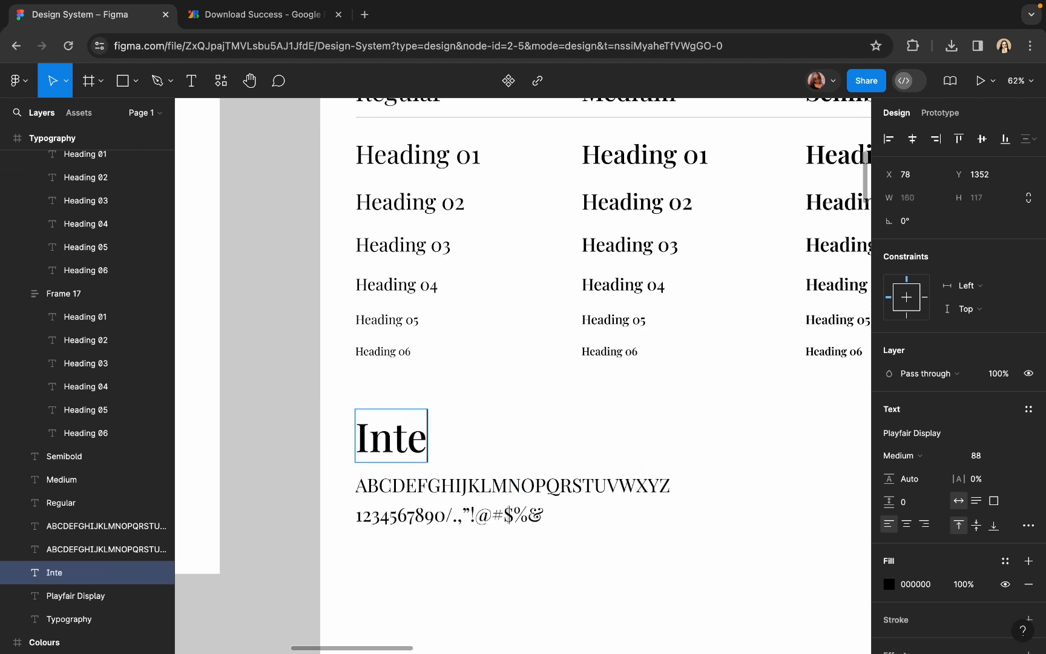
pyautogui.write('r Tight')
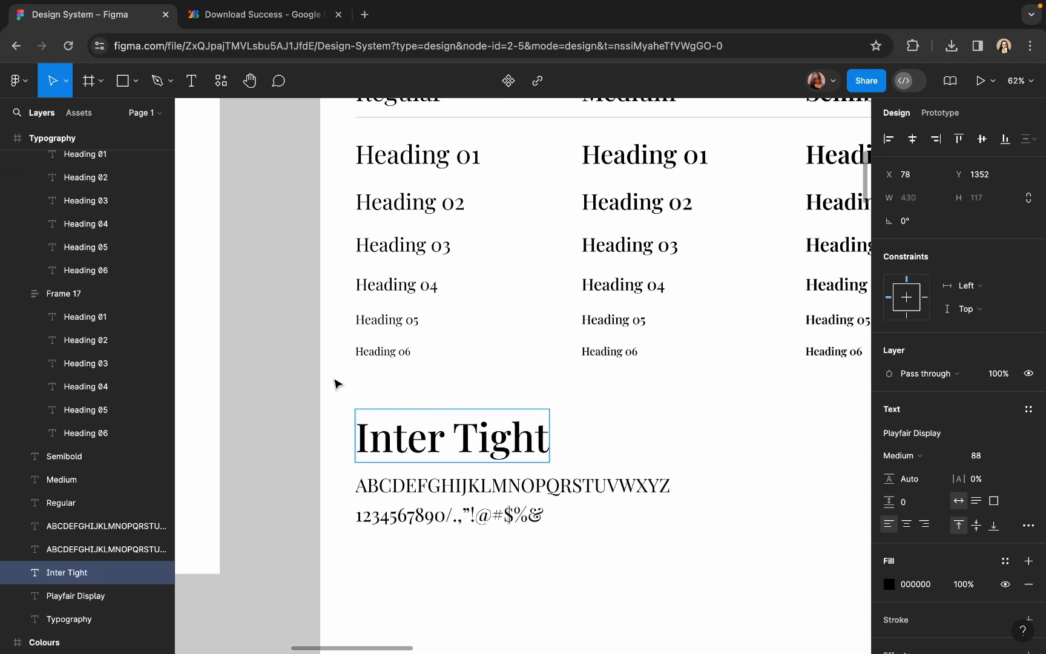
pyautogui.press('Escape')
# Step: Set the Inter Tight title's font to Inter Tight
pyautogui.scroll(-3, 276, 364)
pyautogui.hscroll(1, 276, 363)
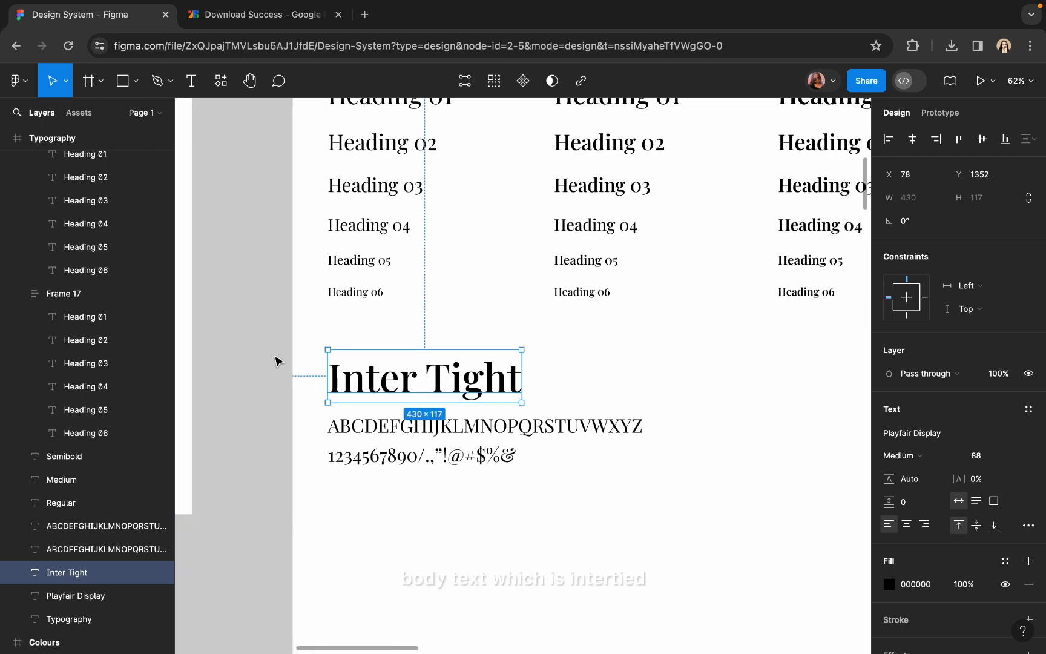
pyautogui.click(905, 434)
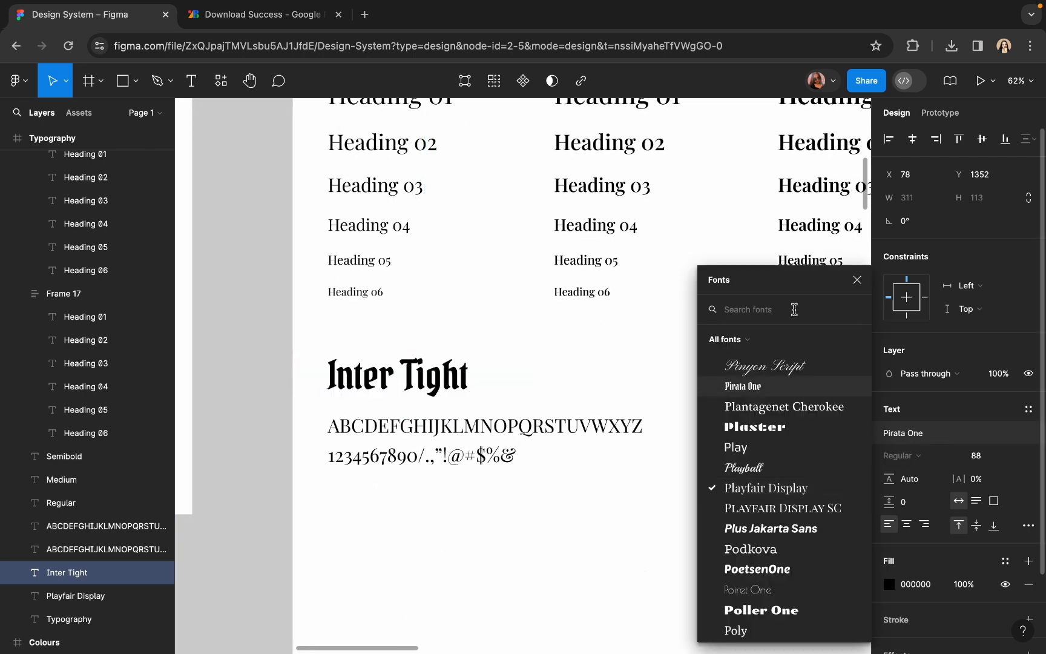
pyautogui.write('int')
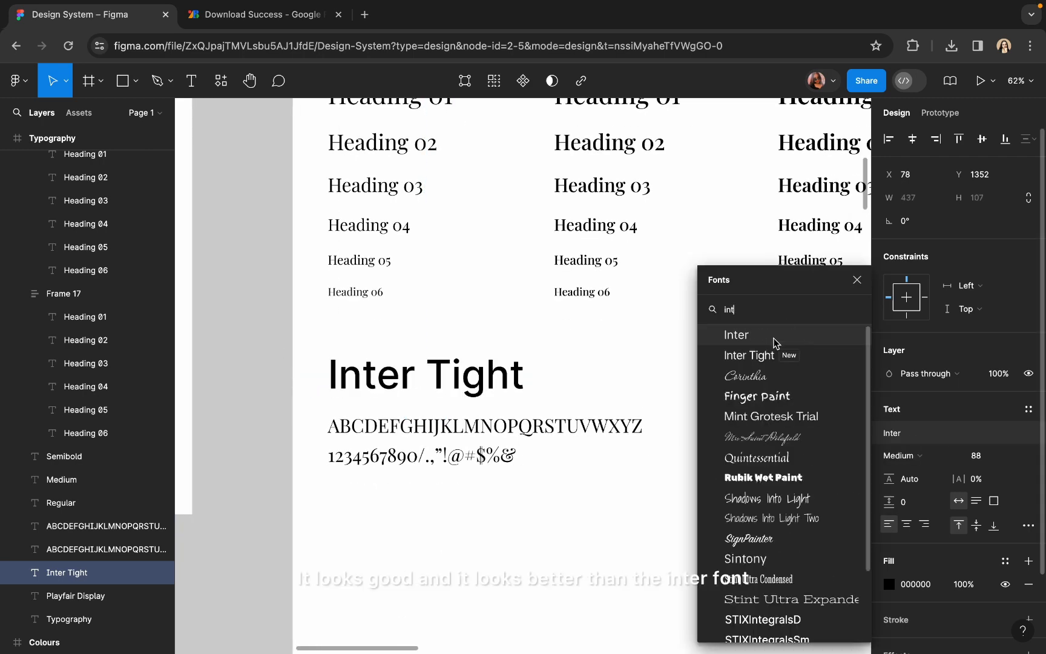
pyautogui.click(767, 356)
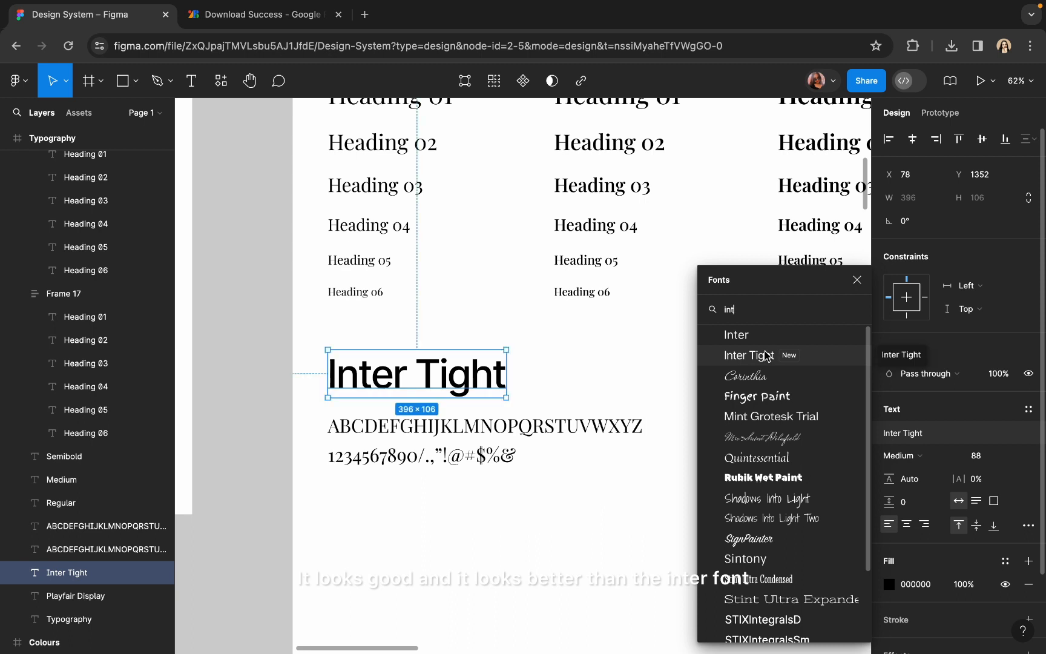
pyautogui.press('Escape')
# Step: Set the alphabet and numerals lines below the Inter Tight title to the Inter Tight font
pyautogui.click(382, 429)
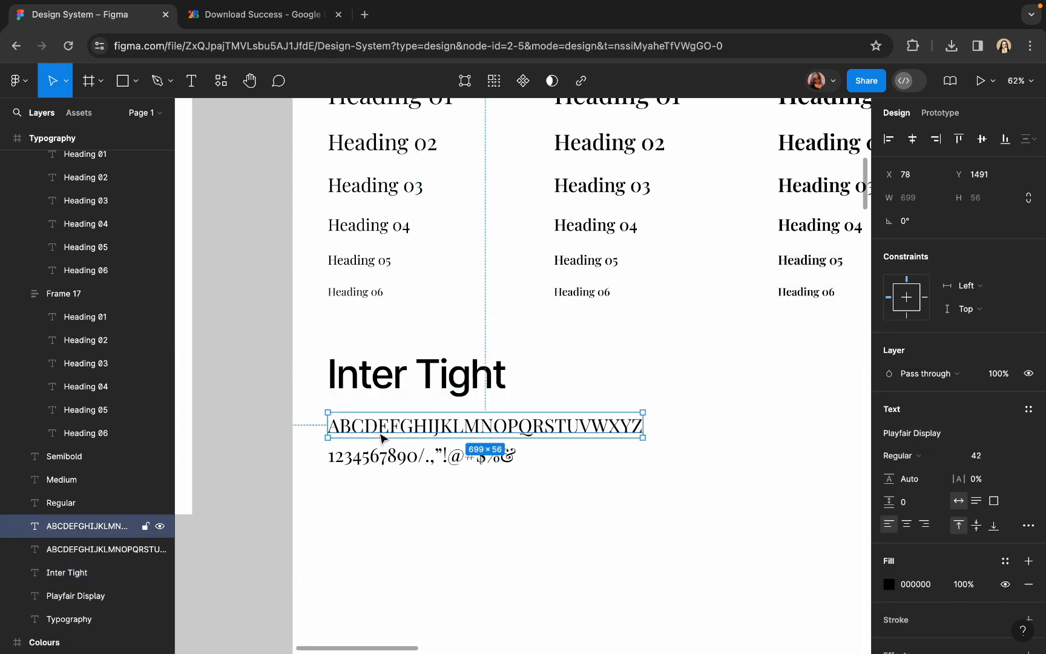
pyautogui.keyDown('shift'); pyautogui.click(383, 458); pyautogui.keyUp('shift')
pyautogui.click(941, 491)
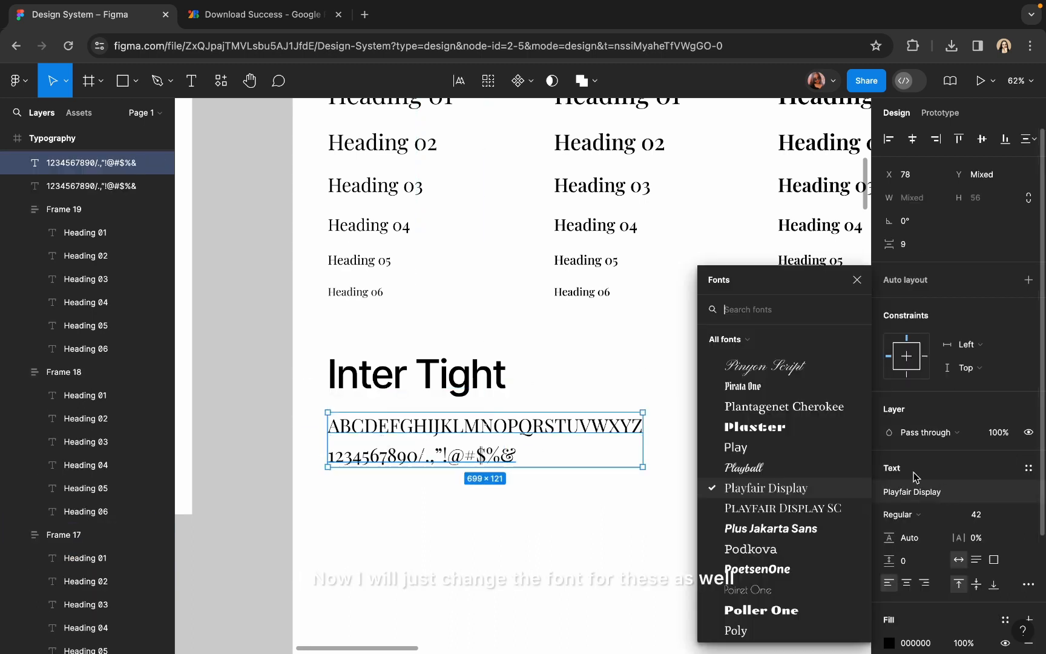
pyautogui.write('inter')
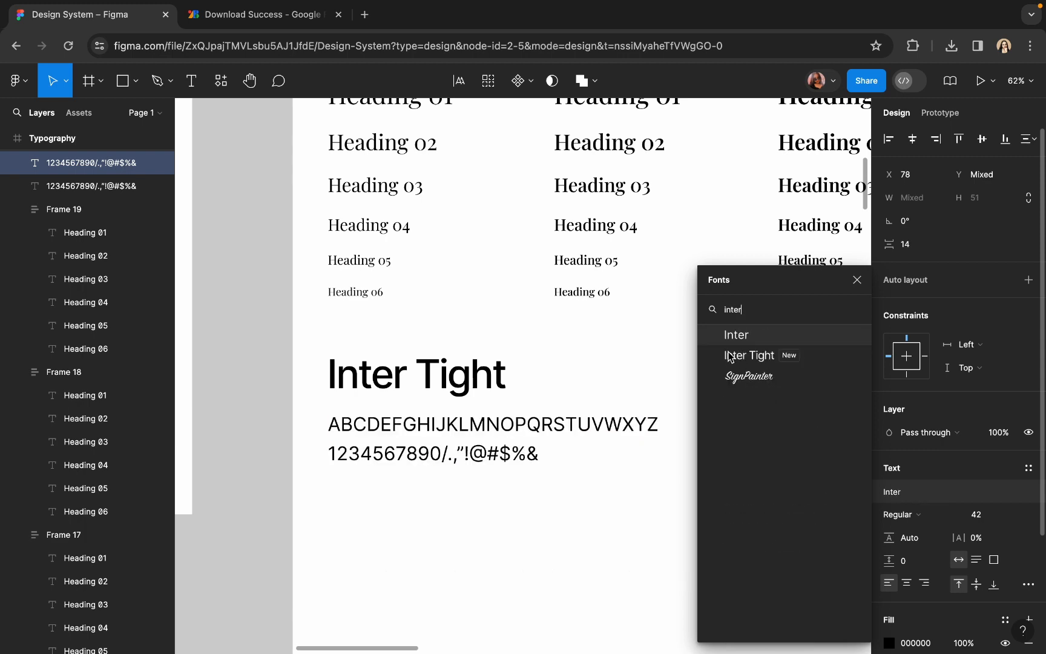
pyautogui.click(751, 356)
pyautogui.click(596, 388)
# Step: Move the Inter Tight title with its alphabet and numerals lines slightly down, away from the headings above
pyautogui.scroll(-3, 588, 389)
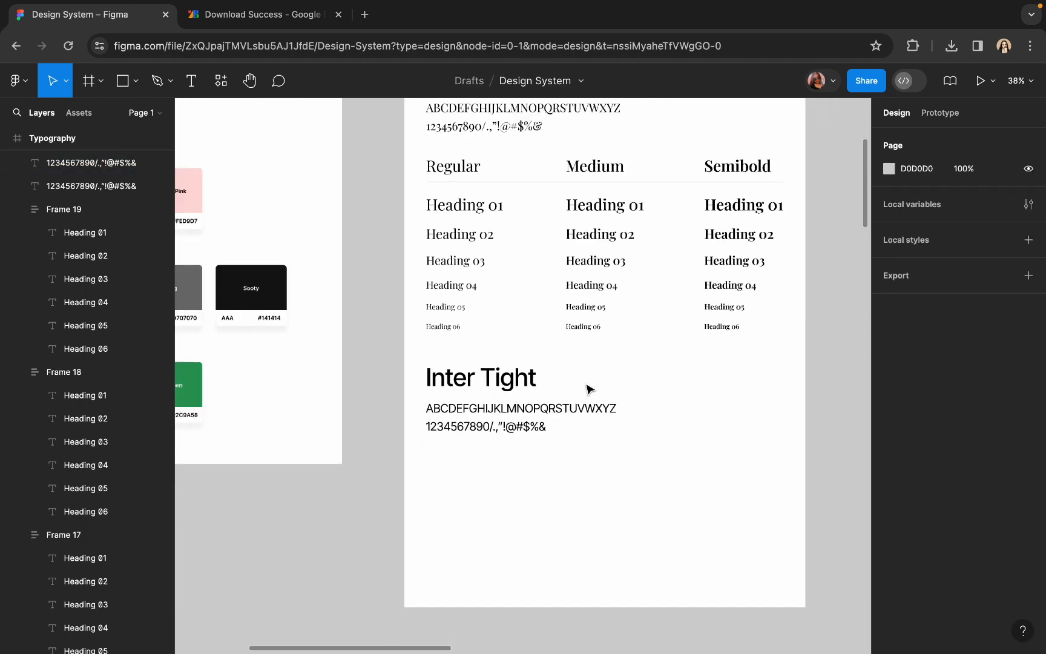
pyautogui.click(445, 410)
pyautogui.keyDown('shift'); pyautogui.click(458, 424); pyautogui.keyUp('shift')
pyautogui.keyDown('shift'); pyautogui.click(446, 387); pyautogui.keyUp('shift')
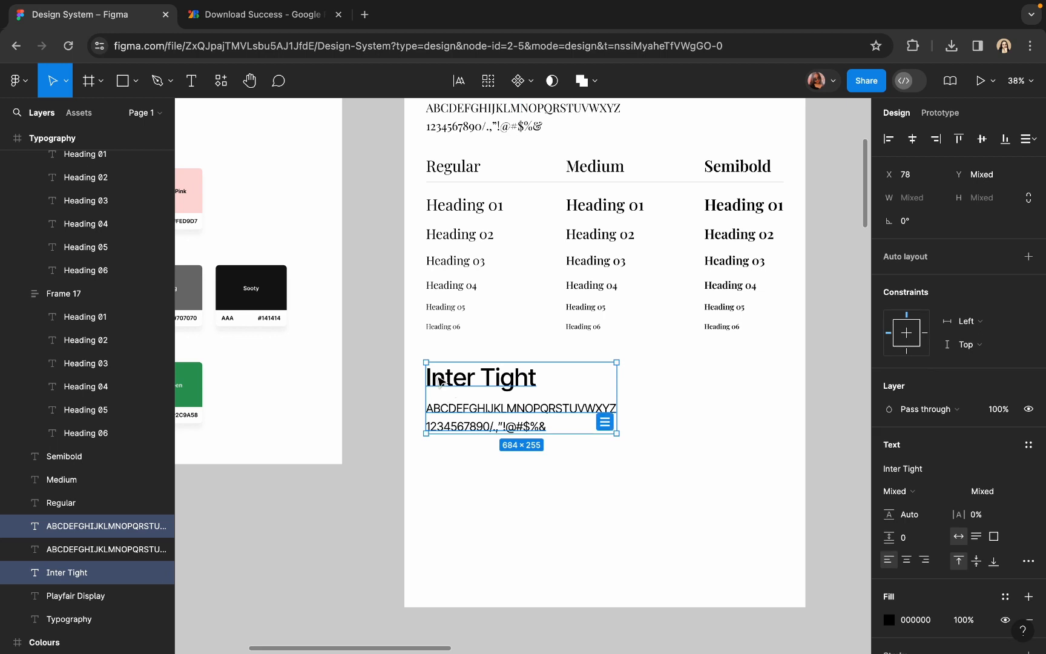
pyautogui.moveTo(440, 382); pyautogui.dragTo(441, 382)
pyautogui.click(386, 351)
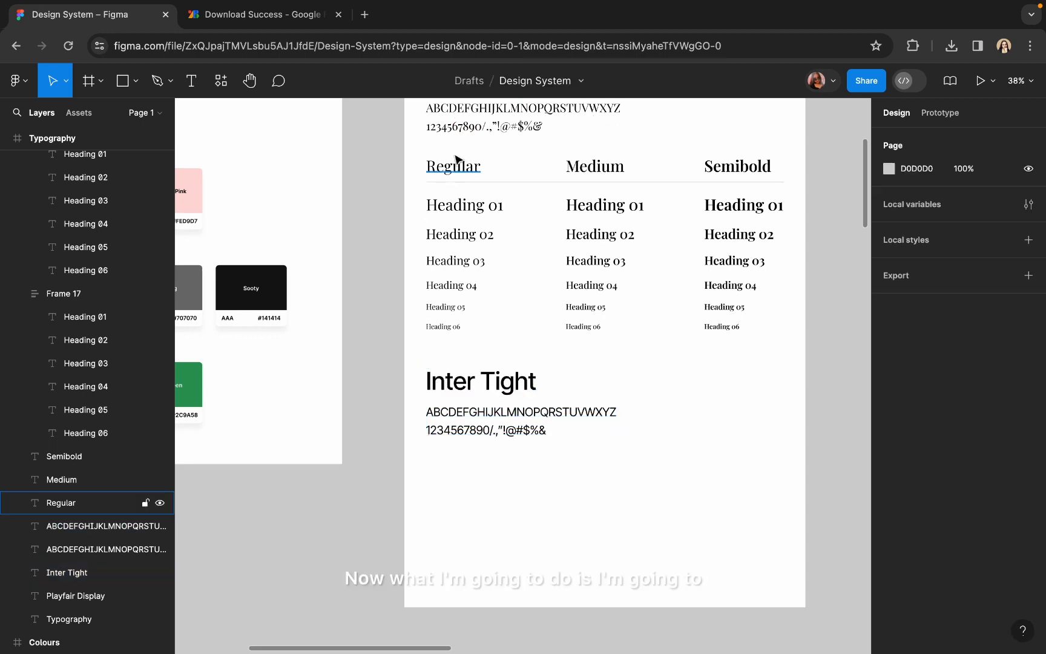
# Step: Duplicate the Regular title, its divider line and its headings frame below the Inter Tight specimen, with the title at Y 1684
pyautogui.click(451, 173)
pyautogui.click(403, 167)
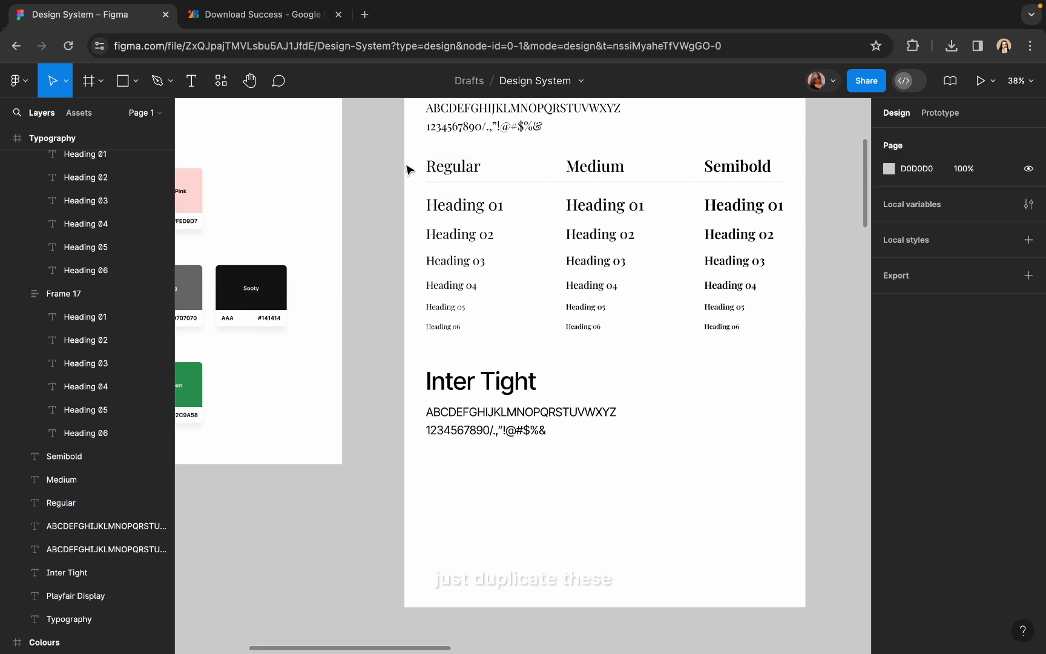
pyautogui.click(432, 172)
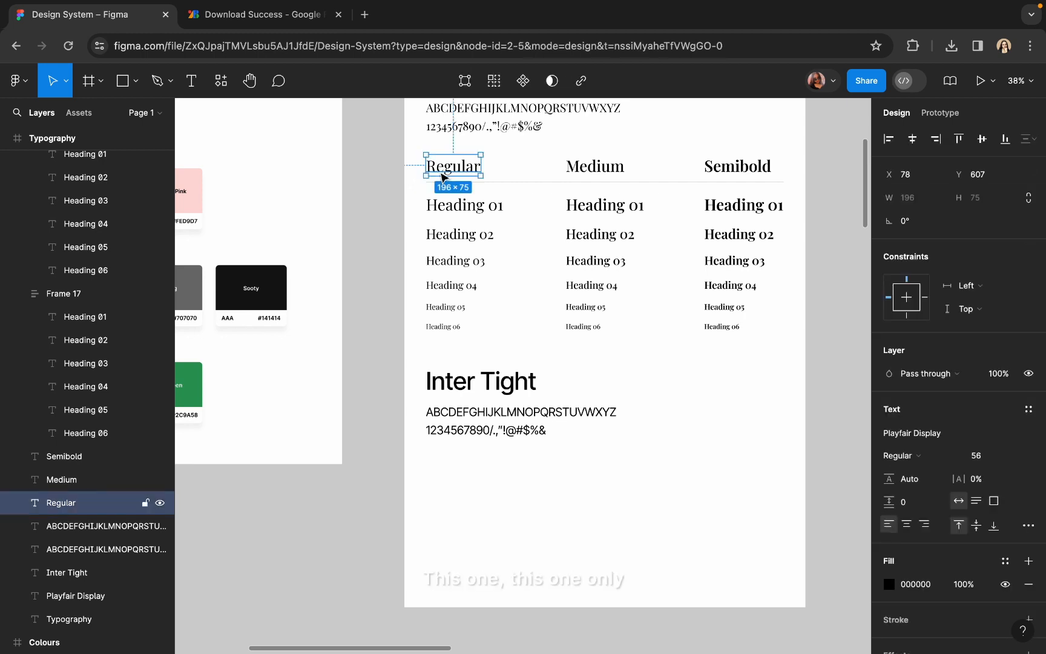
pyautogui.keyDown('shift'); pyautogui.click(484, 182); pyautogui.keyUp('shift')
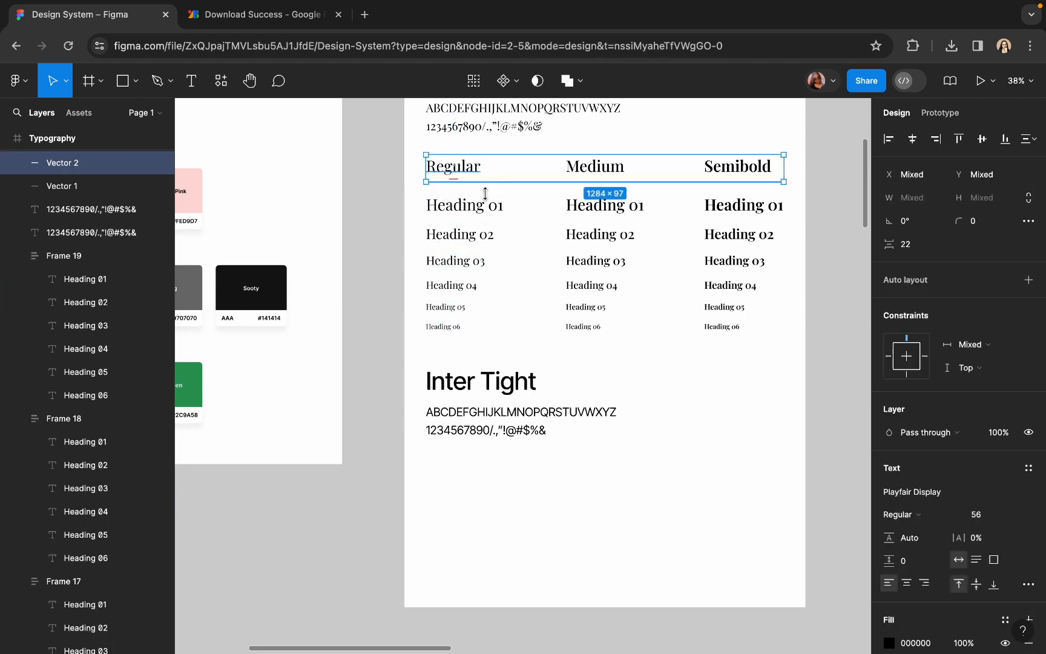
pyautogui.keyDown('shift'); pyautogui.click(472, 231); pyautogui.keyUp('shift')
pyautogui.moveTo(476, 230); pyautogui.dragTo(488, 533)
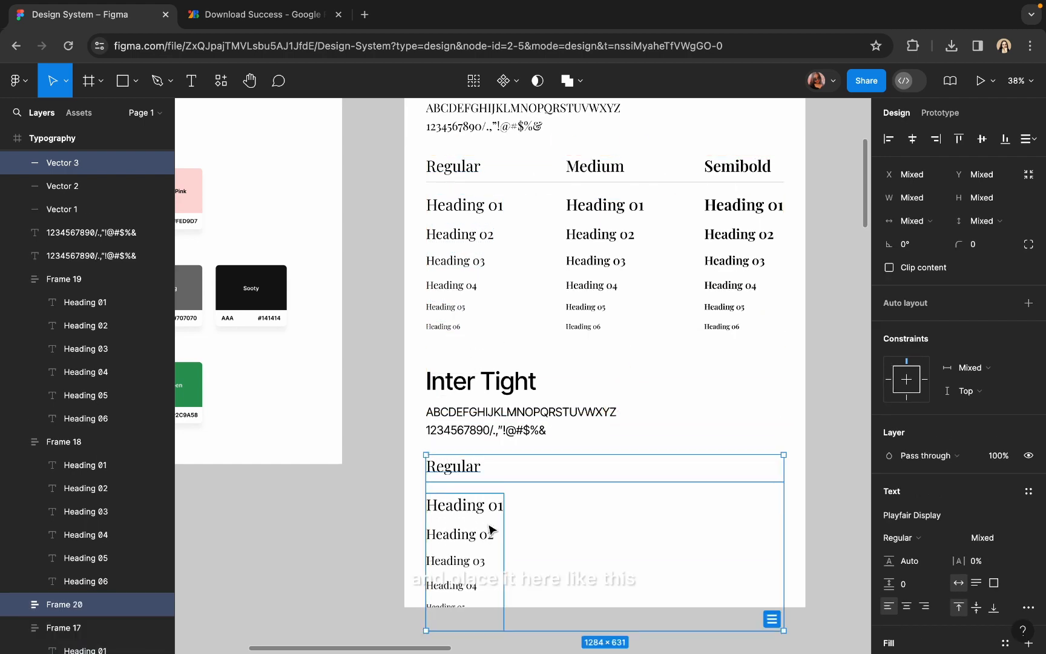
# Step: Extend the Typography frame downward to a height of 2422 so it encloses the duplicated headings
pyautogui.scroll(-5, 488, 532)
pyautogui.click(477, 243)
pyautogui.scroll(-1, 477, 244)
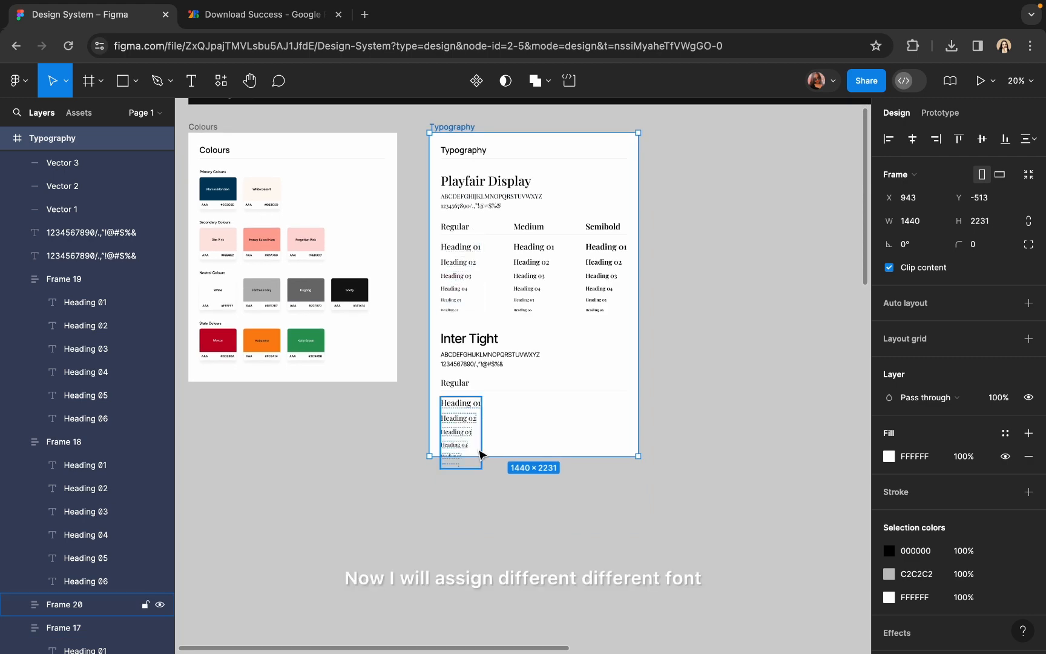
pyautogui.moveTo(478, 459); pyautogui.dragTo(478, 480)
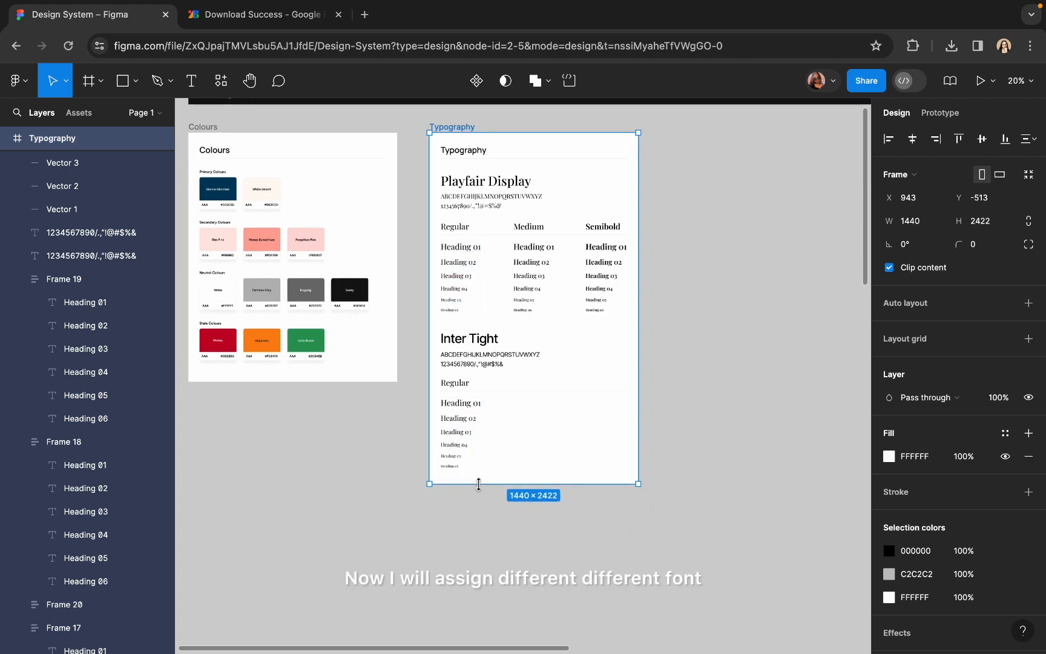
# Step: Set the duplicated Regular title under the Inter Tight specimen to the Inter Tight font
pyautogui.scroll(5, 470, 445)
pyautogui.click(471, 265)
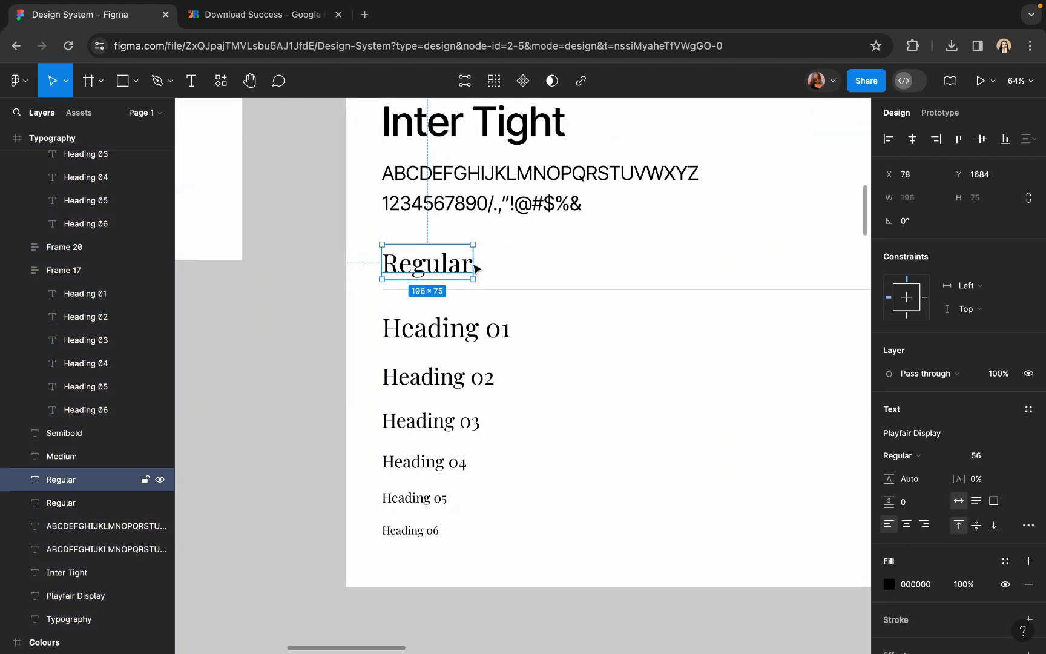
pyautogui.click(930, 433)
pyautogui.write('int')
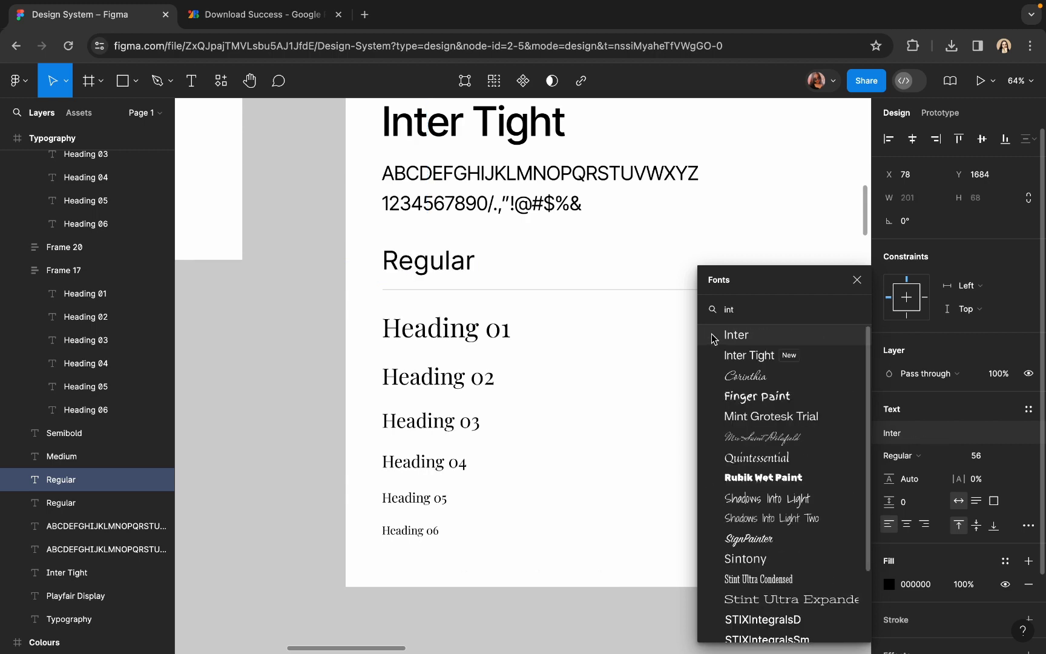
pyautogui.click(749, 355)
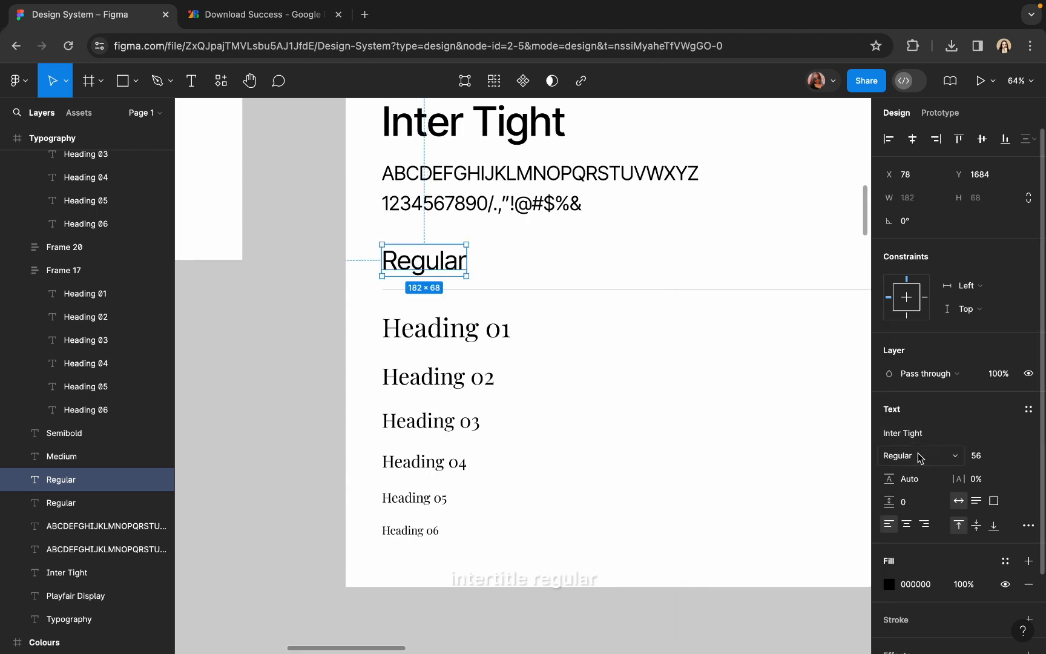
# Step: Change the duplicated column's Heading 01 text to "Subtext 01"
pyautogui.click(448, 340)
pyautogui.doubleClick(446, 336)
pyautogui.scroll(5, 445, 335)
pyautogui.doubleClick(434, 333)
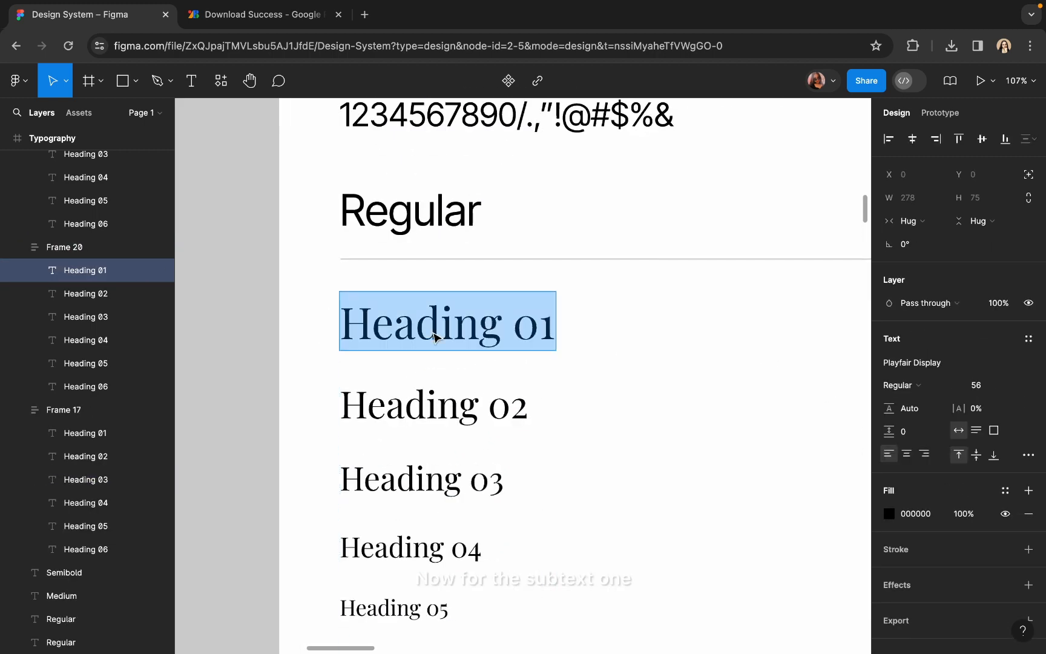
pyautogui.write('Su')
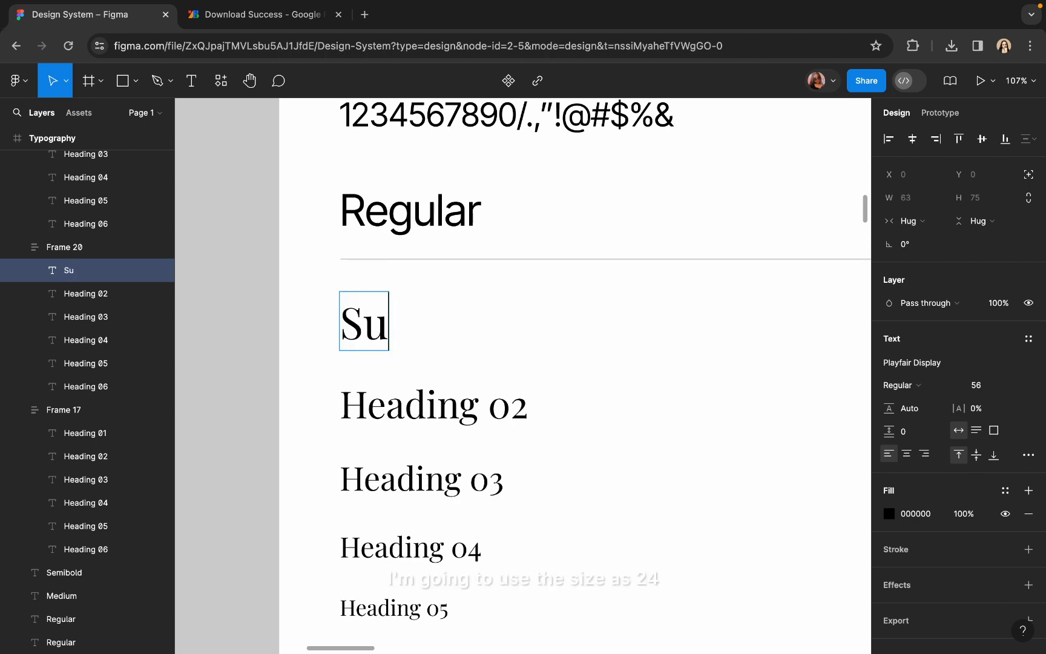
pyautogui.write('btext 01')
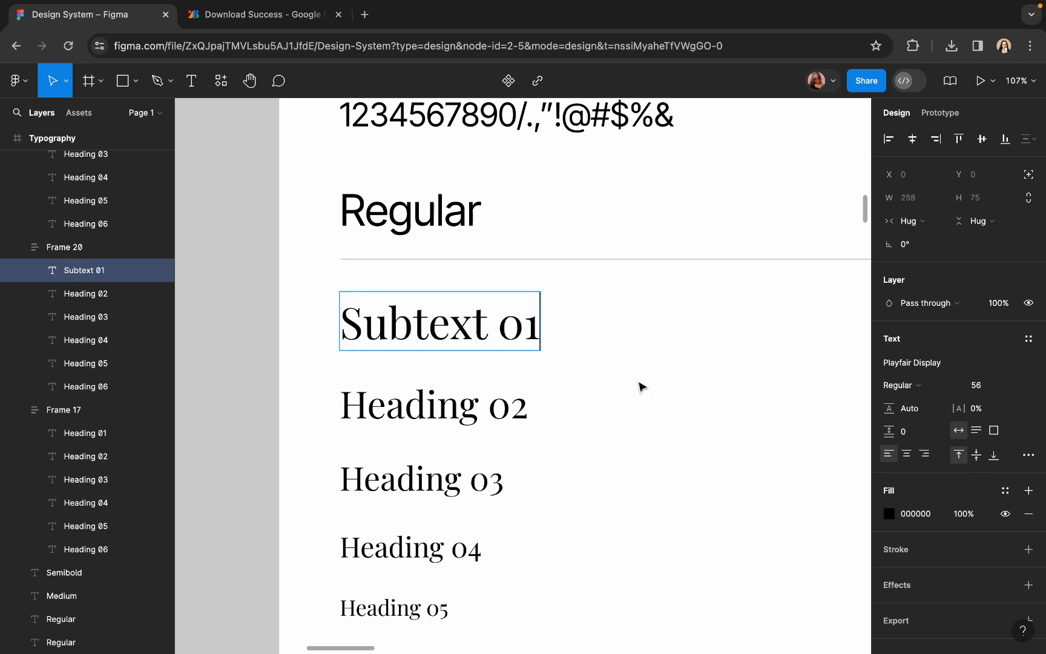
pyautogui.press('Escape')
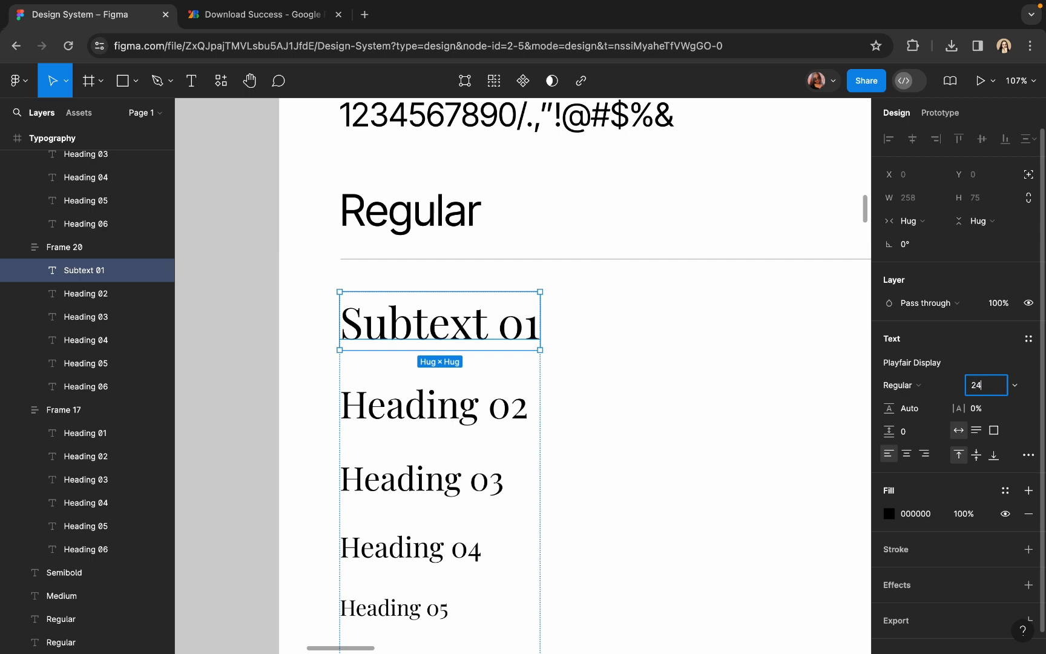
# Step: Set Subtext 01 to Inter Tight at font size 24 and duplicate it once within its frame
pyautogui.write('24')
pyautogui.press('Return')
pyautogui.click(914, 363)
pyautogui.write('int')
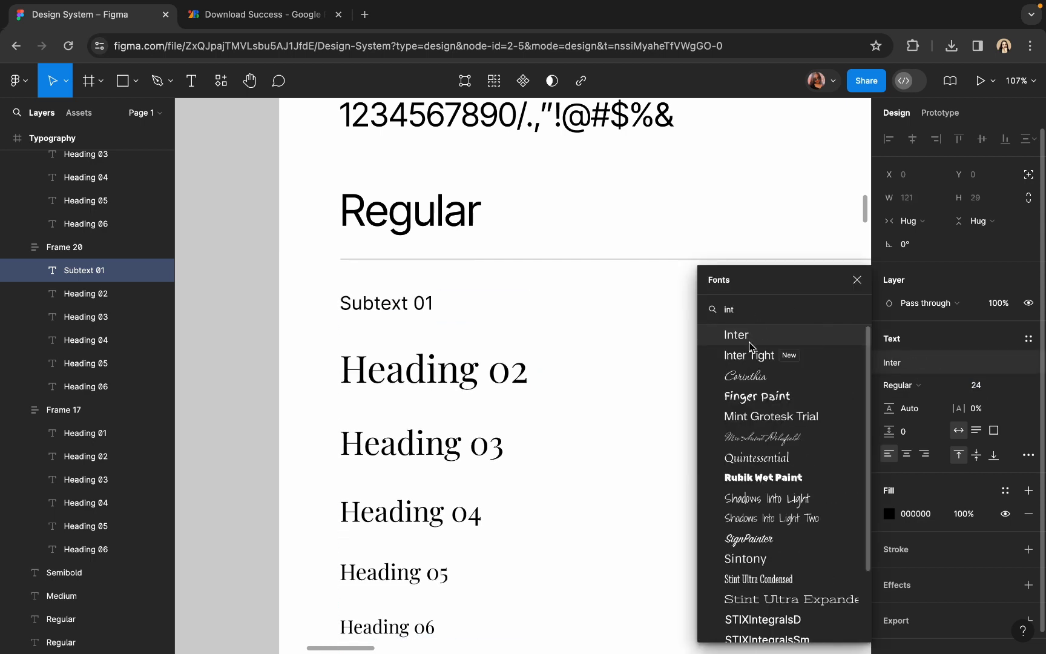
pyautogui.click(751, 357)
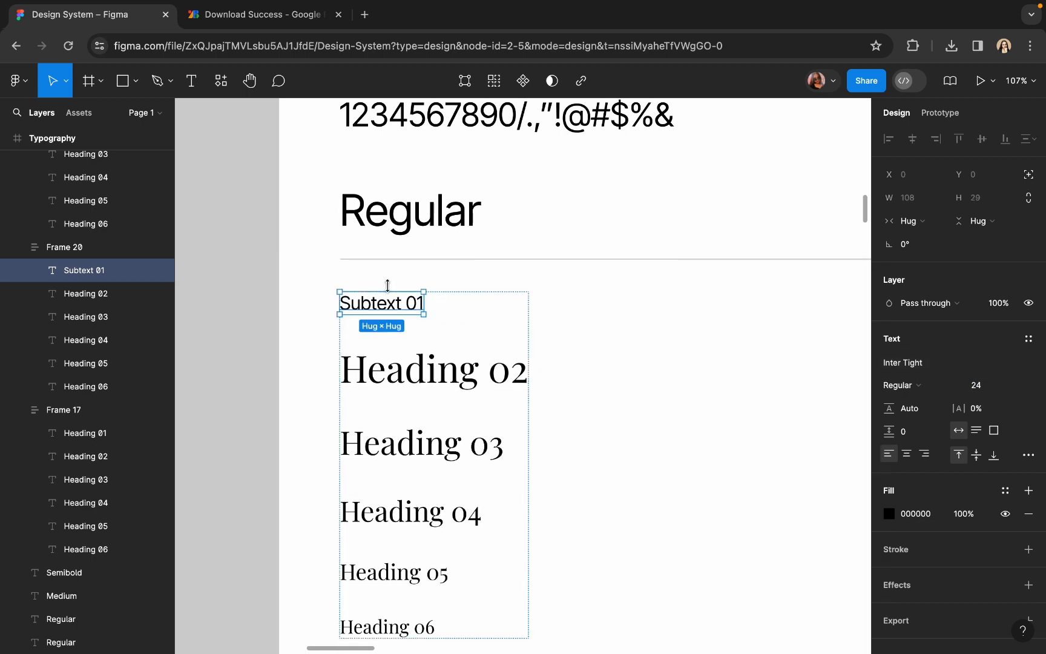
pyautogui.press('super+d')
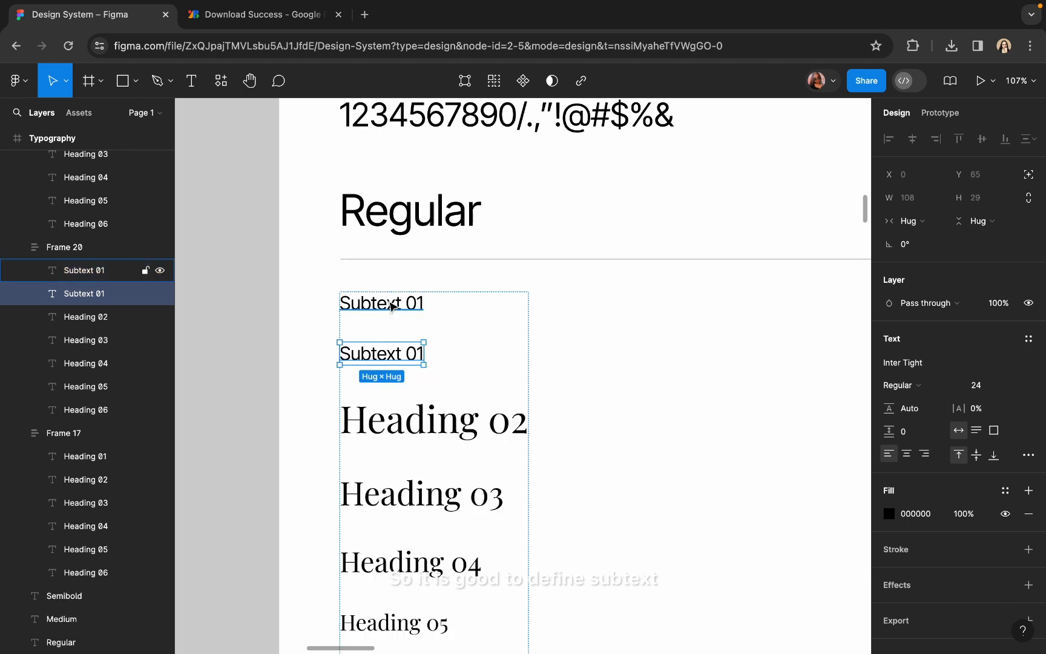
# Step: Delete the Heading 02 to Heading 06 texts from the column under the Inter Tight Regular title
pyautogui.scroll(-3, 392, 306)
pyautogui.click(407, 346)
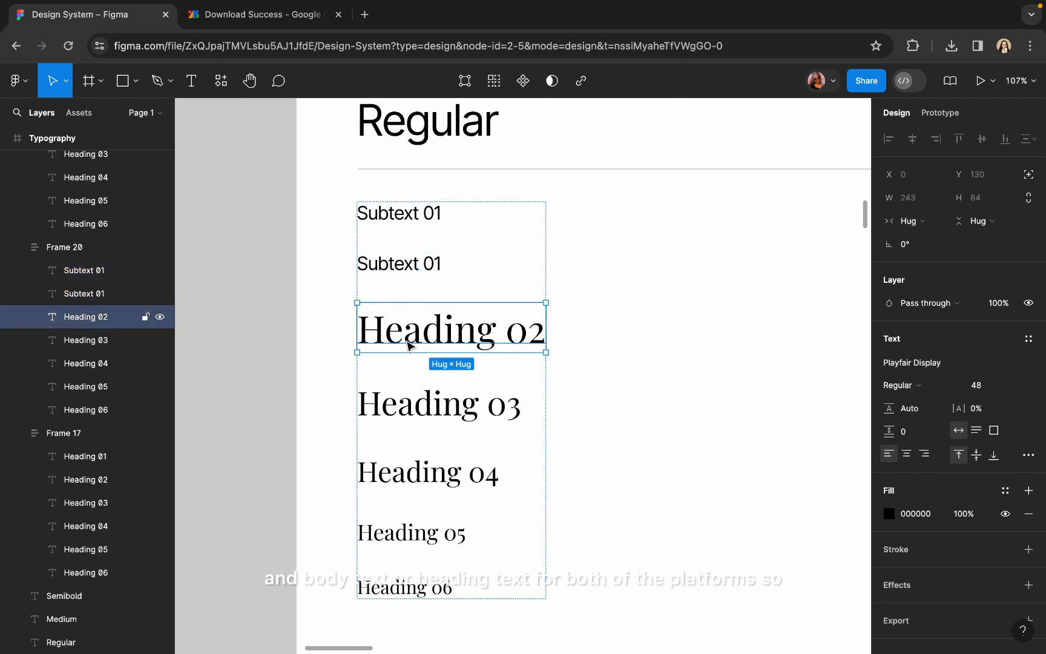
pyautogui.click(413, 410)
pyautogui.keyDown('shift'); pyautogui.click(411, 343); pyautogui.keyUp('shift')
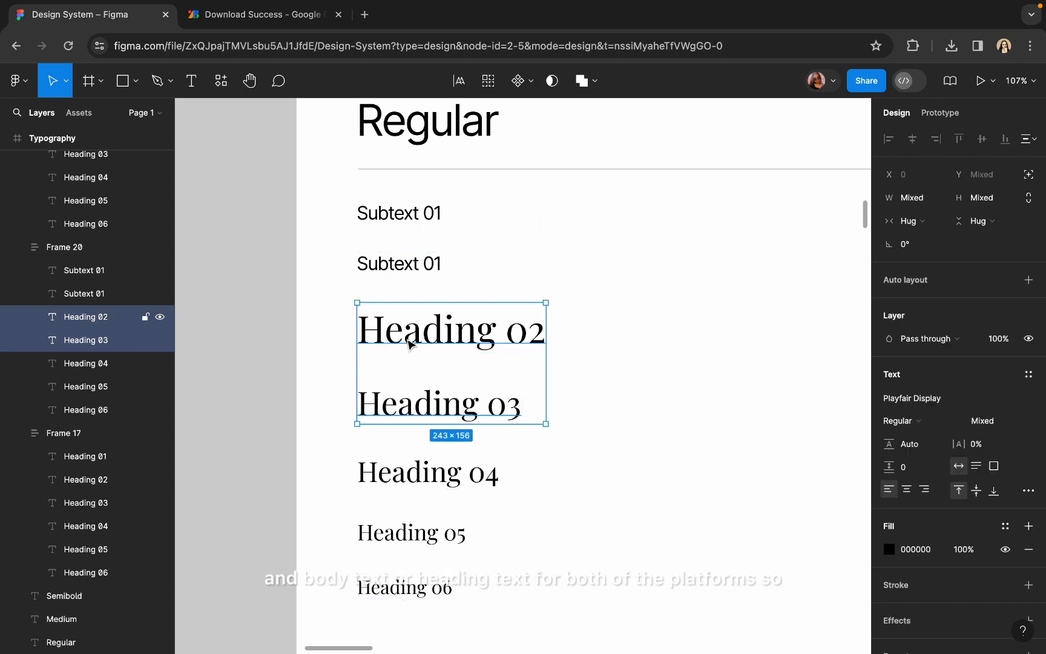
pyautogui.keyDown('shift'); pyautogui.click(403, 473); pyautogui.keyUp('shift')
pyautogui.keyDown('shift'); pyautogui.click(402, 540); pyautogui.keyUp('shift')
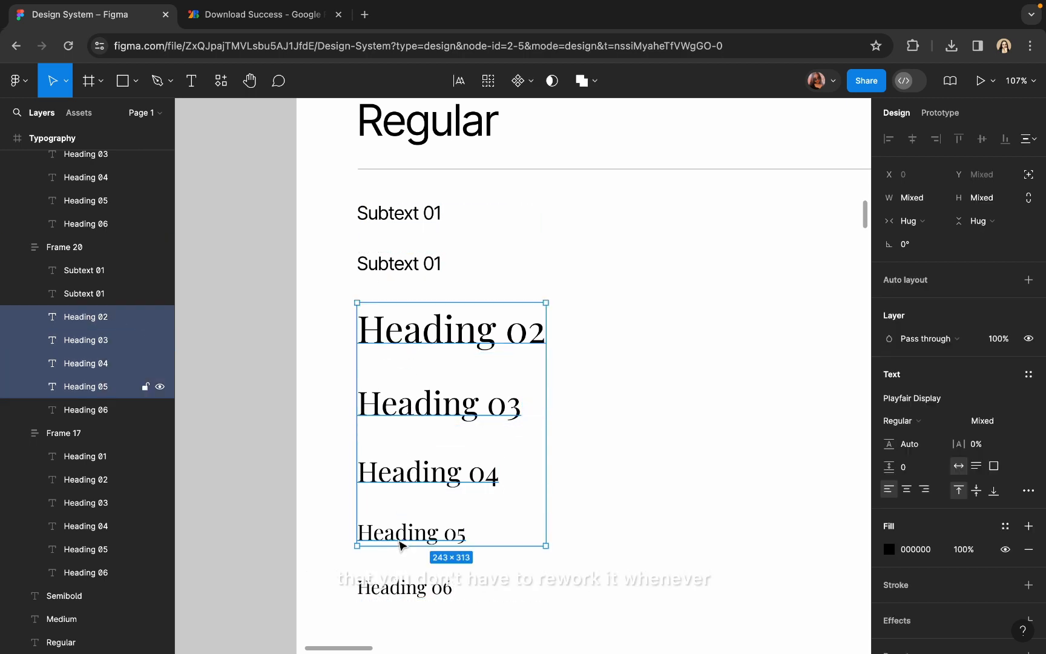
pyautogui.keyDown('shift'); pyautogui.click(395, 586); pyautogui.keyUp('shift')
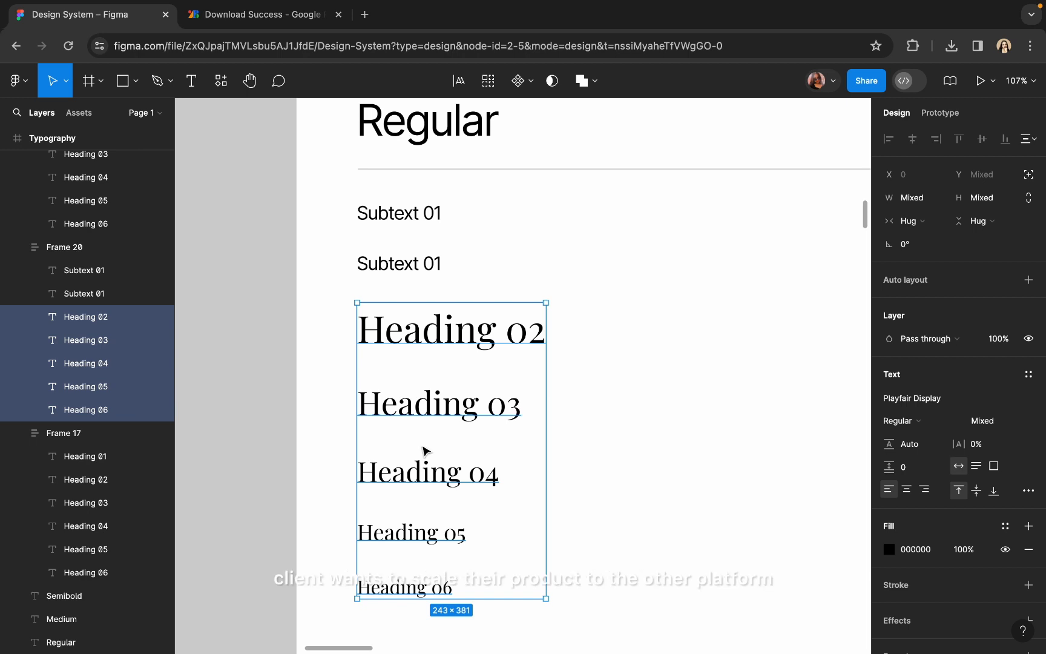
pyautogui.press('Delete')
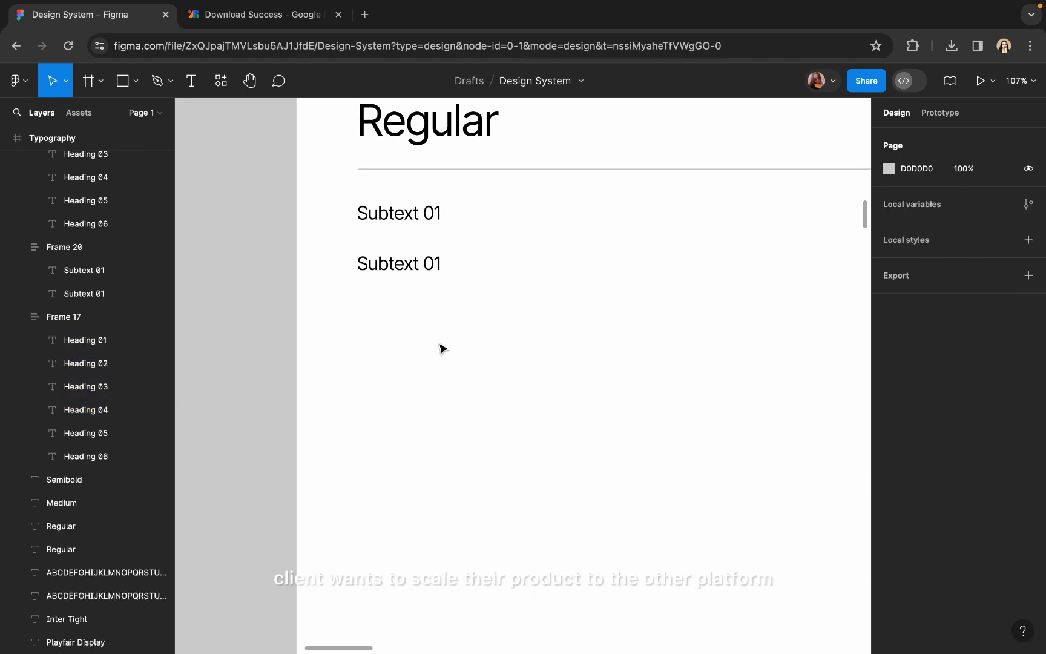
# Step: Set the duplicated Subtext 01 to font size 20 and change its text to "Subtext 02"
pyautogui.scroll(2, 442, 327)
pyautogui.scroll(5, 428, 278)
pyautogui.doubleClick(428, 385)
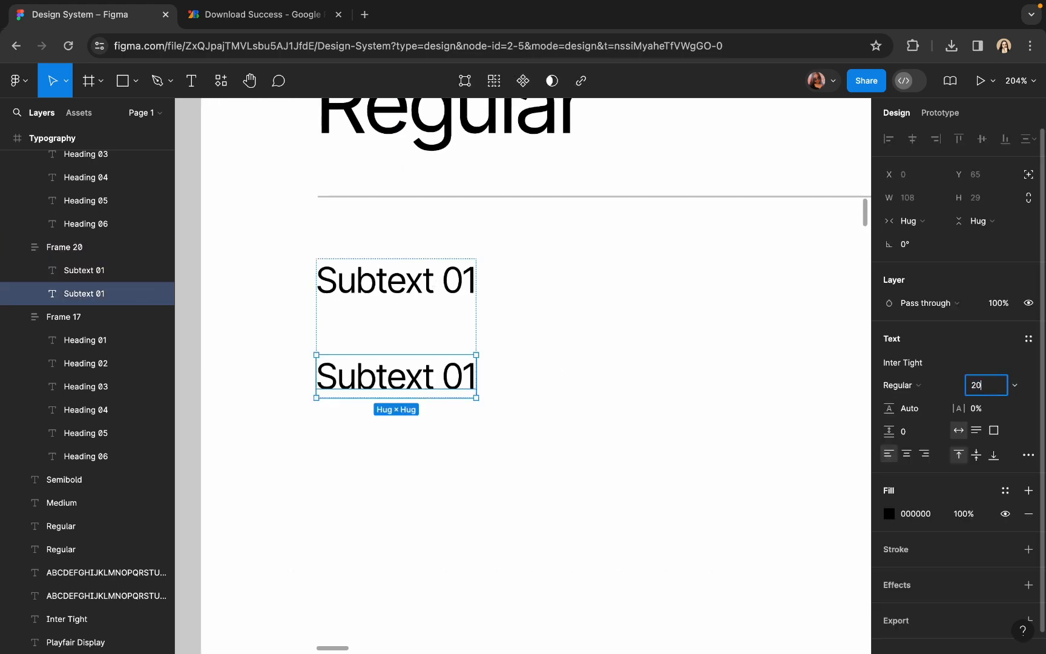
pyautogui.press('Return')
pyautogui.doubleClick(415, 381)
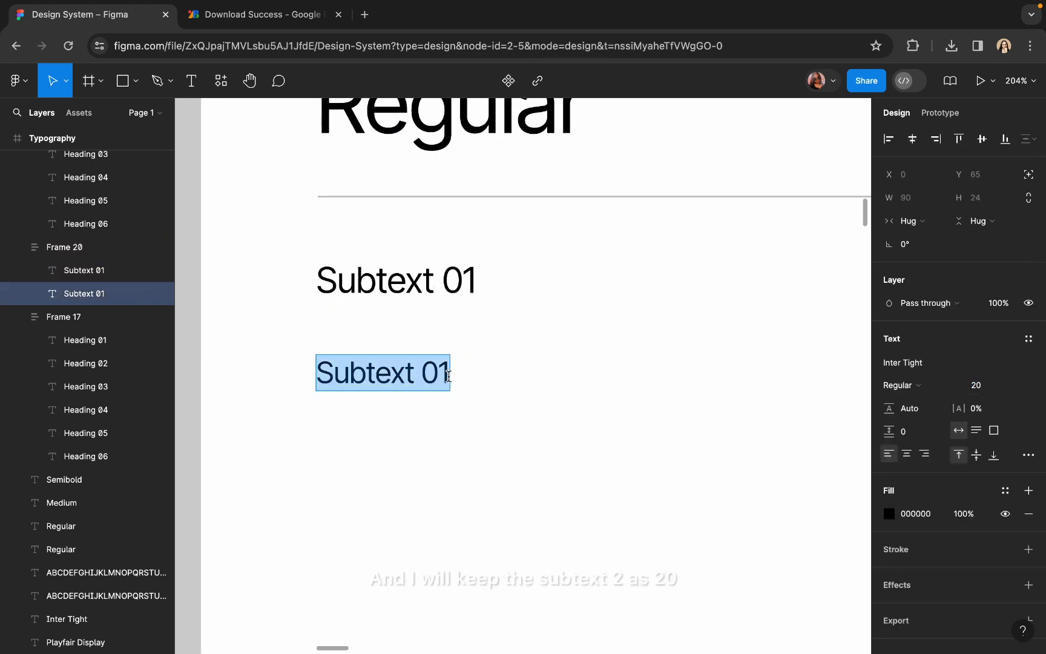
pyautogui.click(448, 376)
pyautogui.press('Escape')
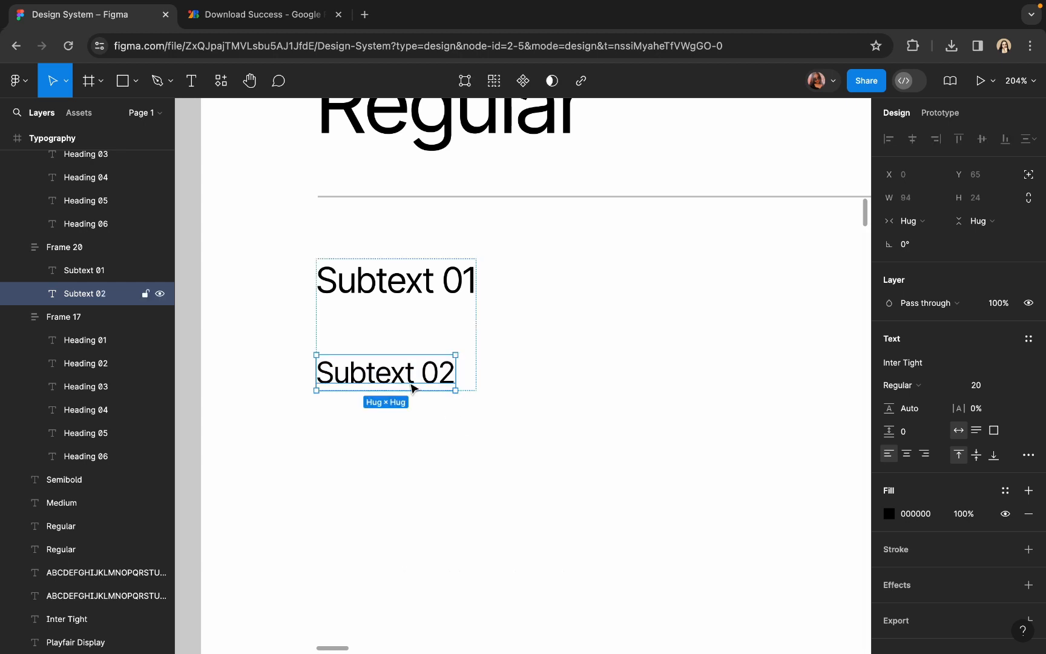
# Step: Duplicate Subtext 02, change the copy's text to "Subtext 03" and set its font size to 16
pyautogui.hotkey('ctrl', 'd')
pyautogui.press('Return')
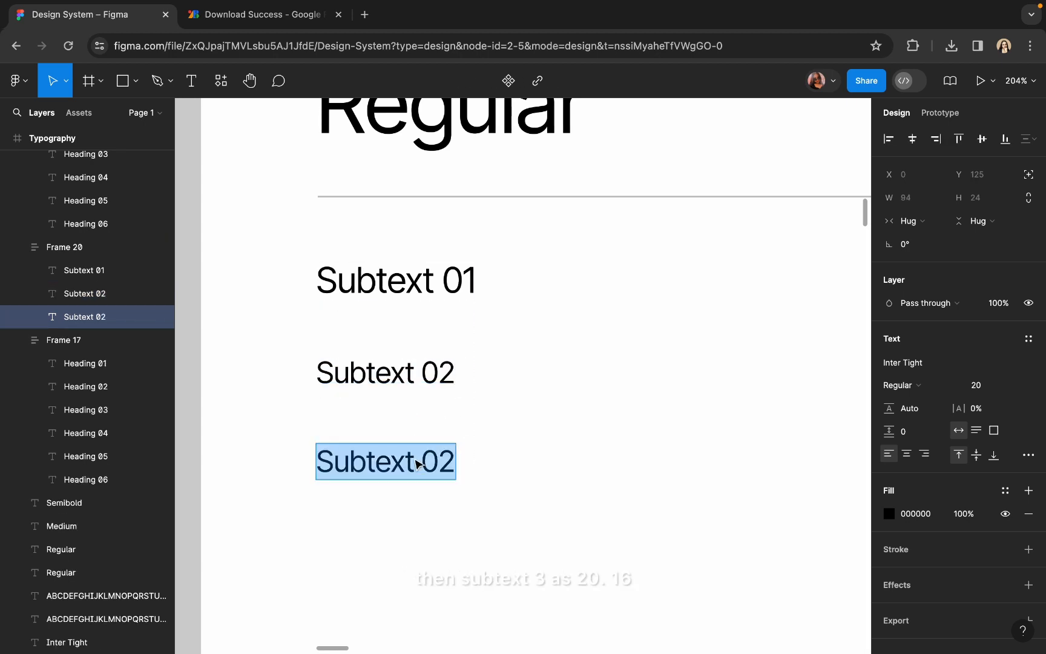
pyautogui.click(455, 462)
pyautogui.press('BackSpace')
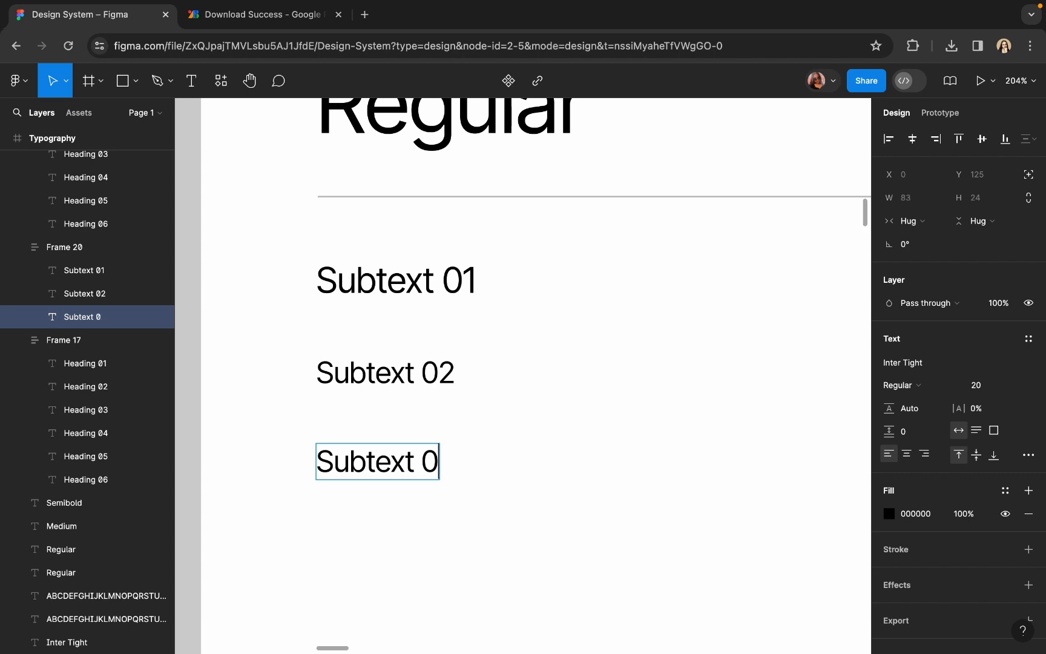
pyautogui.write('3')
pyautogui.press('Escape')
pyautogui.click(981, 389)
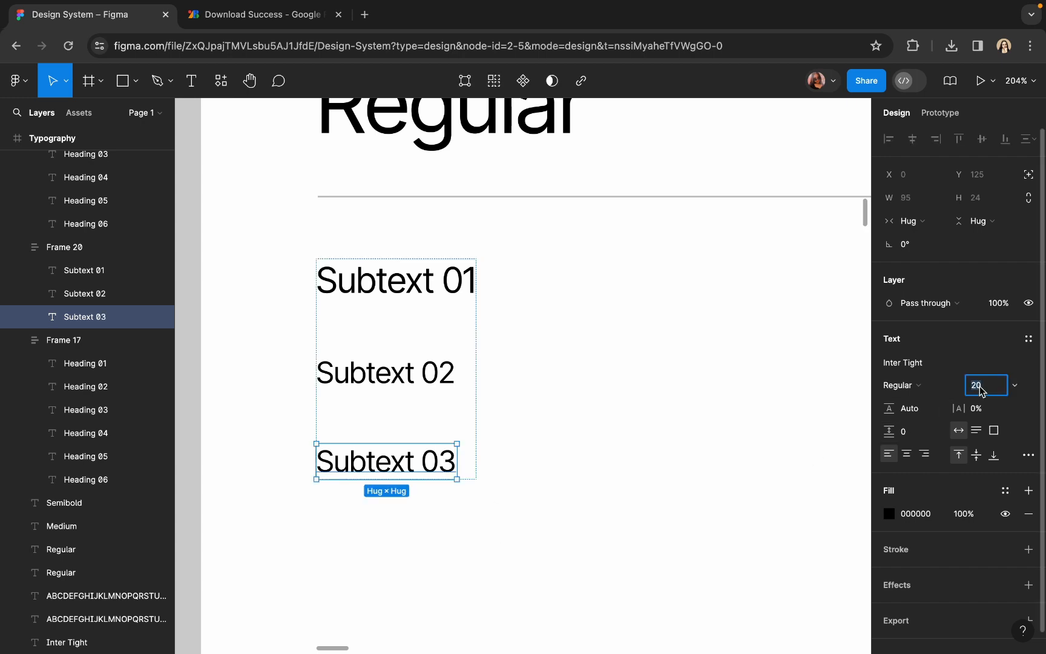
pyautogui.press('Return')
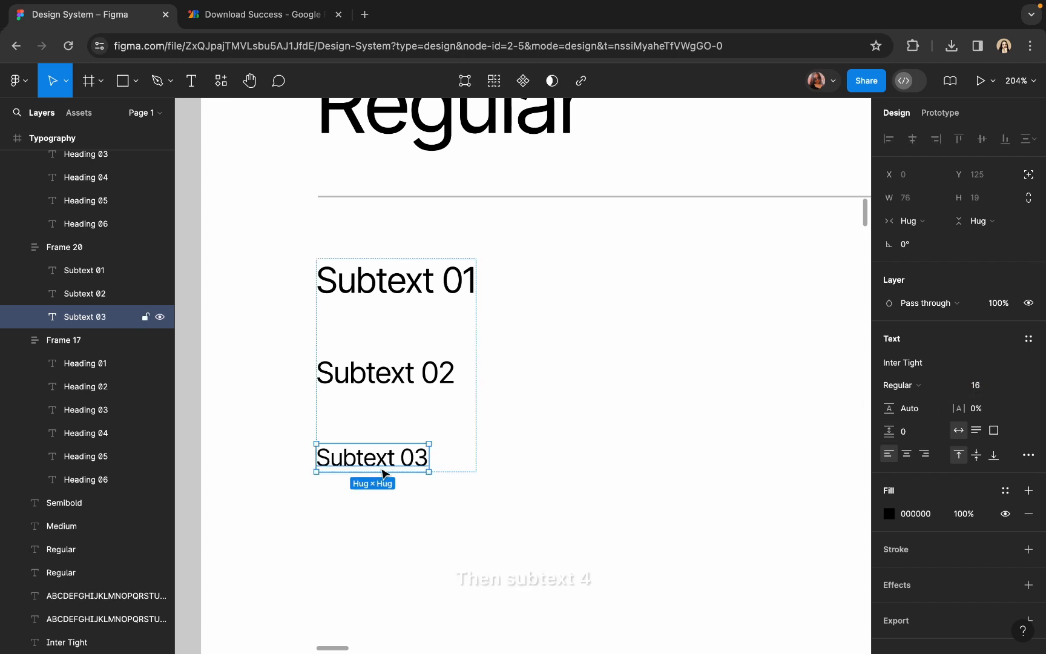
# Step: Duplicate Subtext 03, change the copy's text to "Subtext 04" and set its font size to 14
pyautogui.hotkey('ctrl', 'd')
pyautogui.doubleClick(396, 540)
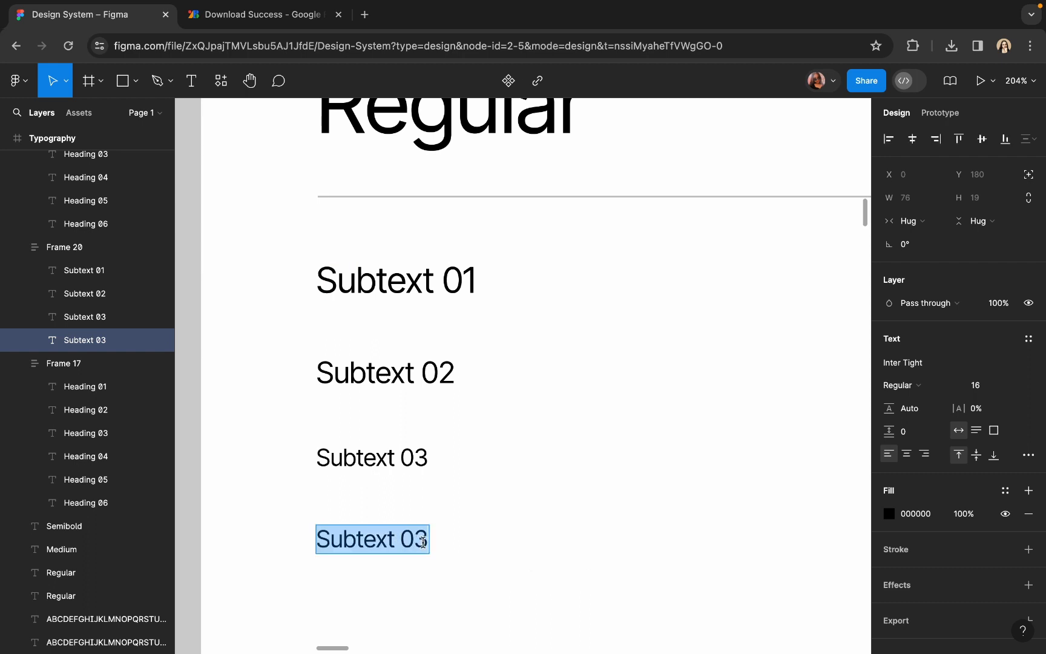
pyautogui.click(423, 541)
pyautogui.press('BackSpace')
pyautogui.write('4')
pyautogui.press('Escape')
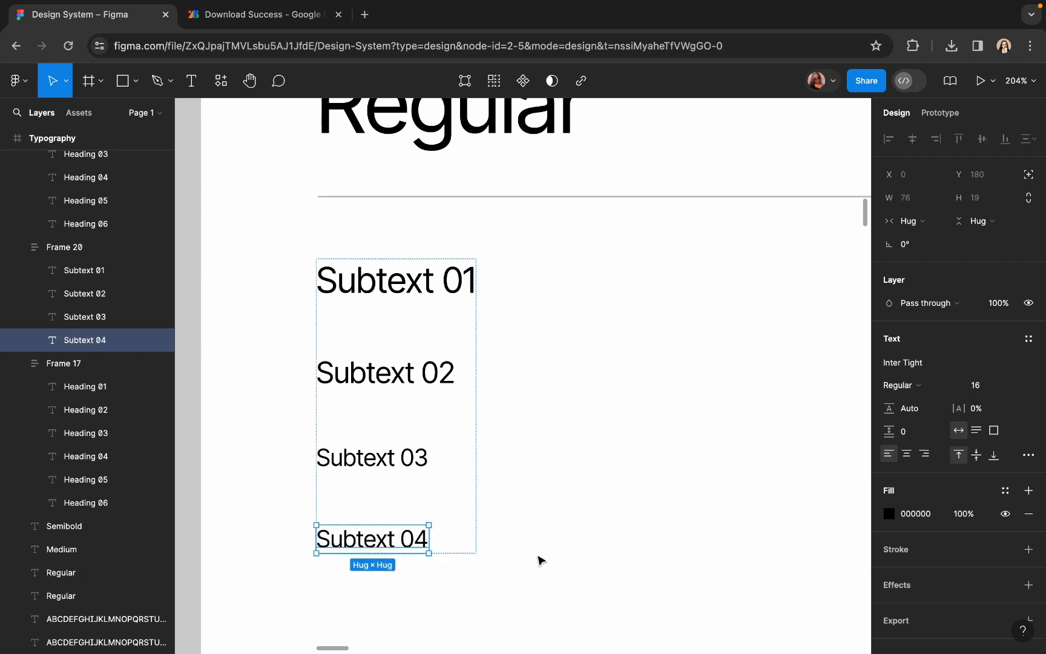
pyautogui.click(988, 390)
pyautogui.press('Return')
# Step: Compare the font sizes of the new subtext column with the existing reference subtext list to find any missing size
pyautogui.scroll(-2, 424, 478)
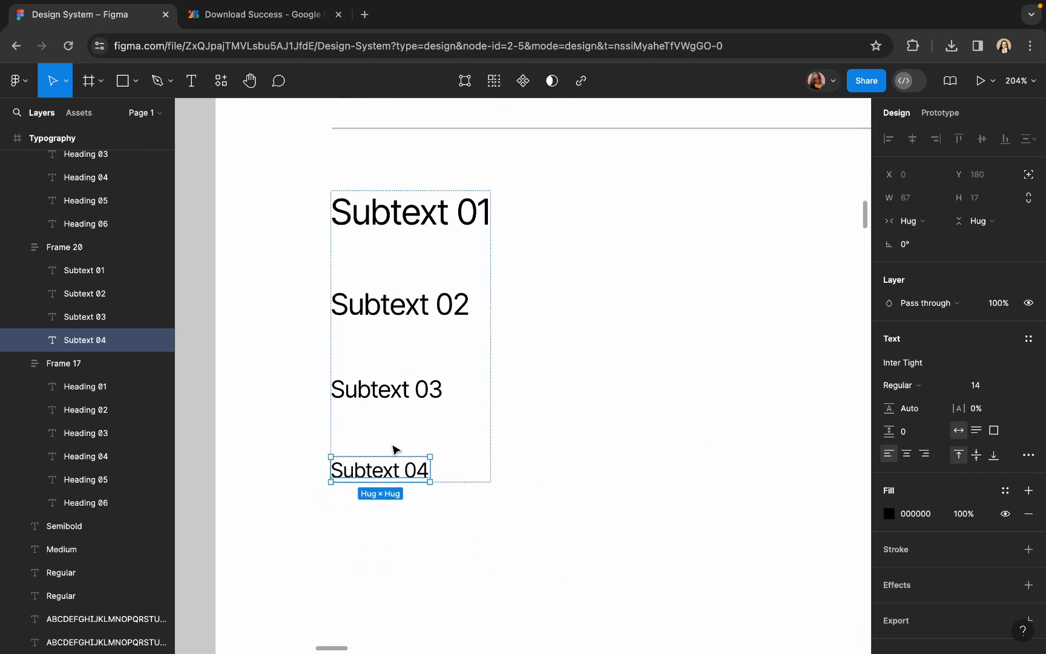
pyautogui.scroll(-5, 400, 473)
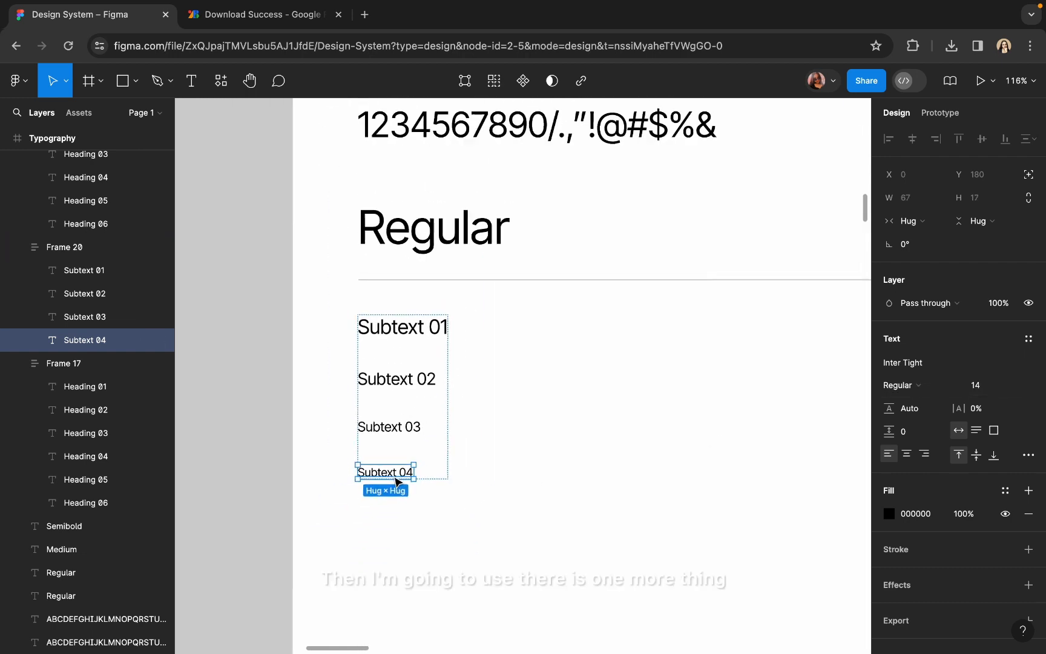
pyautogui.scroll(3, 403, 357)
pyautogui.scroll(-3, 406, 358)
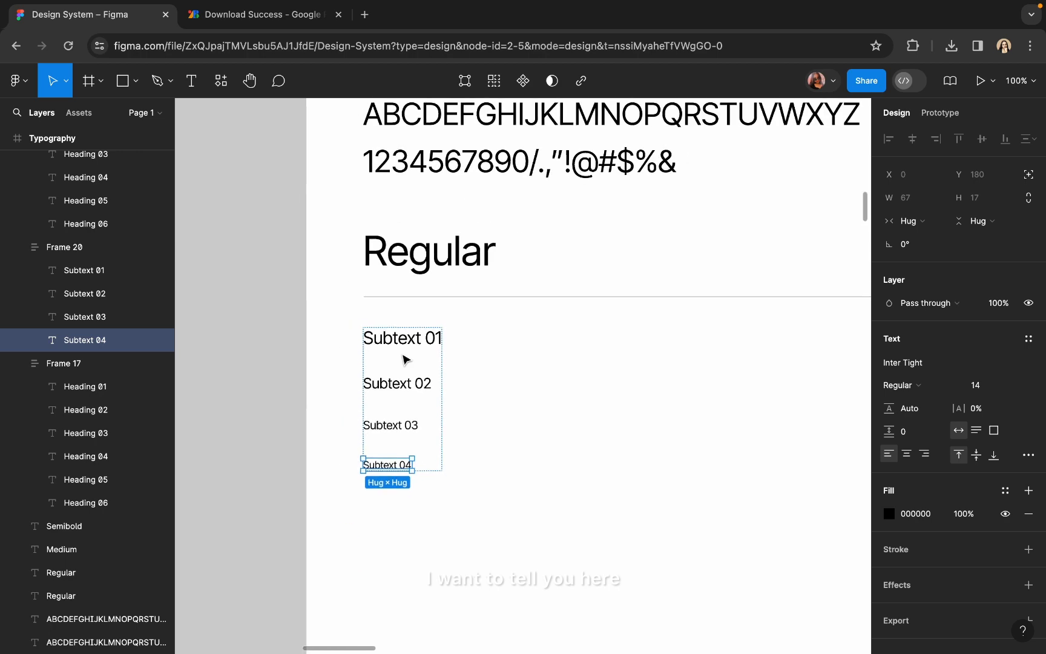
pyautogui.scroll(2, 405, 357)
pyautogui.scroll(3, 399, 404)
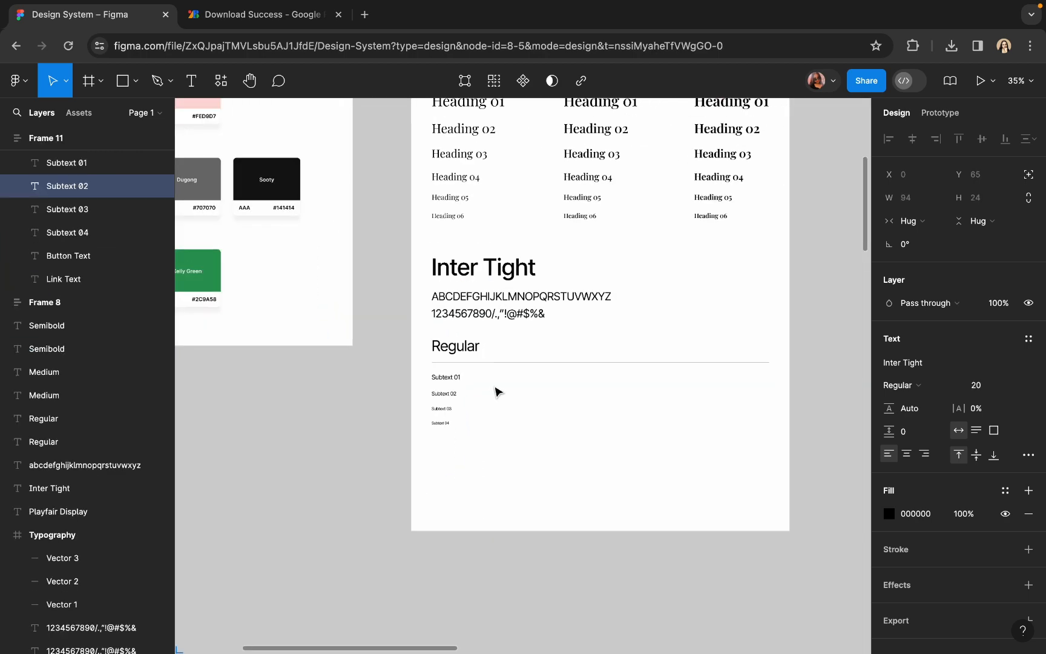
pyautogui.scroll(5, 496, 390)
pyautogui.scroll(5, 374, 388)
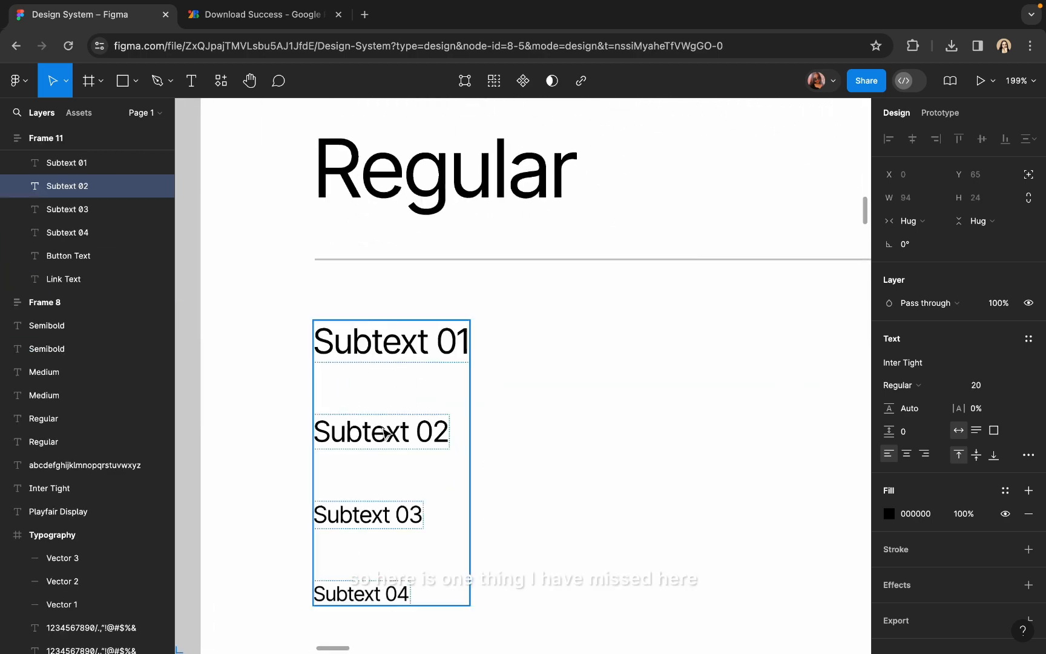
pyautogui.click(384, 429)
pyautogui.click(384, 432)
pyautogui.click(373, 516)
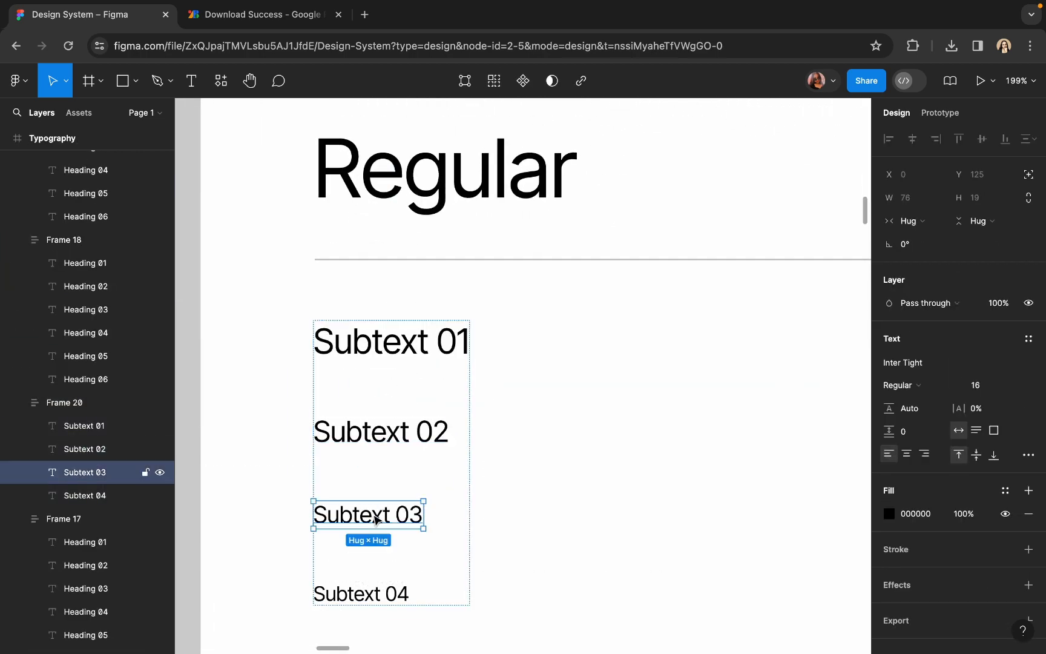
# Step: Duplicate Subtext 02 directly below itself, change the copy's text to "Subtext 03" and set its font size to 18
pyautogui.click(410, 432)
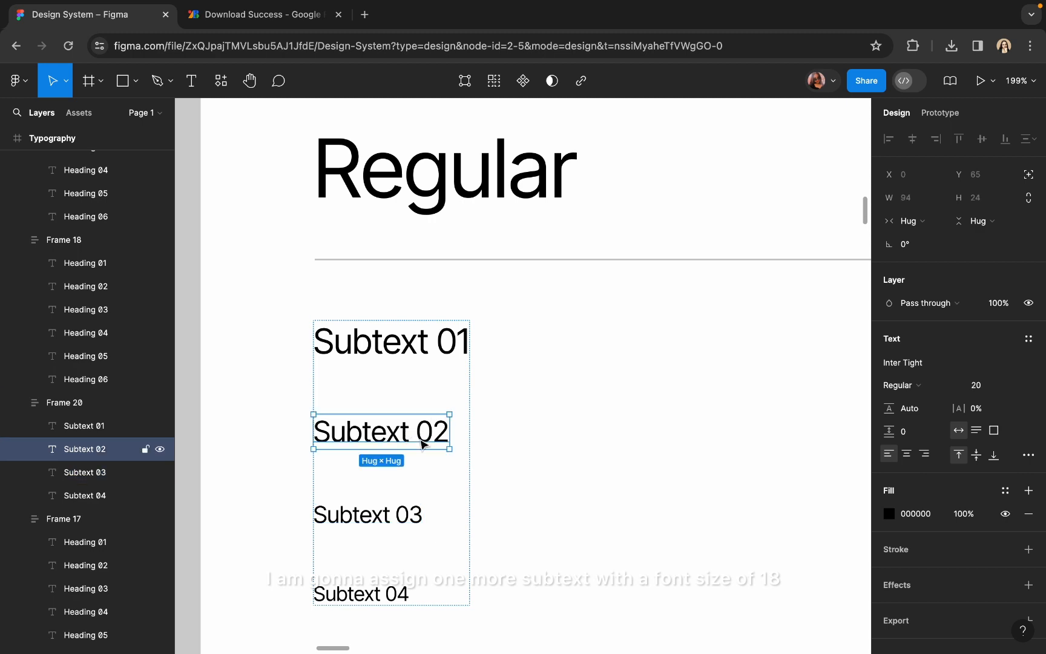
pyautogui.press('super+d')
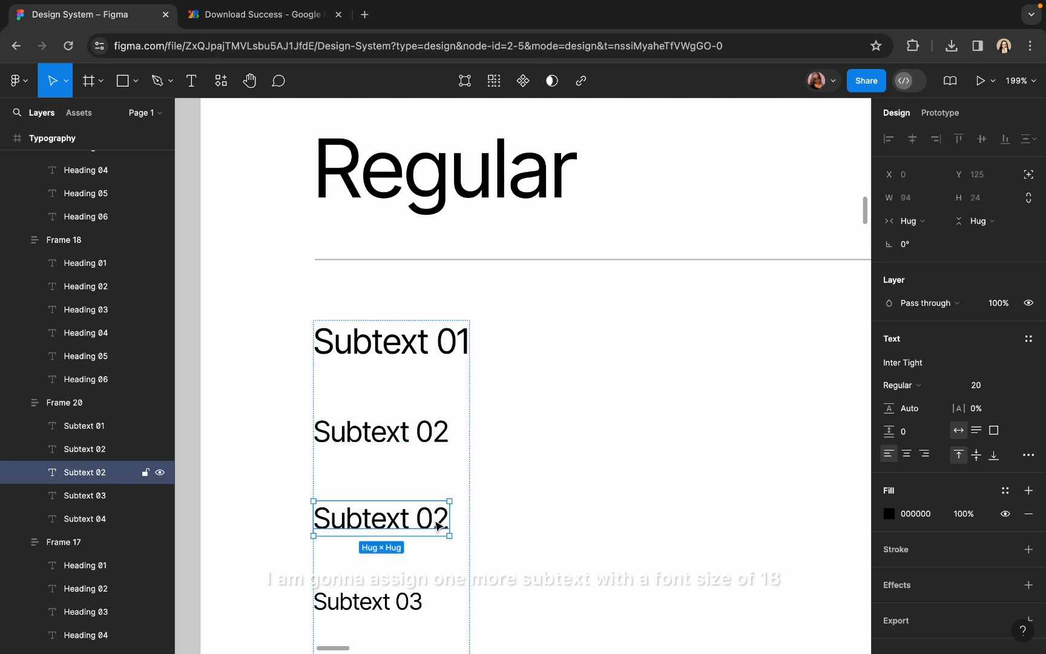
pyautogui.doubleClick(437, 525)
pyautogui.click(446, 522)
pyautogui.press('BackSpace')
pyautogui.write('3')
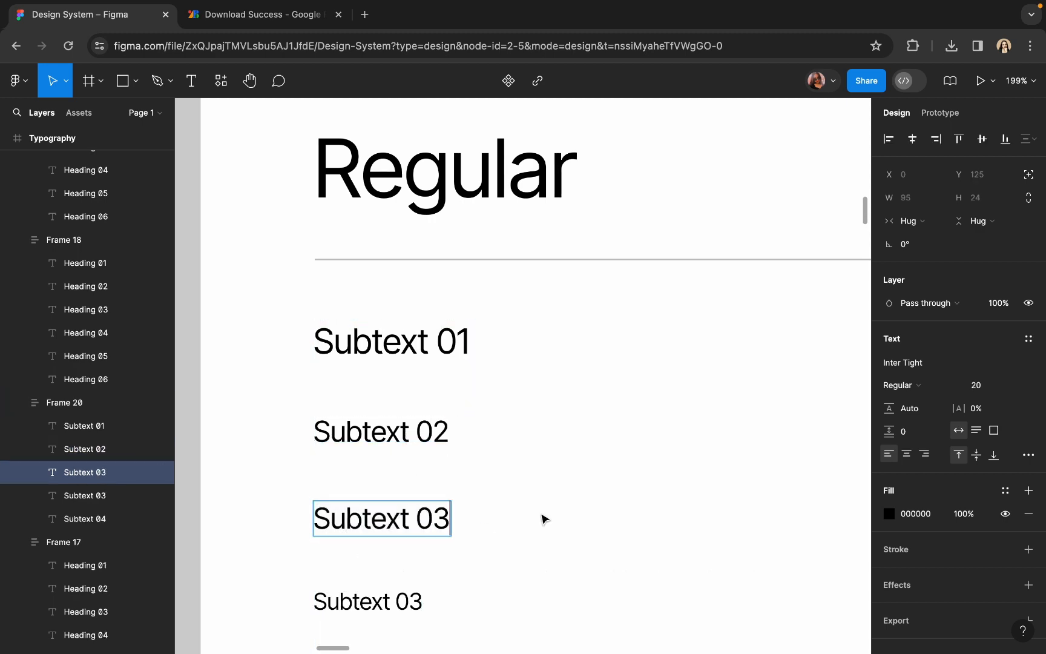
pyautogui.press('Escape')
pyautogui.click(976, 387)
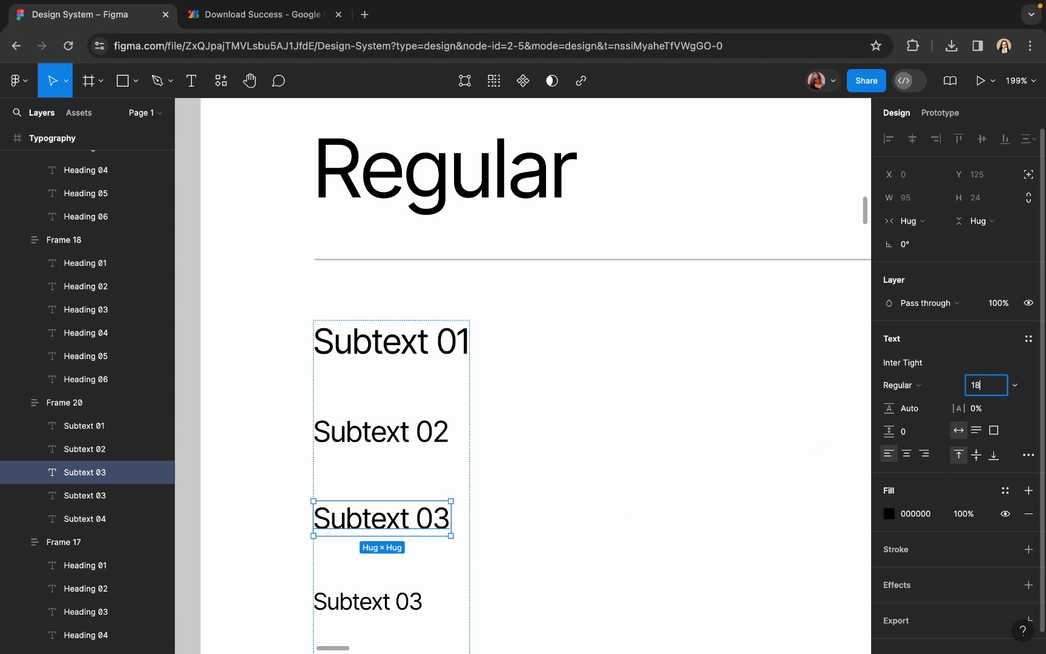
pyautogui.write('18')
pyautogui.press('Return')
# Step: Change the text of the size 16 Subtext 03 to "Subtext 04"
pyautogui.scroll(-3, 794, 437)
pyautogui.doubleClick(422, 478)
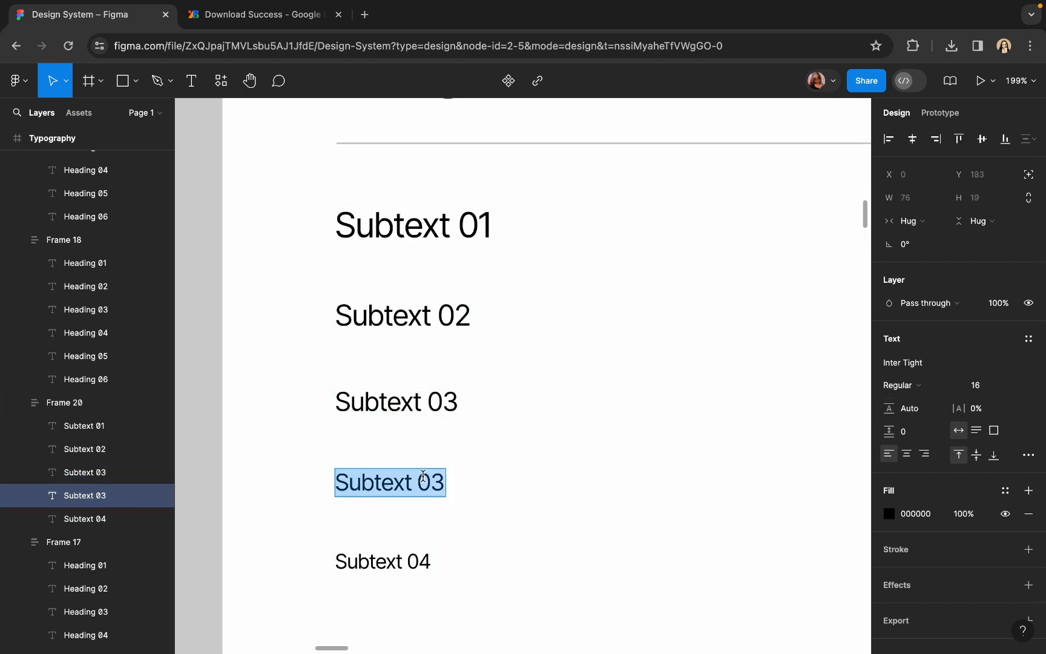
pyautogui.click(443, 479)
pyautogui.press('BackSpace')
pyautogui.write('4')
pyautogui.press('Escape')
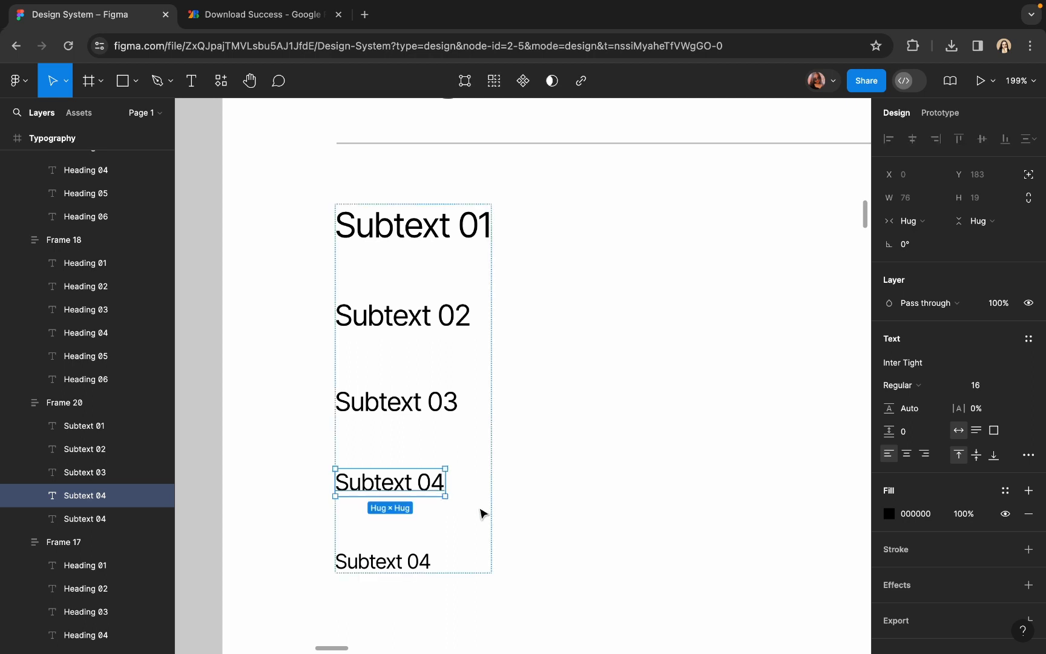
# Step: Change the text of the size 14 Subtext 04 at the end of the column to "Button Text"
pyautogui.click(423, 561)
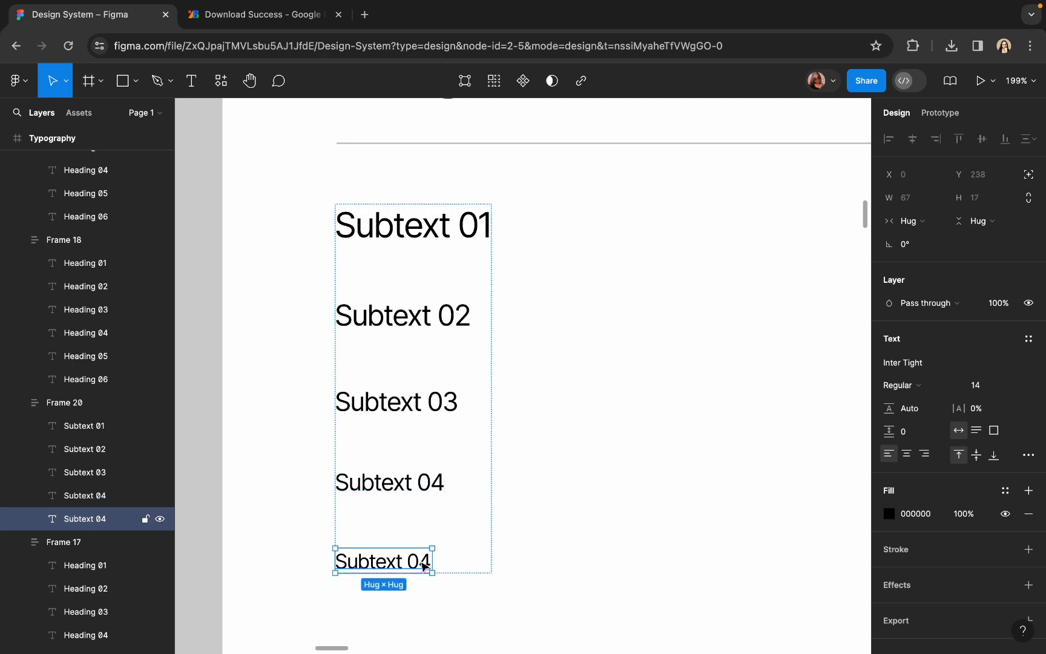
pyautogui.doubleClick(377, 568)
pyautogui.write('BUtt')
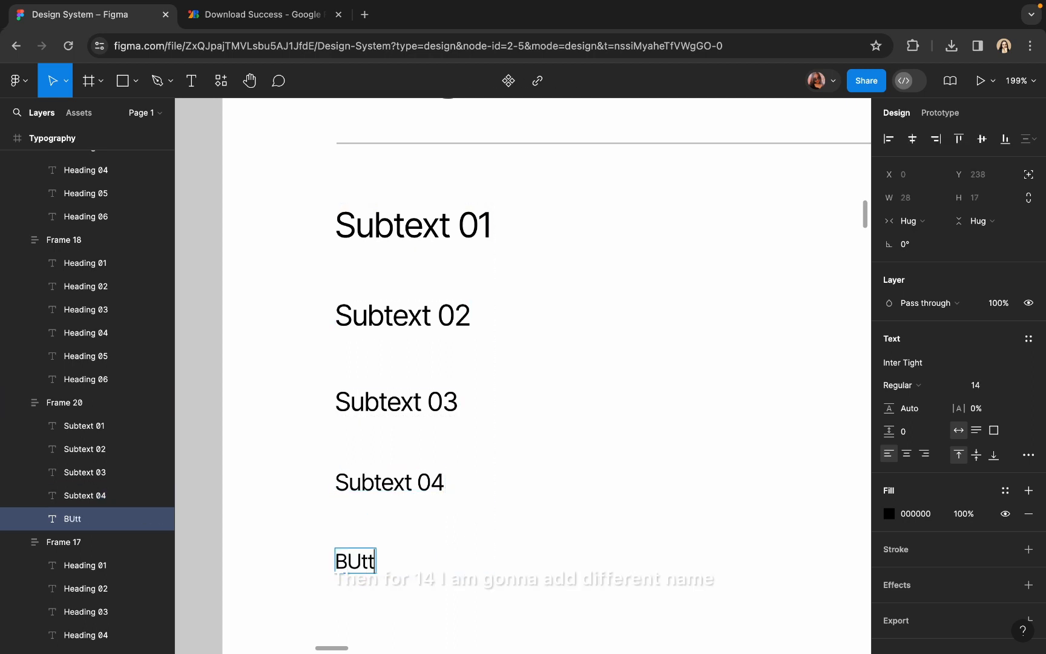
pyautogui.press('BackSpace')
pyautogui.press('BackSpace')
pyautogui.press('BackSpace')
pyautogui.write('utto')
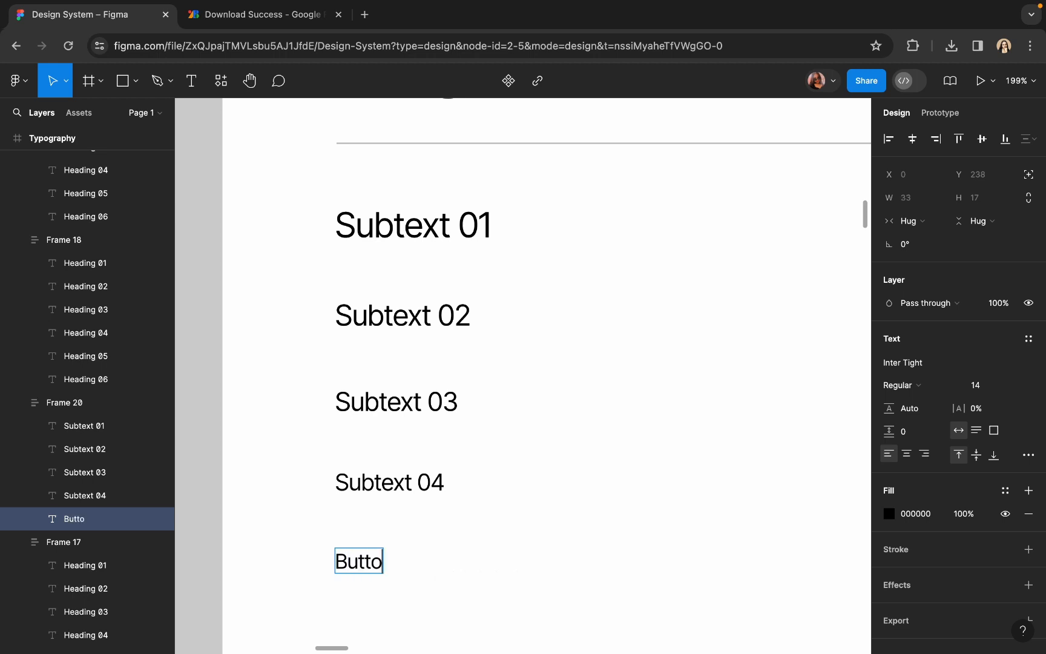
pyautogui.write('n Text')
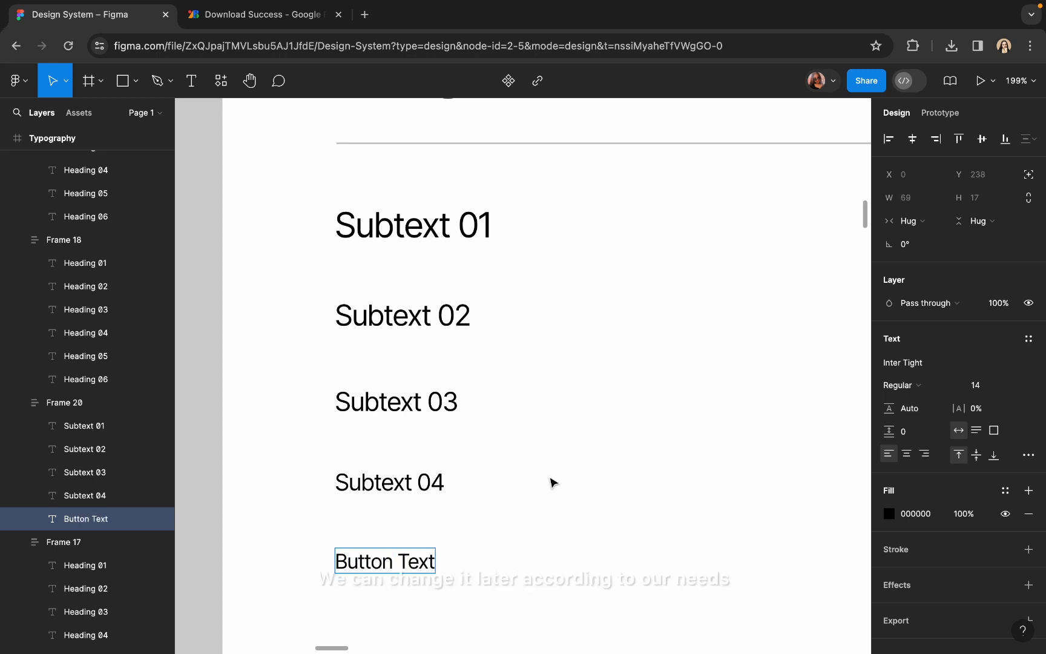
pyautogui.press('Escape')
# Step: Duplicate Button Text, change the copy's text to "Link Text" and set its font size to 12
pyautogui.hotkey('ctrl', 'd')
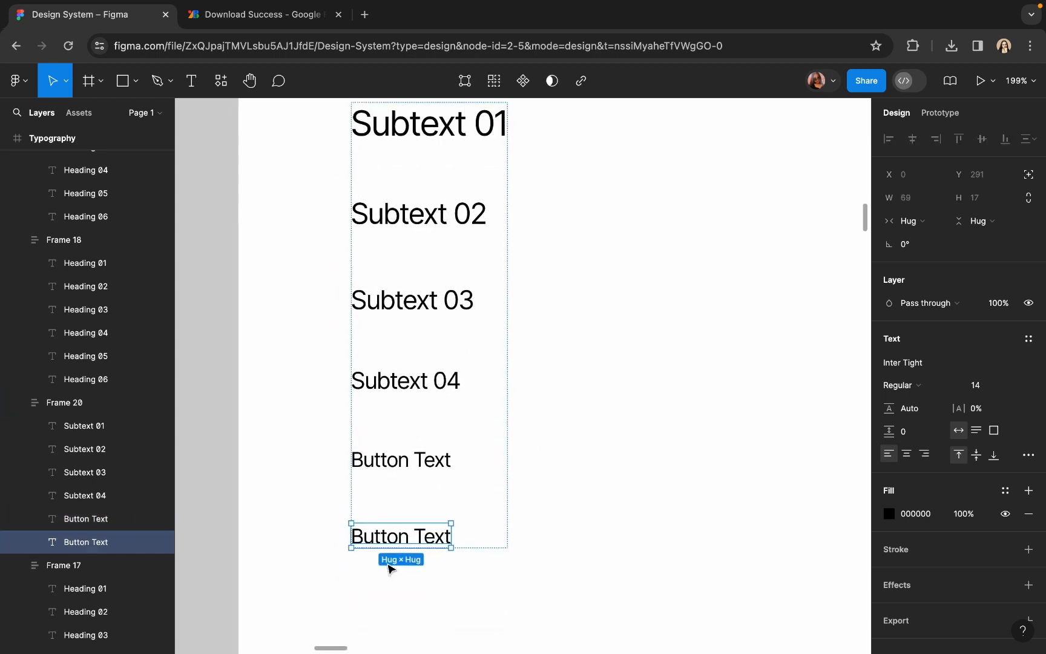
pyautogui.doubleClick(402, 529)
pyautogui.moveTo(414, 529); pyautogui.dragTo(343, 536)
pyautogui.write('Link')
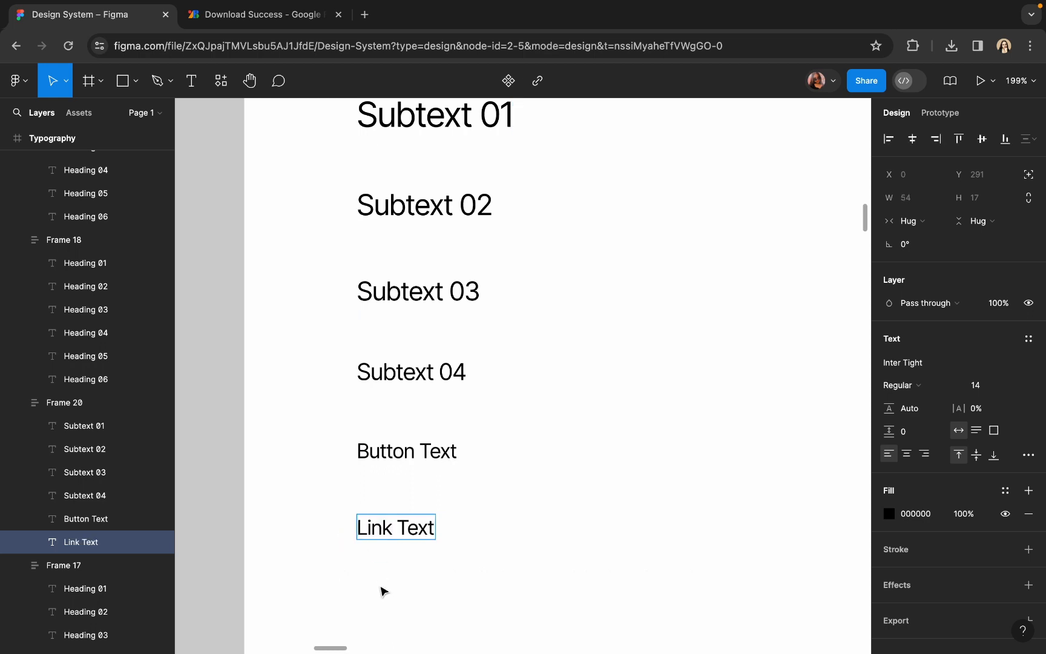
pyautogui.press('Escape')
pyautogui.click(987, 393)
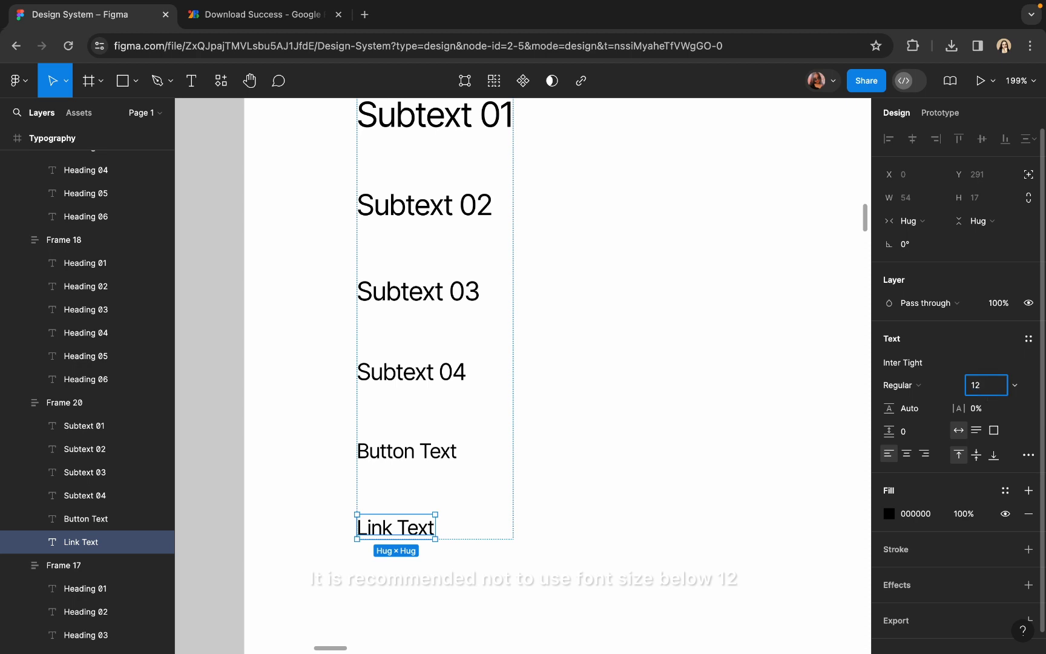
pyautogui.write('12')
pyautogui.press('Return')
pyautogui.click(723, 357)
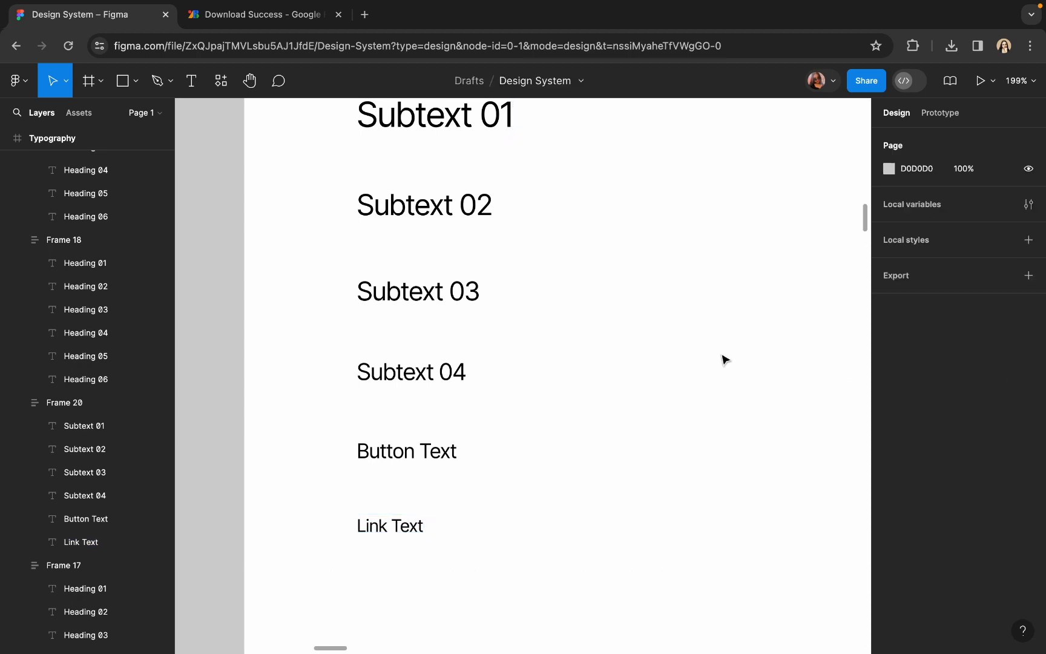
pyautogui.scroll(-5, 724, 359)
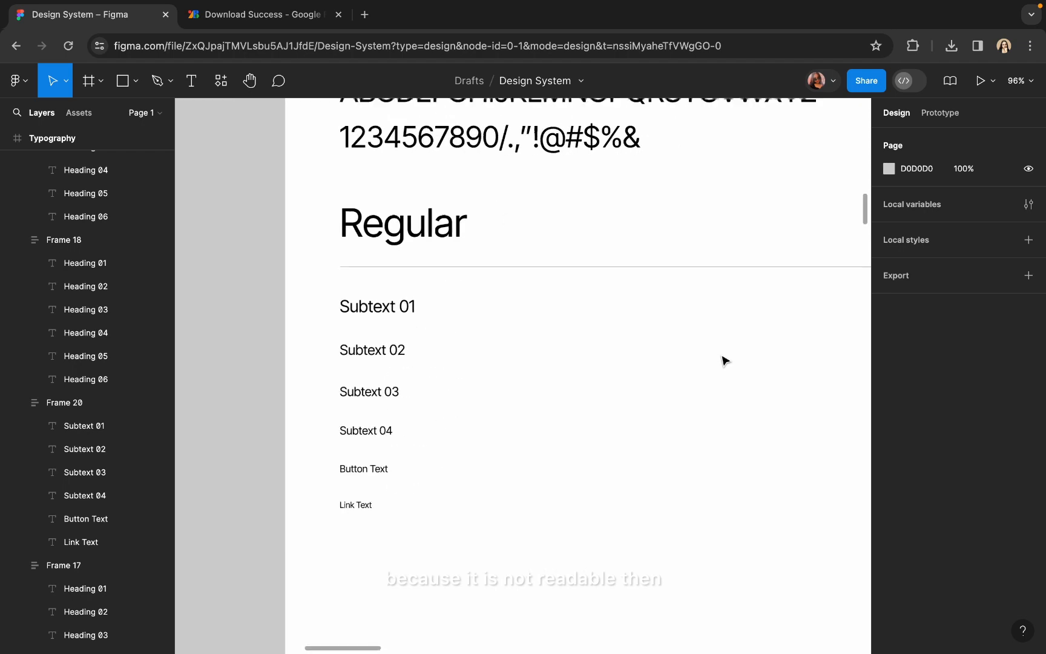
# Step: Duplicate Inter Tight's Regular label and its column of six subtext styles beside the original, at about X 539
pyautogui.scroll(-3, 725, 359)
pyautogui.scroll(6, 444, 439)
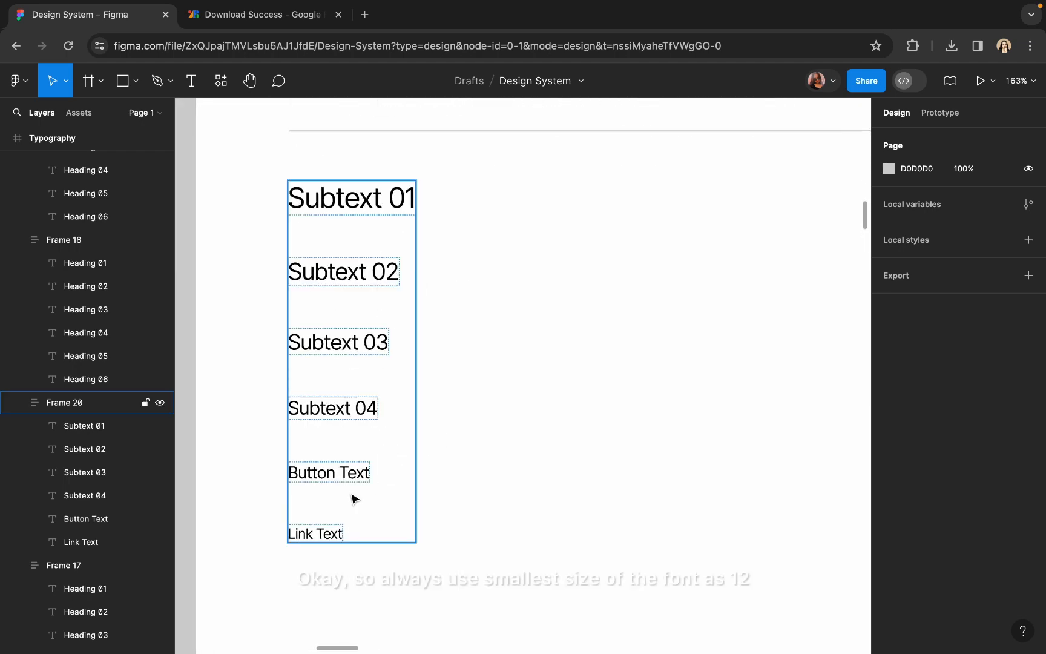
pyautogui.scroll(-3, 351, 499)
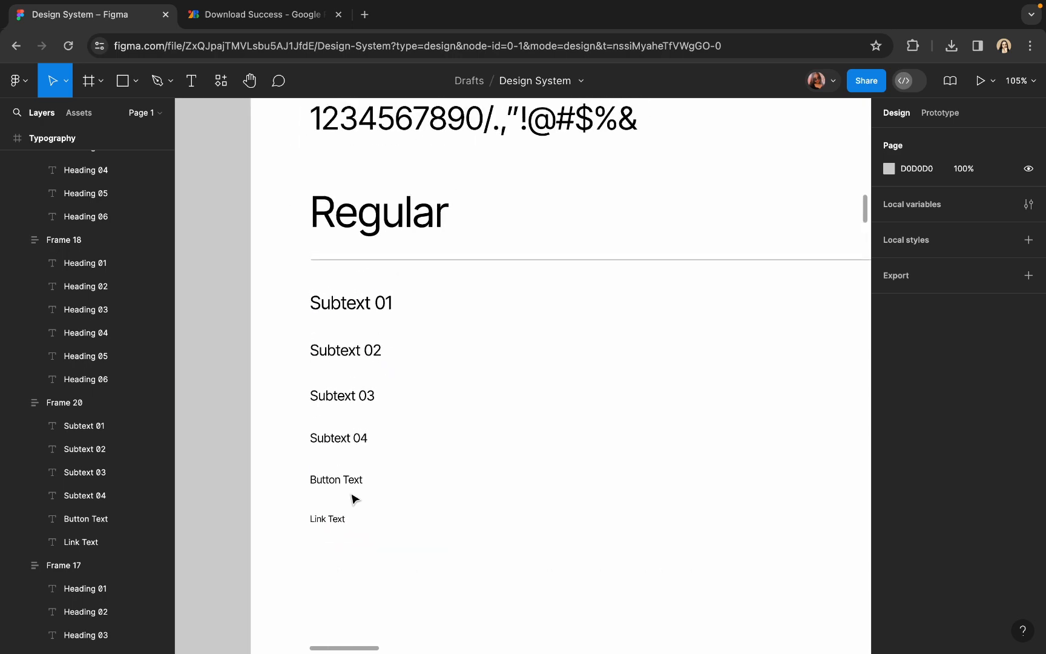
pyautogui.scroll(-5, 381, 305)
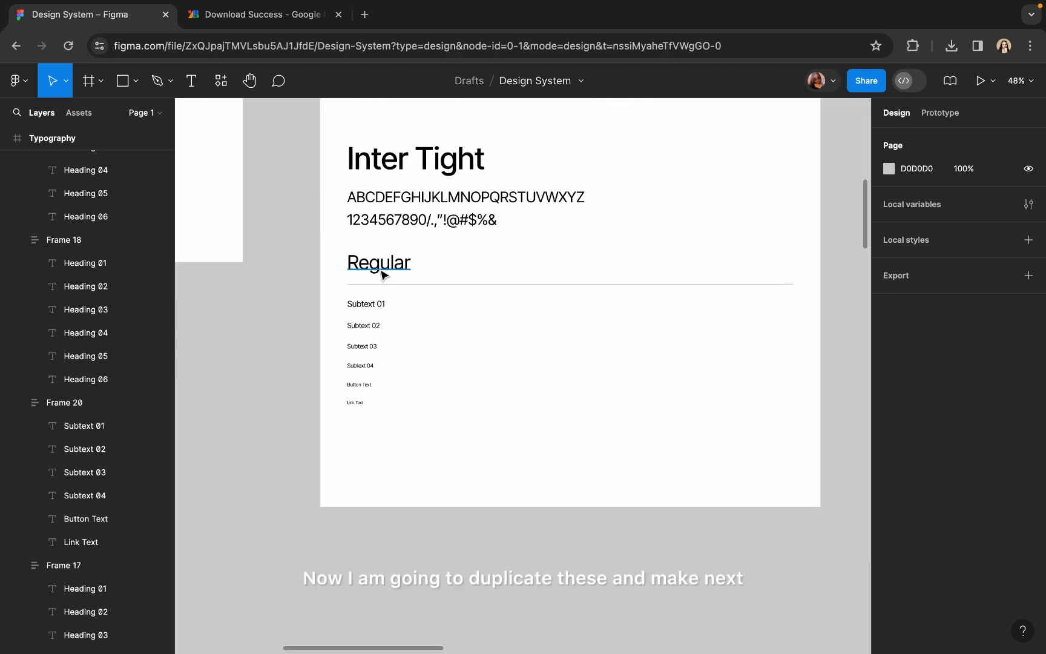
pyautogui.click(380, 269)
pyautogui.keyDown('shift'); pyautogui.click(370, 329); pyautogui.keyUp('shift')
pyautogui.keyDown('alt'); pyautogui.moveTo(369, 329); pyautogui.dragTo(531, 337); pyautogui.keyUp('alt')
# Step: Change the duplicated Regular label's text to "Medium"
pyautogui.doubleClick(539, 266)
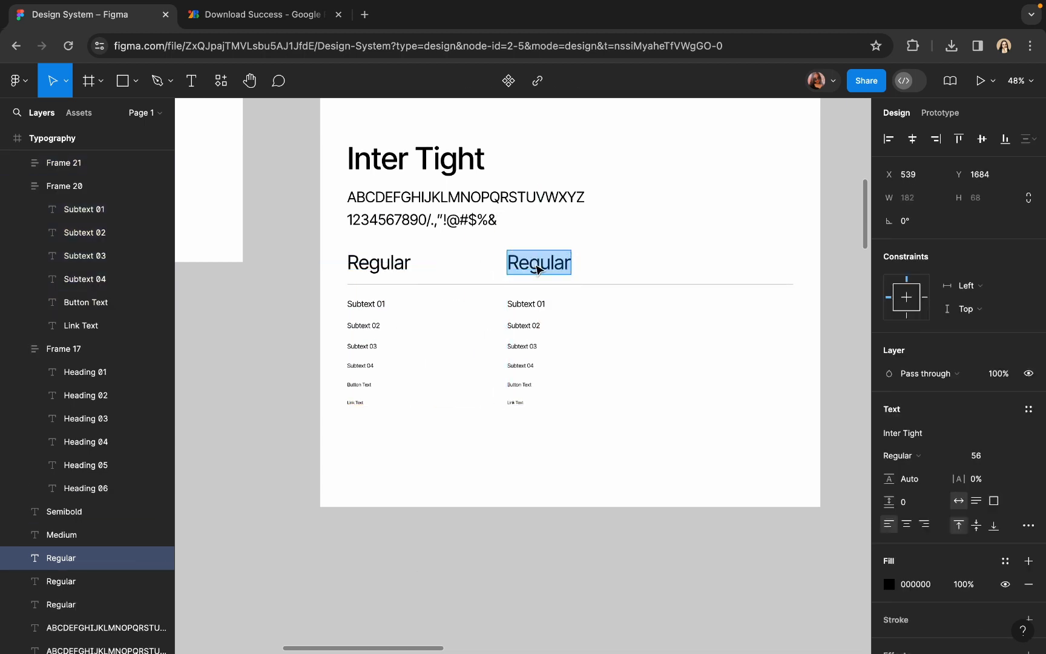
pyautogui.write('Medi')
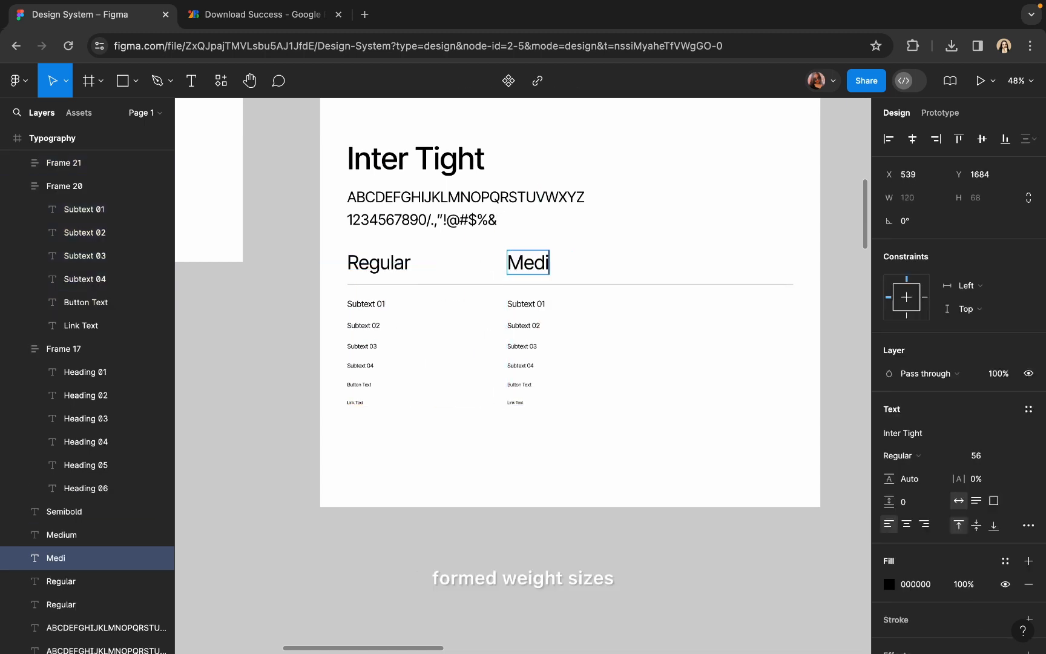
pyautogui.write('um')
pyautogui.press('Escape')
# Step: Set the font weight of all six texts under Inter Tight's Medium label, Subtext 01 through Link Text, to Medium
pyautogui.scroll(5, 513, 310)
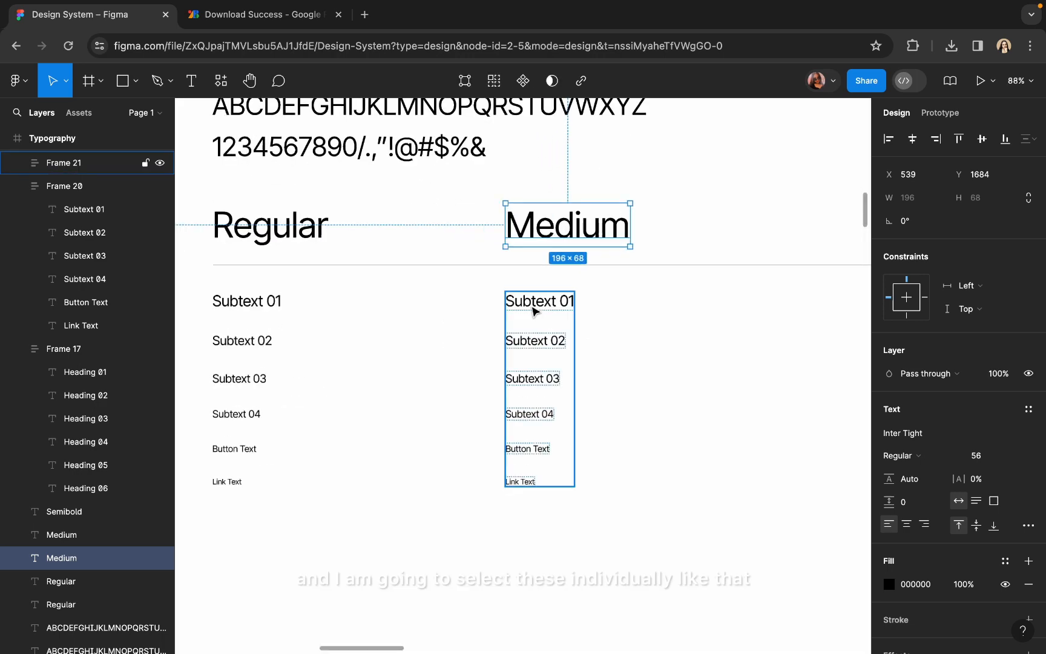
pyautogui.doubleClick(534, 306)
pyautogui.keyDown('shift'); pyautogui.click(535, 342); pyautogui.keyUp('shift')
pyautogui.keyDown('shift'); pyautogui.click(531, 379); pyautogui.keyUp('shift')
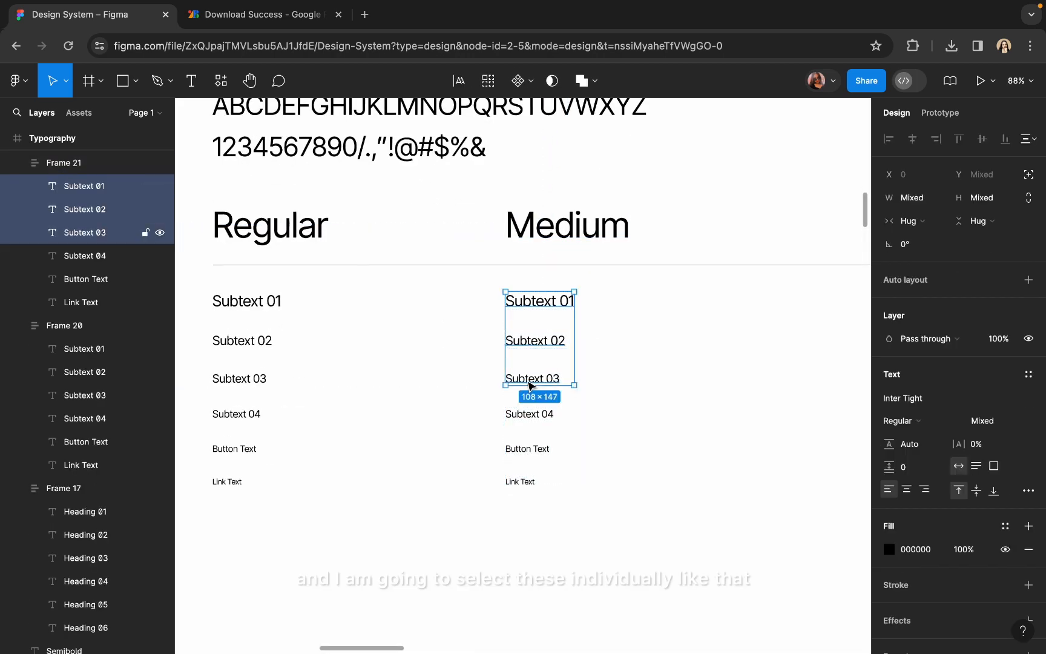
pyautogui.keyDown('shift'); pyautogui.click(528, 416); pyautogui.keyUp('shift')
pyautogui.keyDown('shift'); pyautogui.click(528, 449); pyautogui.keyUp('shift')
pyautogui.keyDown('shift'); pyautogui.click(521, 482); pyautogui.keyUp('shift')
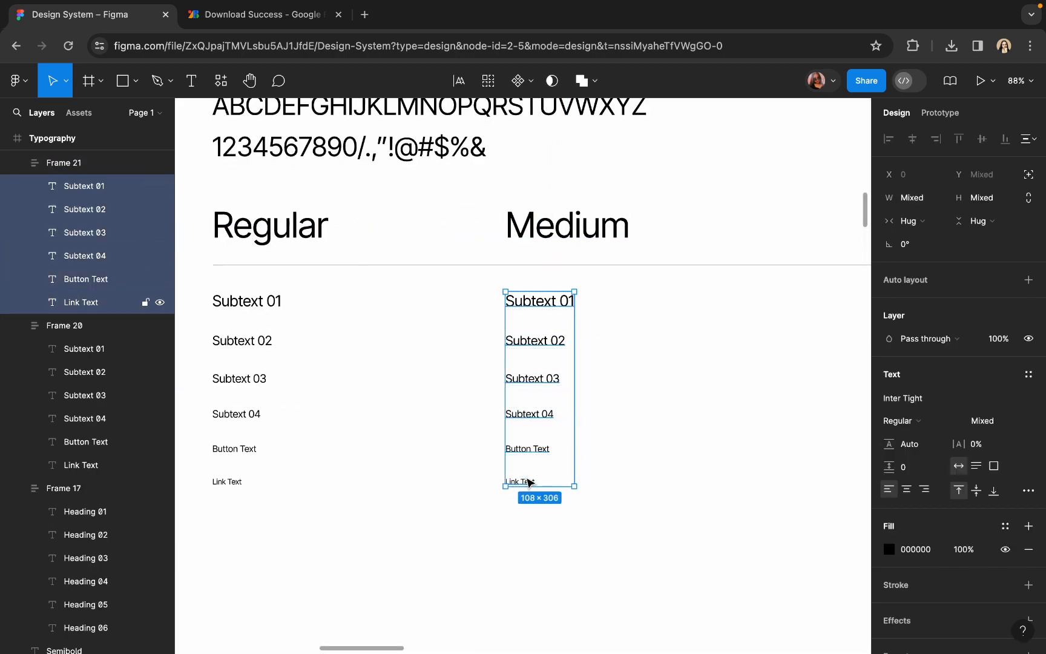
pyautogui.click(912, 422)
pyautogui.click(911, 437)
pyautogui.click(679, 455)
# Step: Duplicate the Inter Tight Medium label and its text column as a third column at about X 975
pyautogui.scroll(-5, 672, 451)
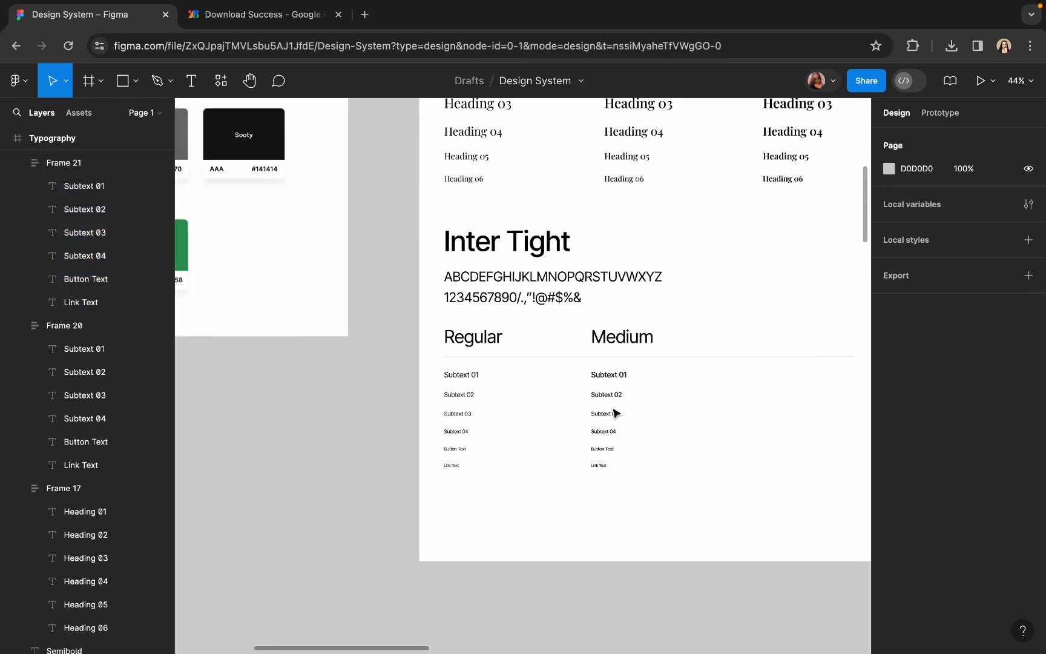
pyautogui.click(616, 414)
pyautogui.keyDown('shift'); pyautogui.click(623, 344); pyautogui.keyUp('shift')
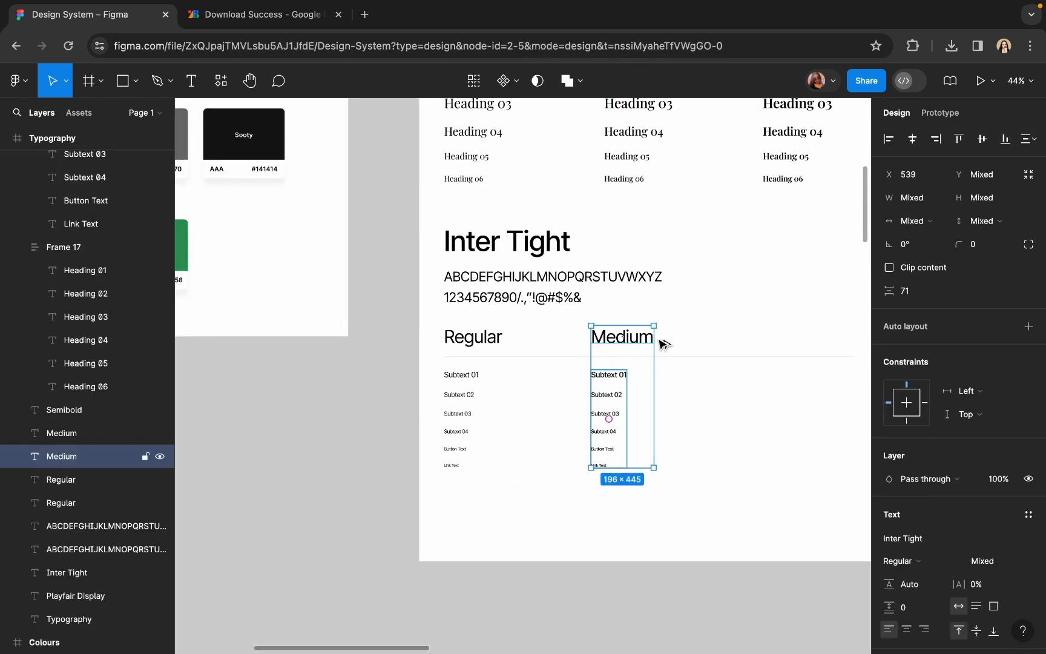
pyautogui.moveTo(620, 342); pyautogui.dragTo(757, 353)
pyautogui.scroll(1, 754, 352)
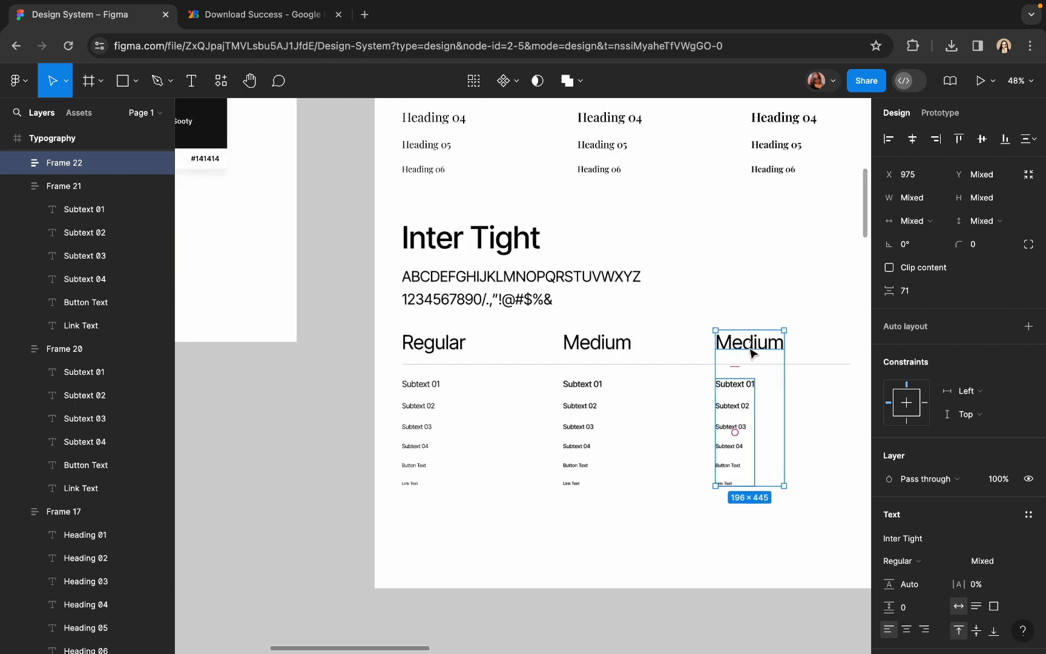
# Step: Change the third Inter Tight column's label text to "Semibold"
pyautogui.doubleClick(751, 343)
pyautogui.write('D')
pyautogui.press('BackSpace')
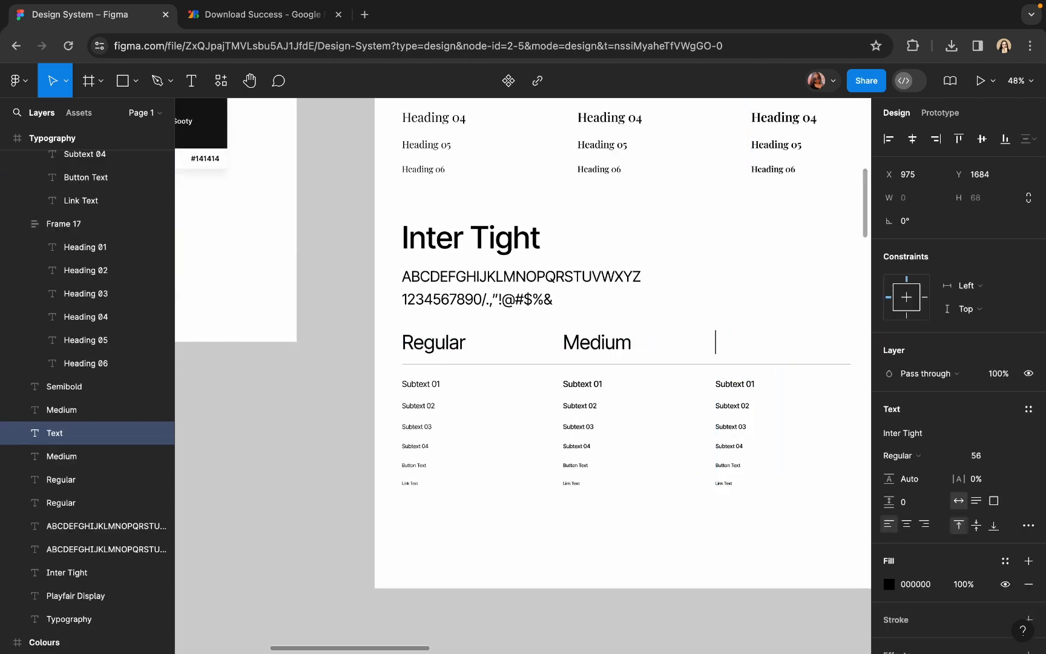
pyautogui.write('Semib')
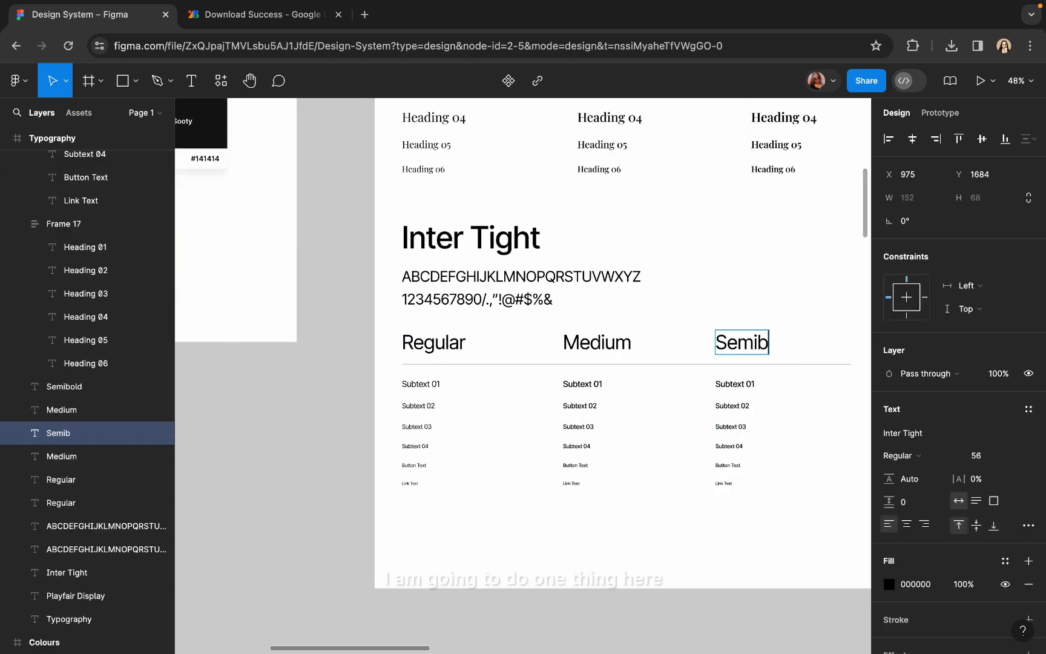
pyautogui.write('o;d')
pyautogui.press('Escape')
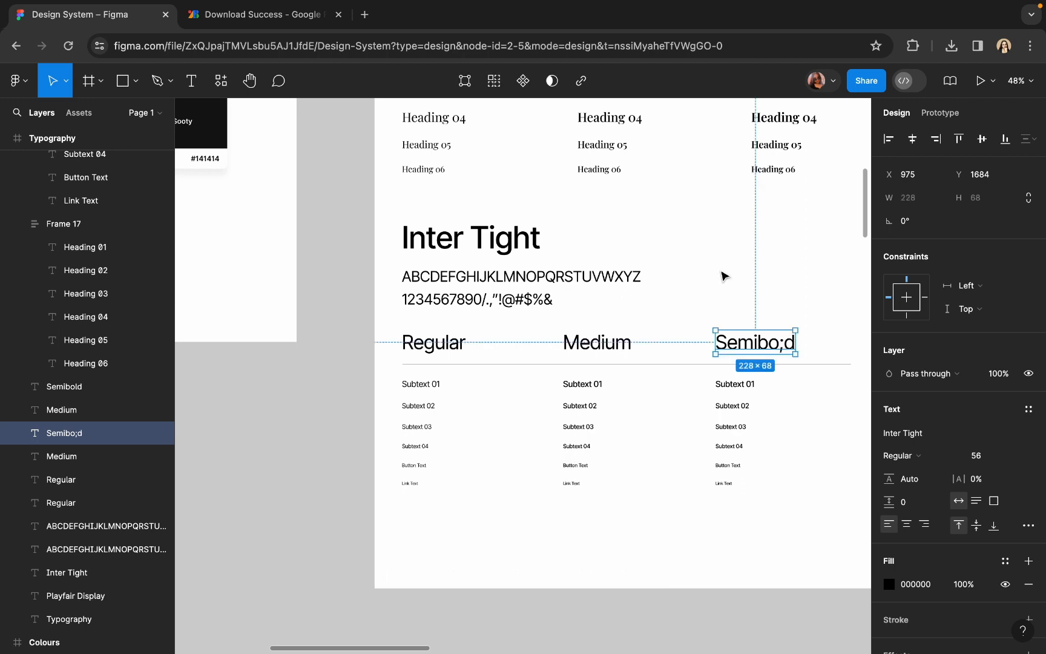
pyautogui.press('Return')
pyautogui.press('Right')
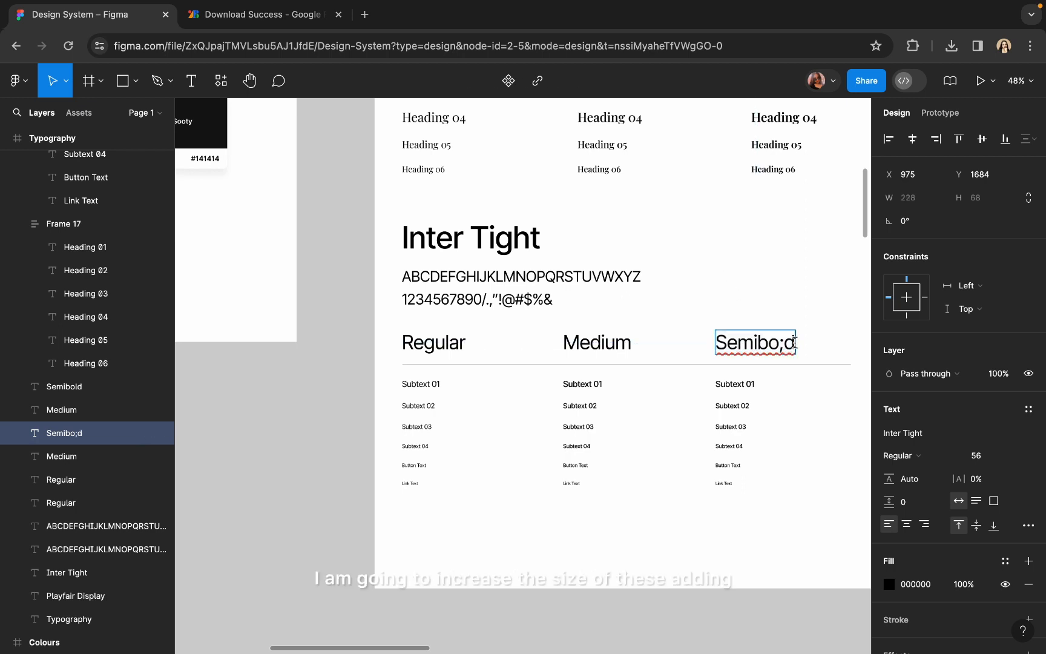
pyautogui.press('BackSpace')
pyautogui.press('BackSpace')
pyautogui.write('ld')
pyautogui.press('Escape')
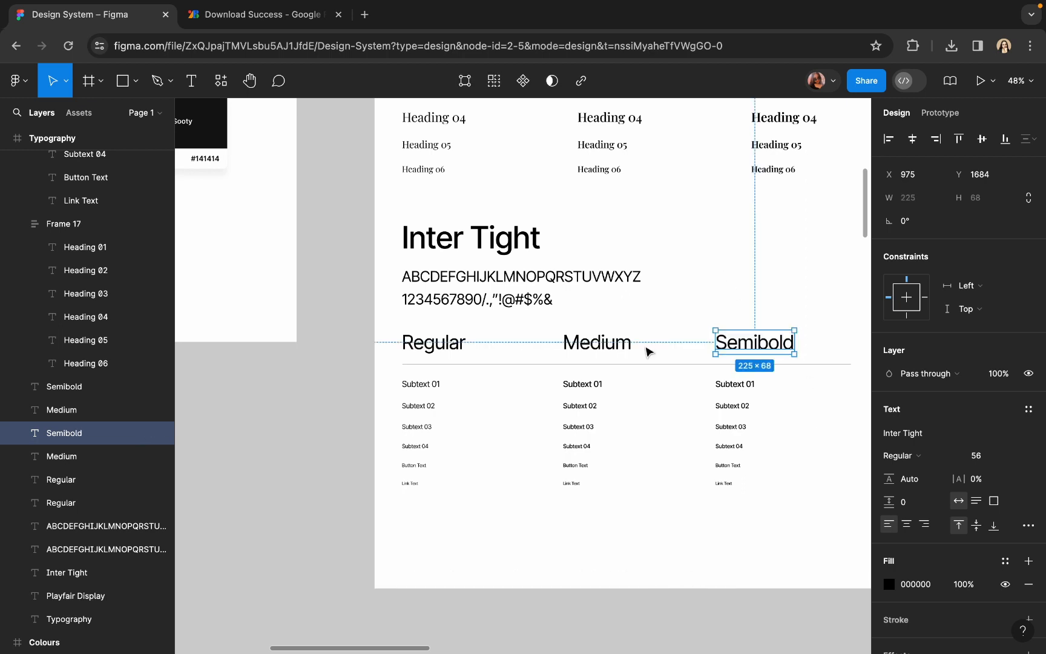
# Step: Set the font weight of Inter Tight's Semibold label to SemiBold and of its Medium label to Medium
pyautogui.click(921, 454)
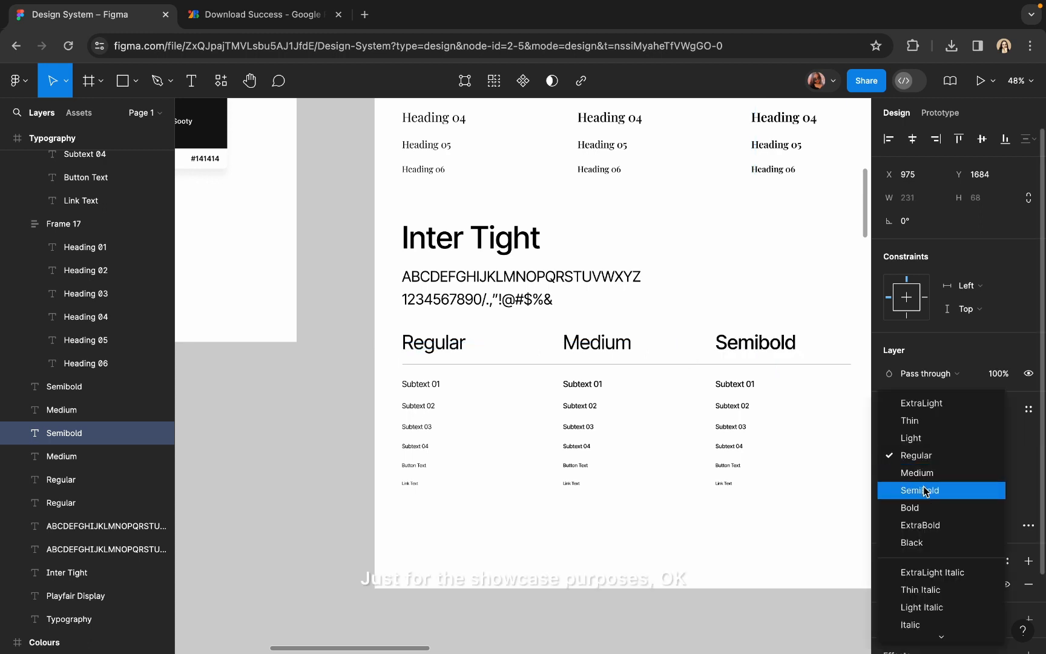
pyautogui.click(927, 489)
pyautogui.click(609, 352)
pyautogui.click(911, 456)
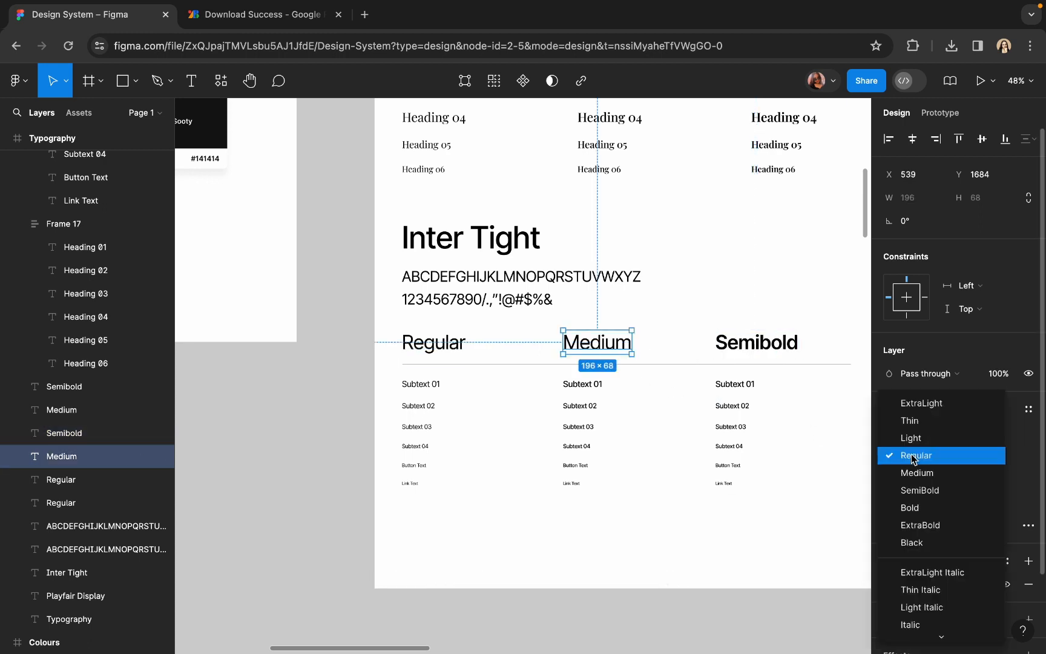
pyautogui.click(912, 470)
# Step: Set the font size of the Regular, Medium and Semibold labels under Inter Tight to 67
pyautogui.click(444, 343)
pyautogui.keyDown('shift'); pyautogui.click(608, 344); pyautogui.keyUp('shift')
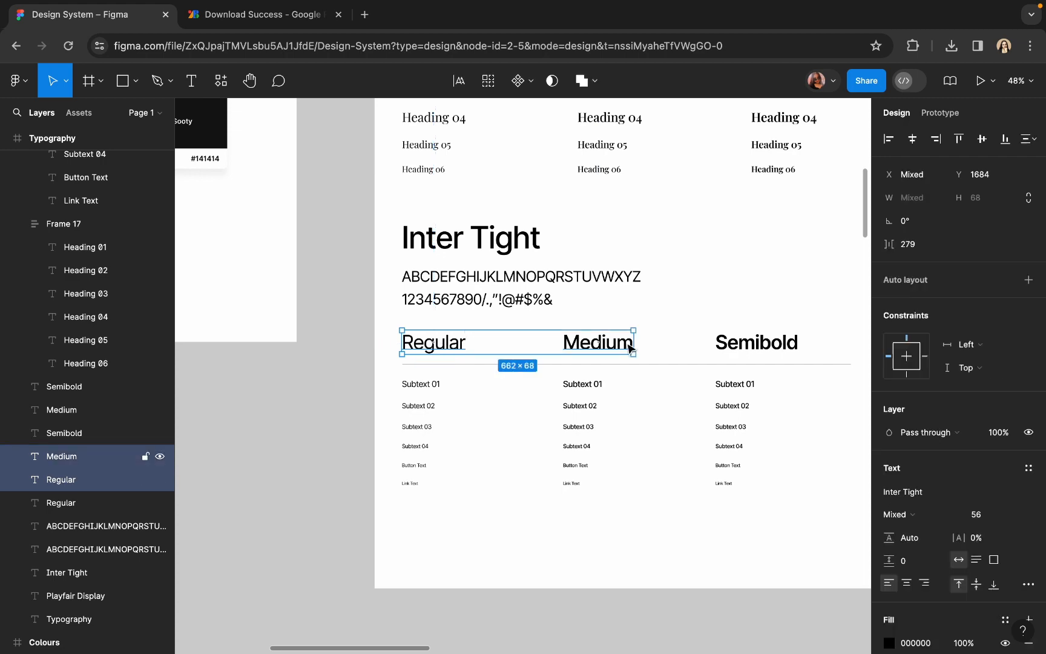
pyautogui.keyDown('shift'); pyautogui.click(752, 346); pyautogui.keyUp('shift')
pyautogui.click(984, 493)
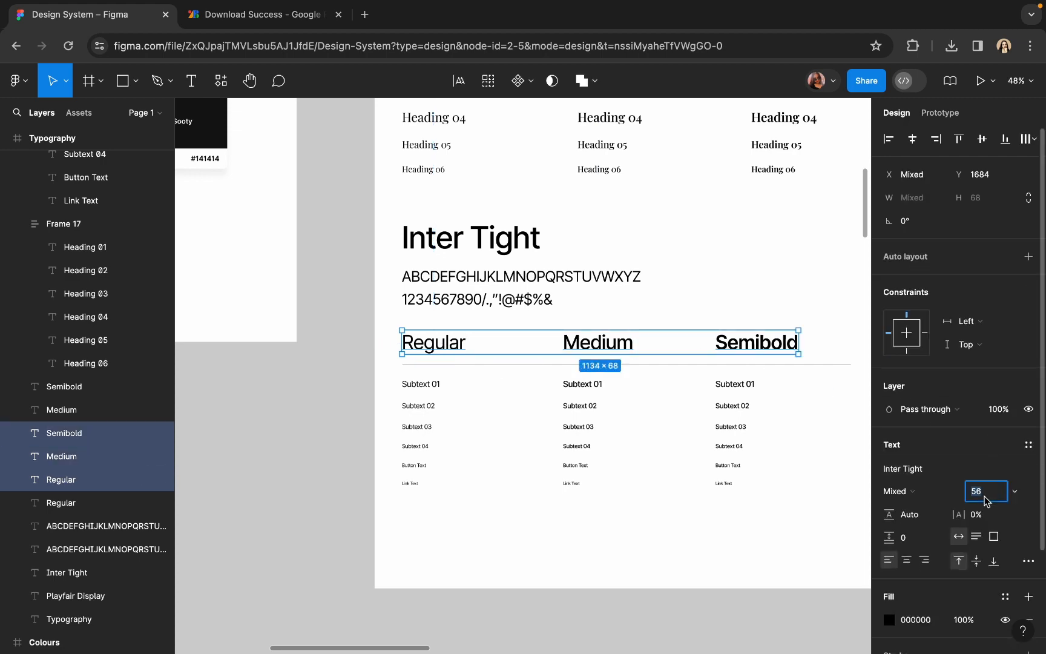
pyautogui.write('67')
pyautogui.press('Return')
pyautogui.click(717, 285)
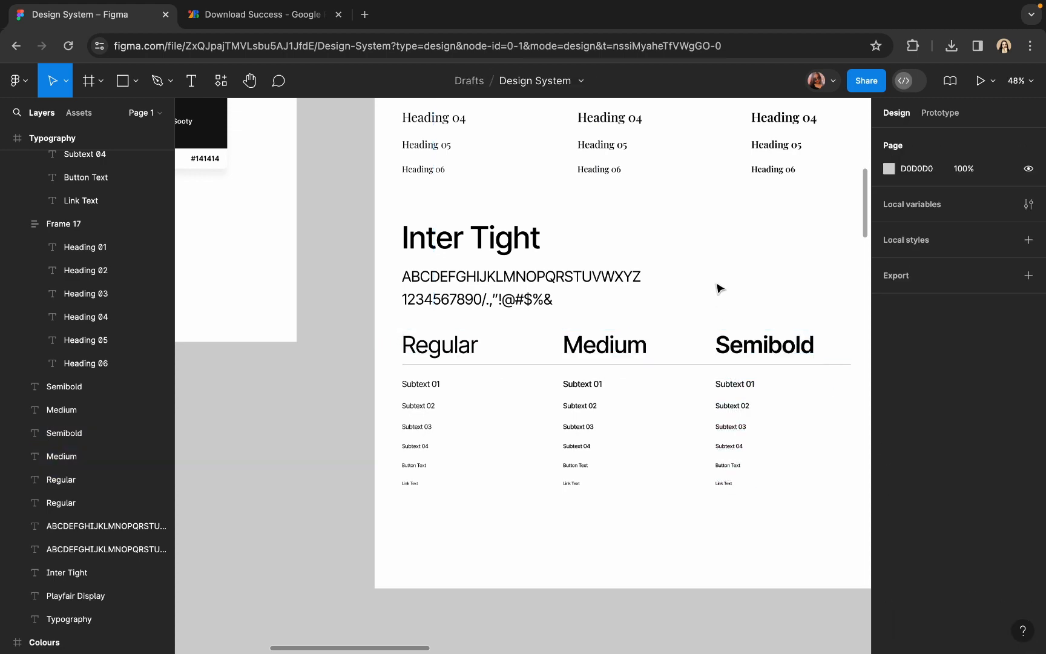
# Step: Move the Inter Tight Medium label together with its text column to the right, to about X 600
pyautogui.hscroll(1, 717, 285)
pyautogui.click(519, 329)
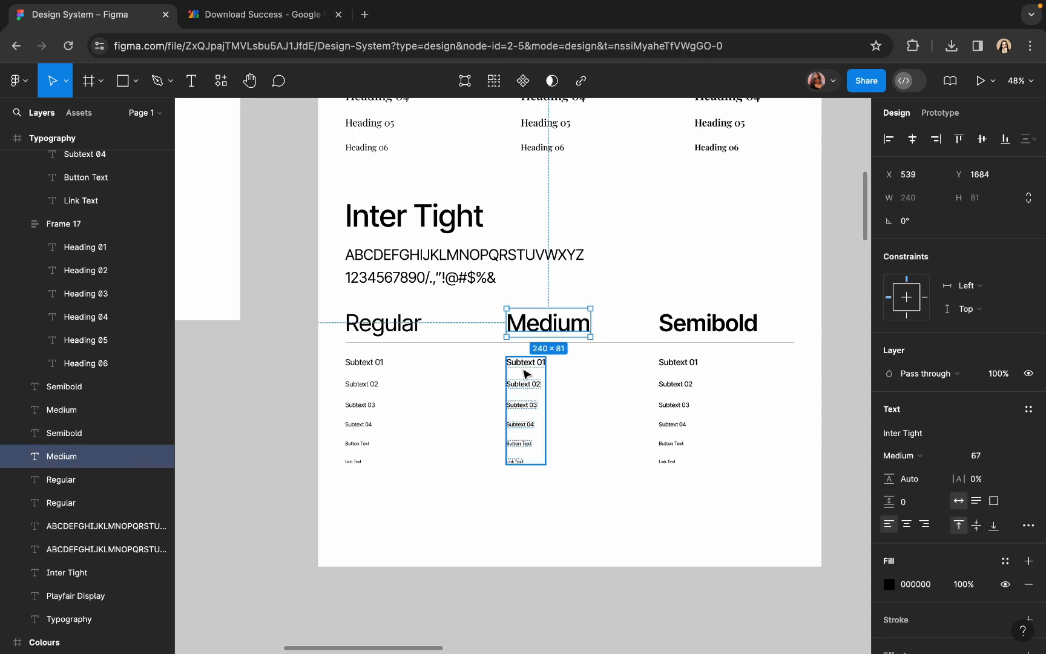
pyautogui.keyDown('shift'); pyautogui.click(527, 373); pyautogui.keyUp('shift')
pyautogui.moveTo(527, 373); pyautogui.dragTo(549, 372)
pyautogui.click(721, 254)
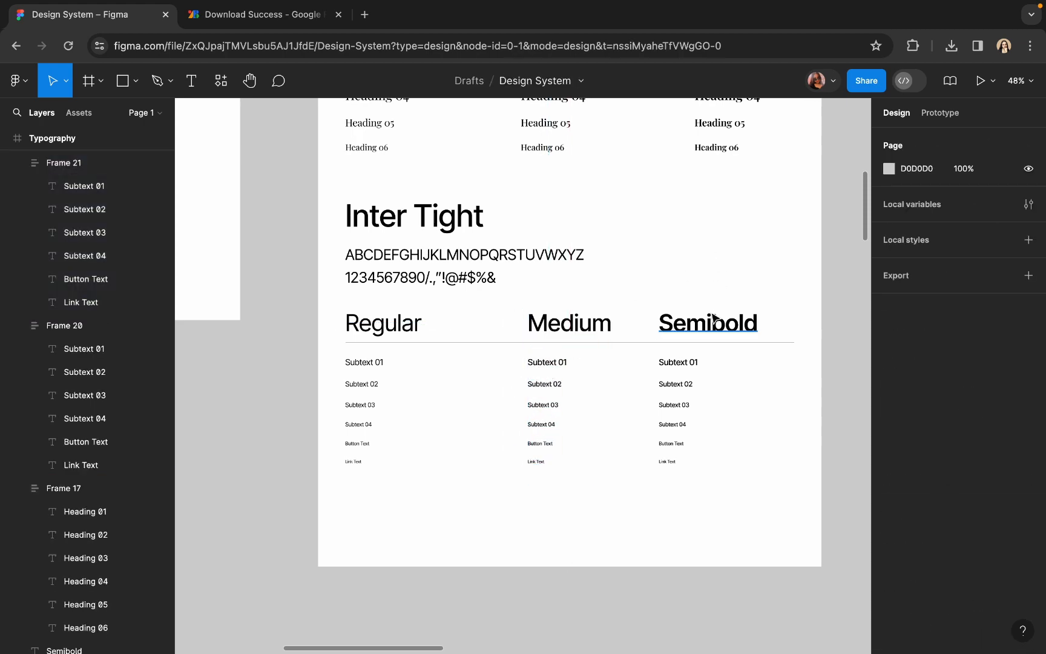
# Step: Move the Inter Tight Semibold label and its text column to X 1077, ending flush with the divider line
pyautogui.click(715, 319)
pyautogui.keyDown('shift'); pyautogui.click(679, 395); pyautogui.keyUp('shift')
pyautogui.moveTo(680, 393); pyautogui.dragTo(712, 394)
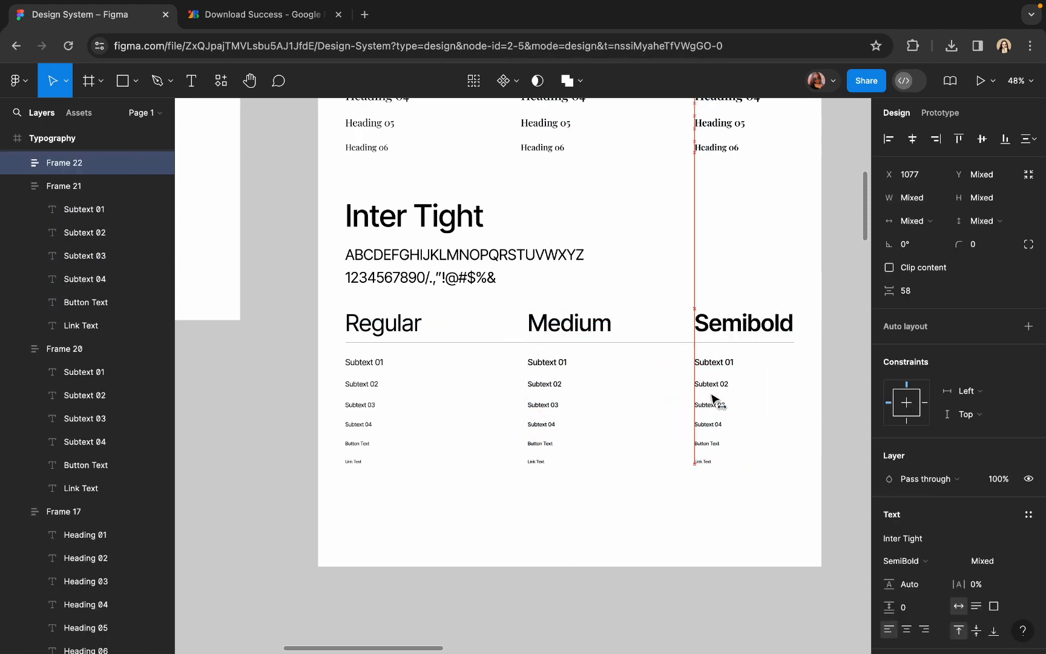
# Step: Set the font weight of all six texts under Inter Tight's Semibold label, Subtext 01 through Link Text, to SemiBold
pyautogui.click(717, 364)
pyautogui.scroll(3, 715, 359)
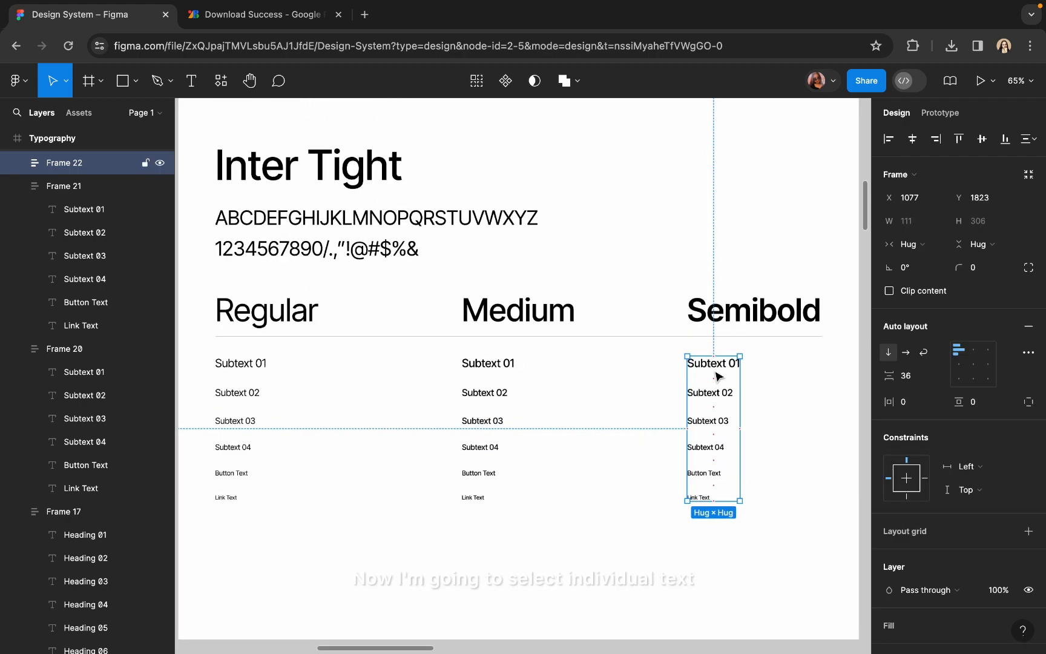
pyautogui.doubleClick(714, 365)
pyautogui.keyDown('shift'); pyautogui.click(717, 393); pyautogui.keyUp('shift')
pyautogui.keyDown('shift'); pyautogui.click(707, 420); pyautogui.keyUp('shift')
pyautogui.keyDown('shift'); pyautogui.click(705, 447); pyautogui.keyUp('shift')
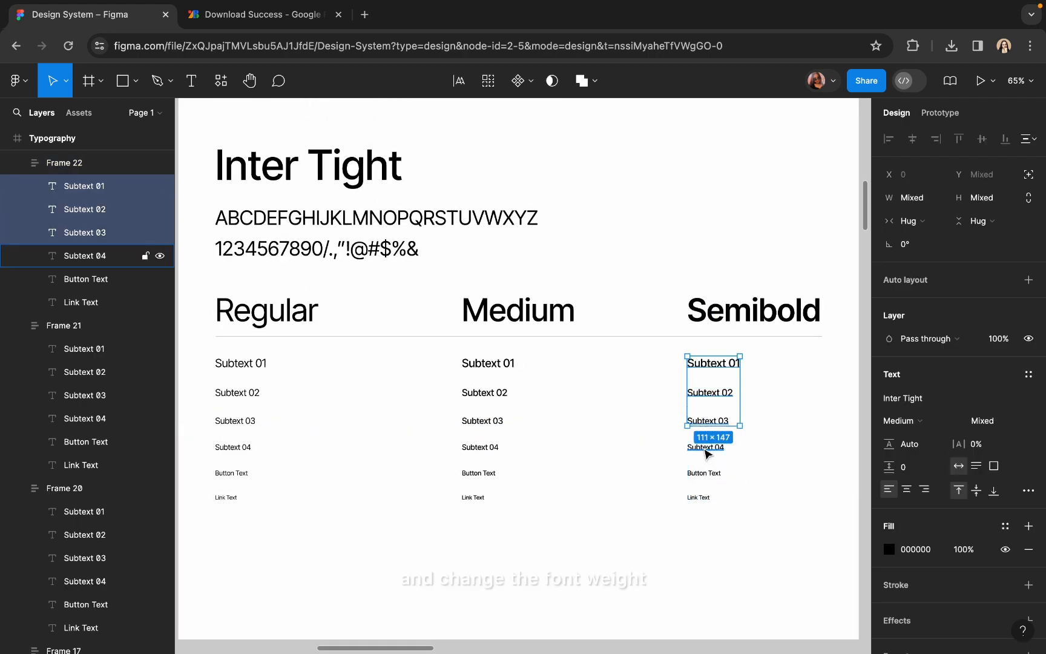
pyautogui.keyDown('shift'); pyautogui.click(705, 474); pyautogui.keyUp('shift')
pyautogui.keyDown('shift'); pyautogui.click(699, 497); pyautogui.keyUp('shift')
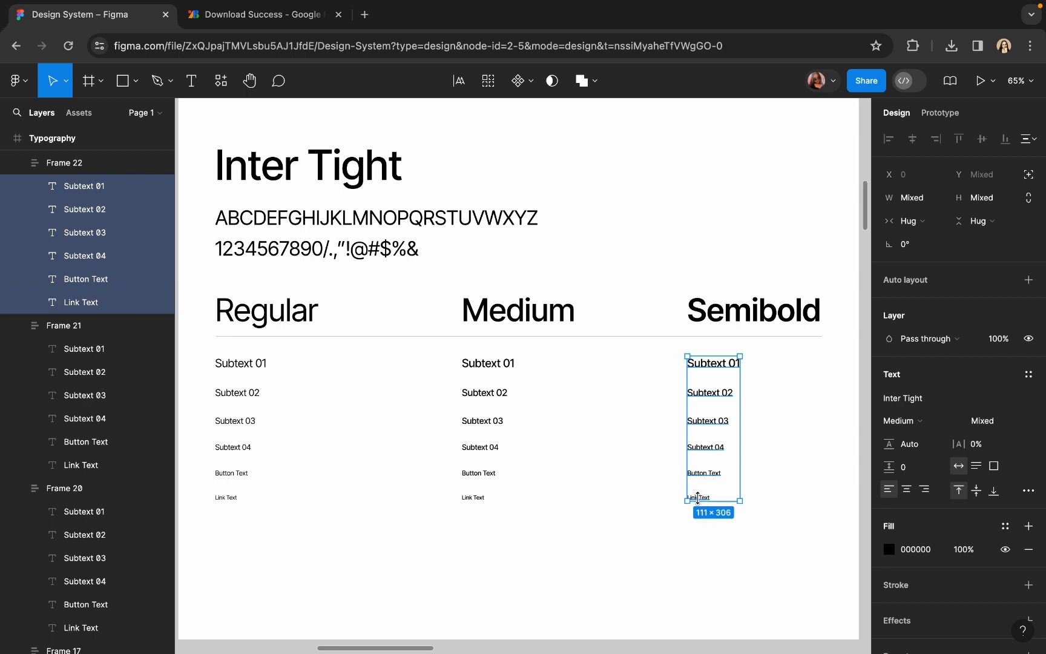
pyautogui.click(902, 420)
pyautogui.click(901, 435)
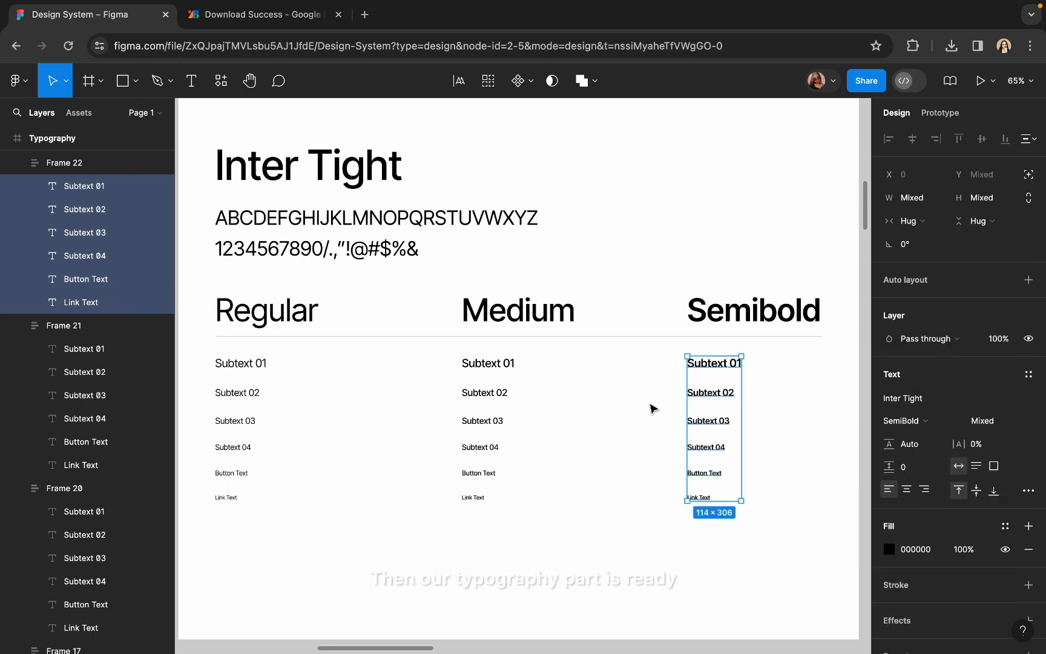
pyautogui.click(549, 352)
pyautogui.click(524, 321)
pyautogui.keyDown('shift'); pyautogui.click(501, 380); pyautogui.keyUp('shift')
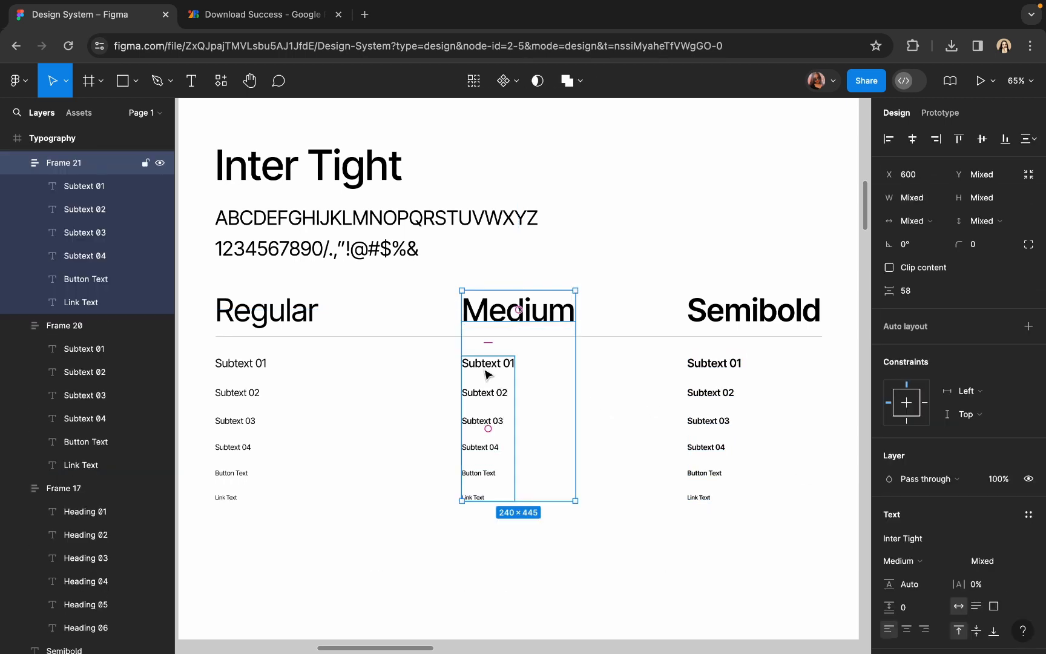
pyautogui.moveTo(487, 374); pyautogui.dragTo(485, 369)
pyautogui.click(674, 251)
# Step: Move the Inter Tight weight labels, divider line and three text columns together slightly down, away from the character sample
pyautogui.scroll(-8, 670, 248)
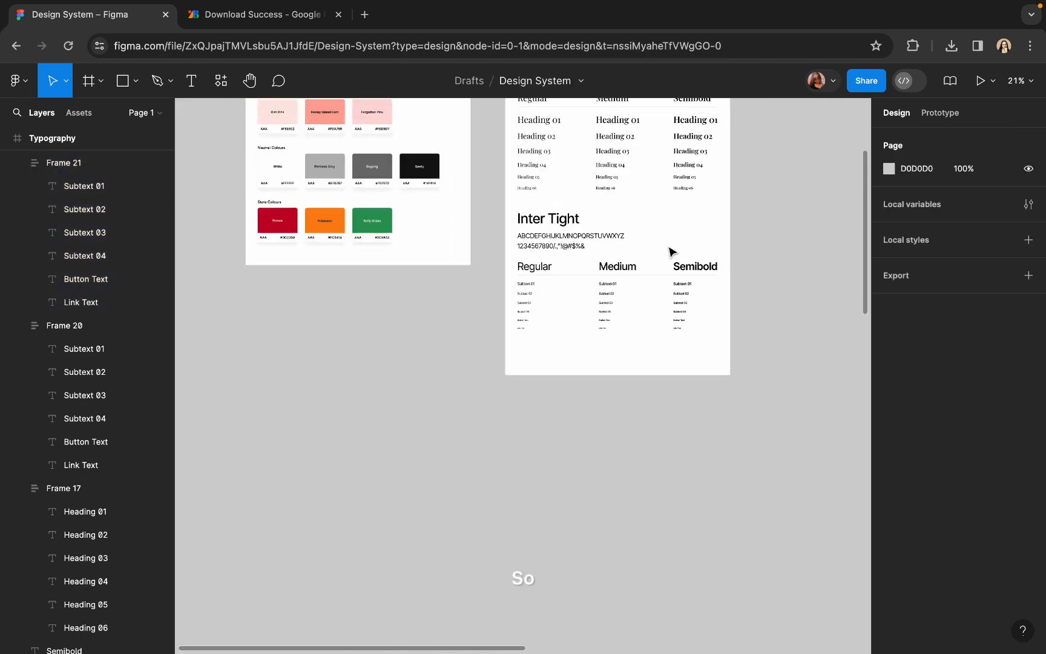
pyautogui.scroll(3, 670, 248)
pyautogui.scroll(3, 545, 518)
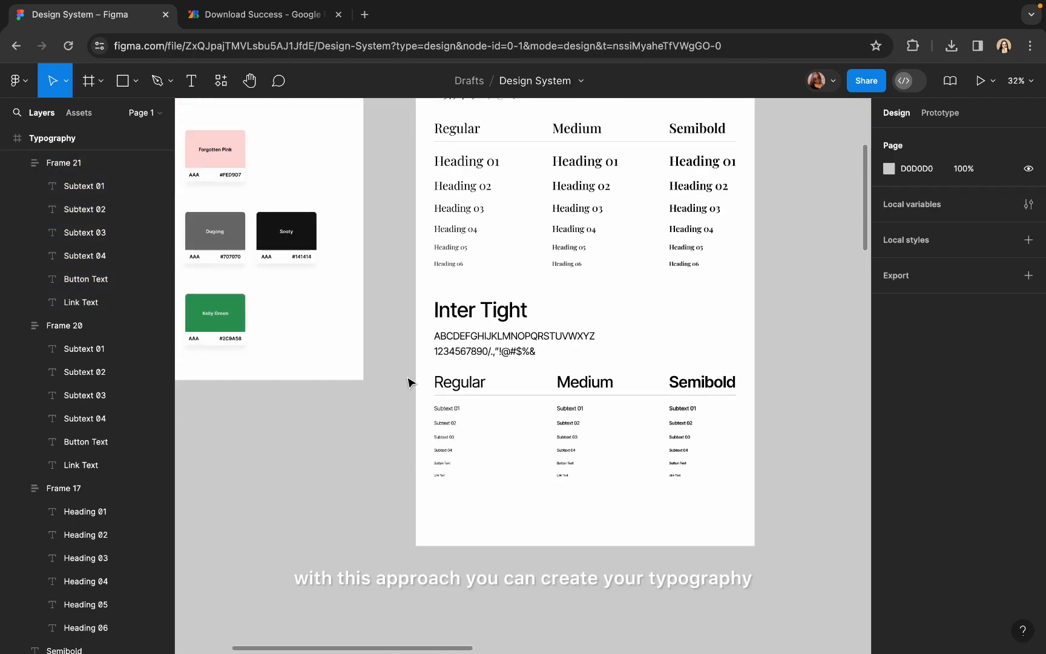
pyautogui.moveTo(410, 371); pyautogui.dragTo(746, 502)
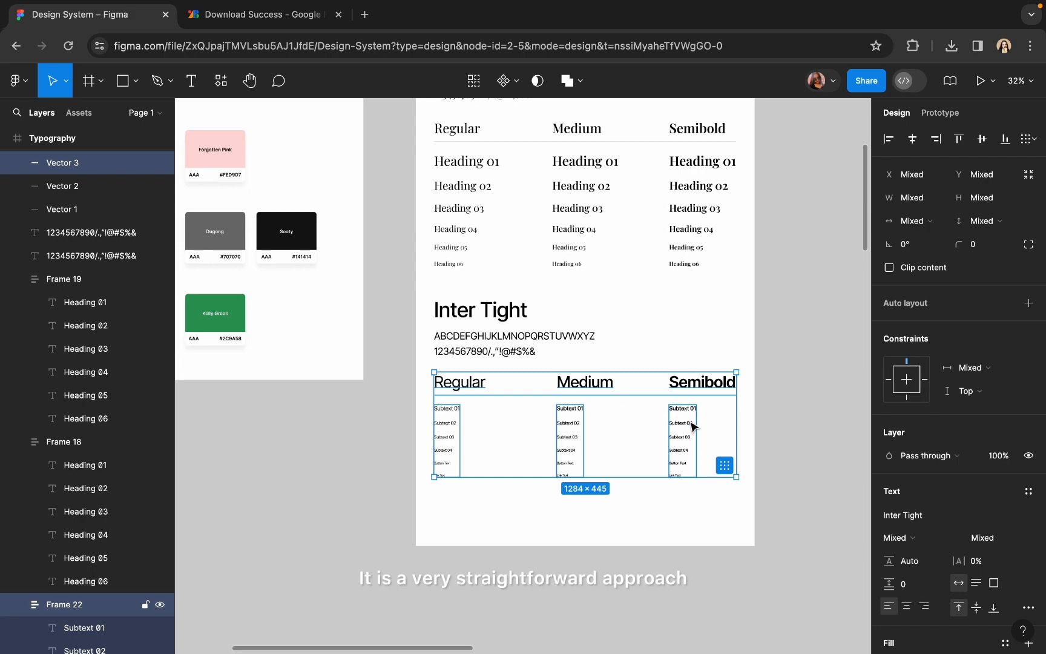
pyautogui.moveTo(692, 425); pyautogui.dragTo(694, 429)
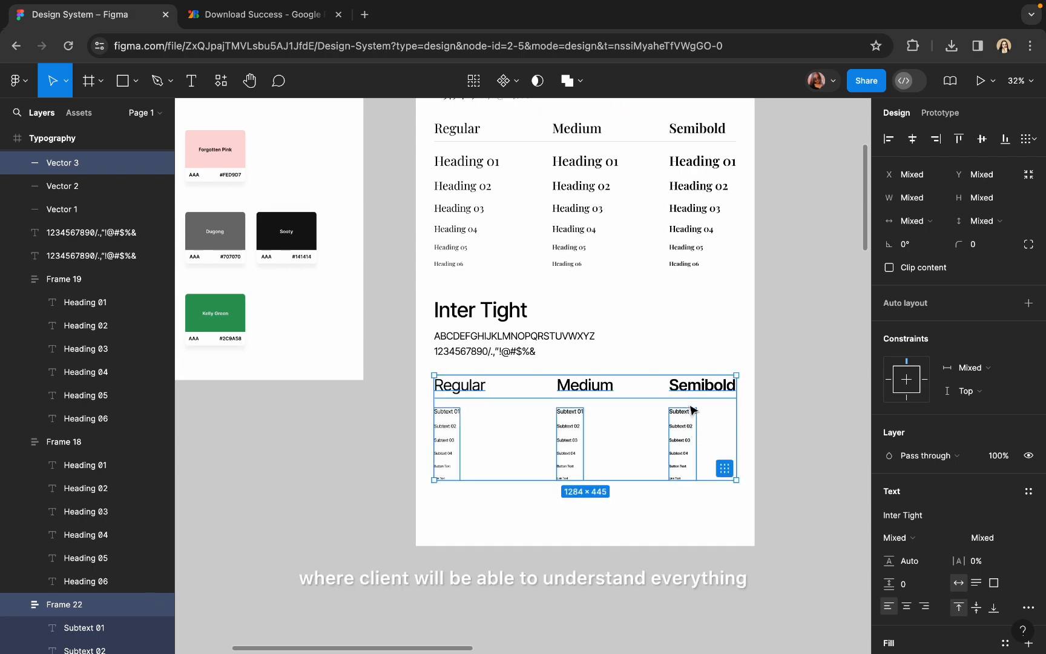
pyautogui.click(679, 337)
# Step: Shorten the Typography frame from its lower edge to a height of about 2289
pyautogui.scroll(-5, 679, 336)
pyautogui.click(523, 185)
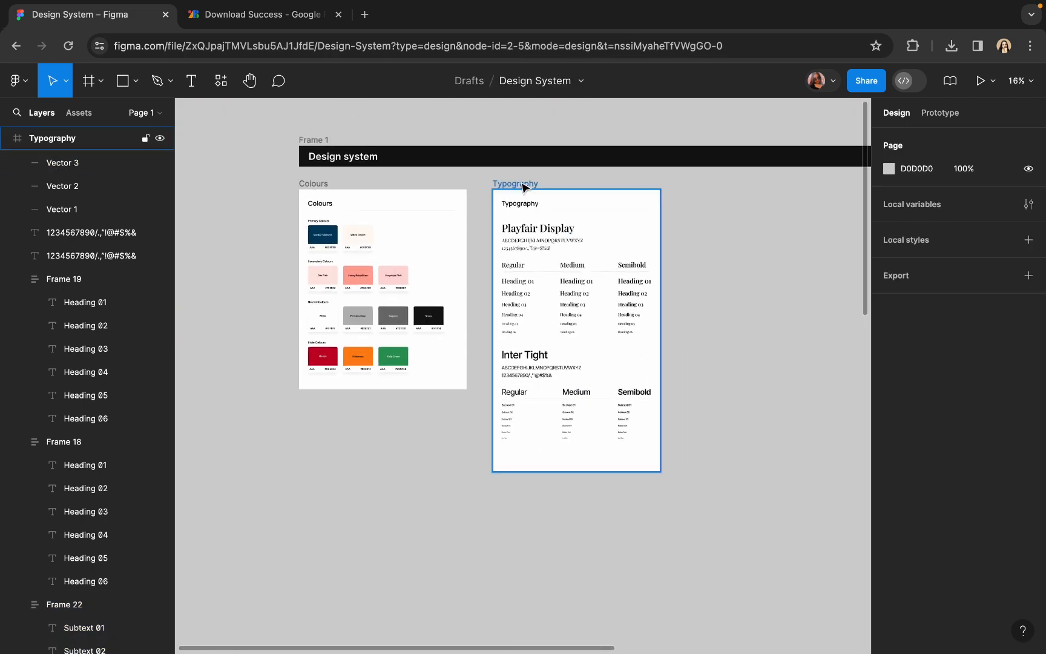
pyautogui.scroll(5, 562, 507)
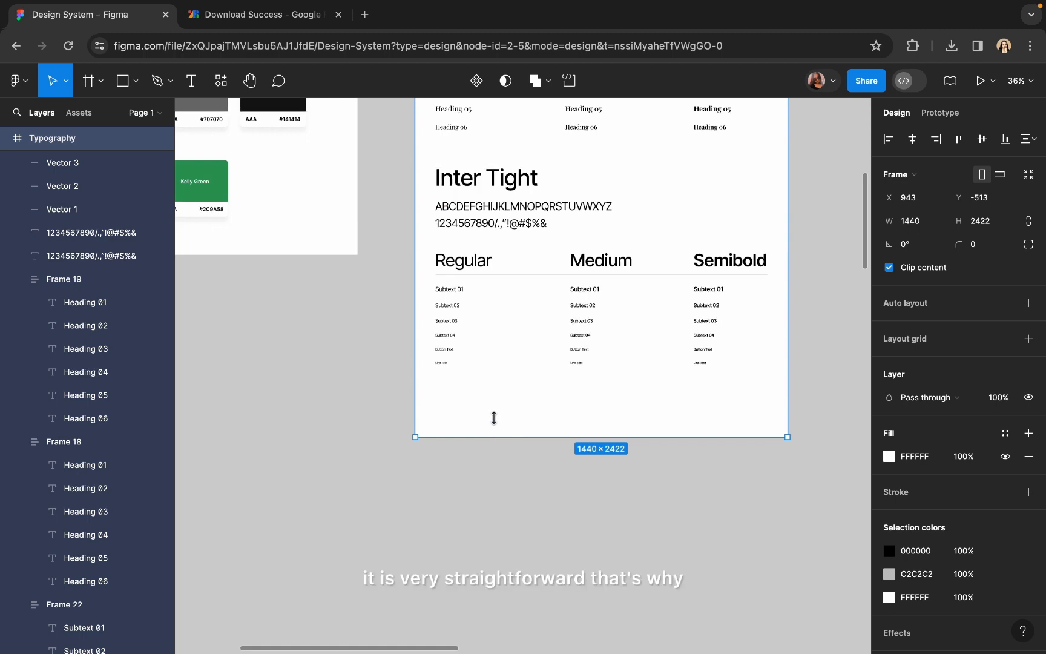
pyautogui.moveTo(494, 418); pyautogui.dragTo(495, 404)
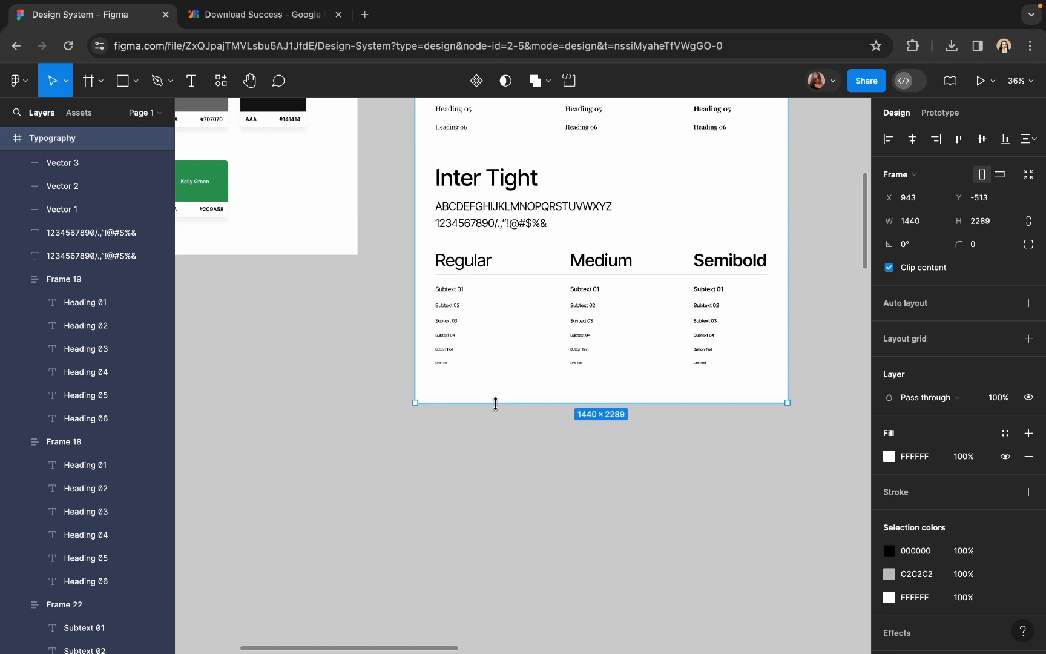
pyautogui.scroll(5, 495, 404)
pyautogui.scroll(-1, 496, 411)
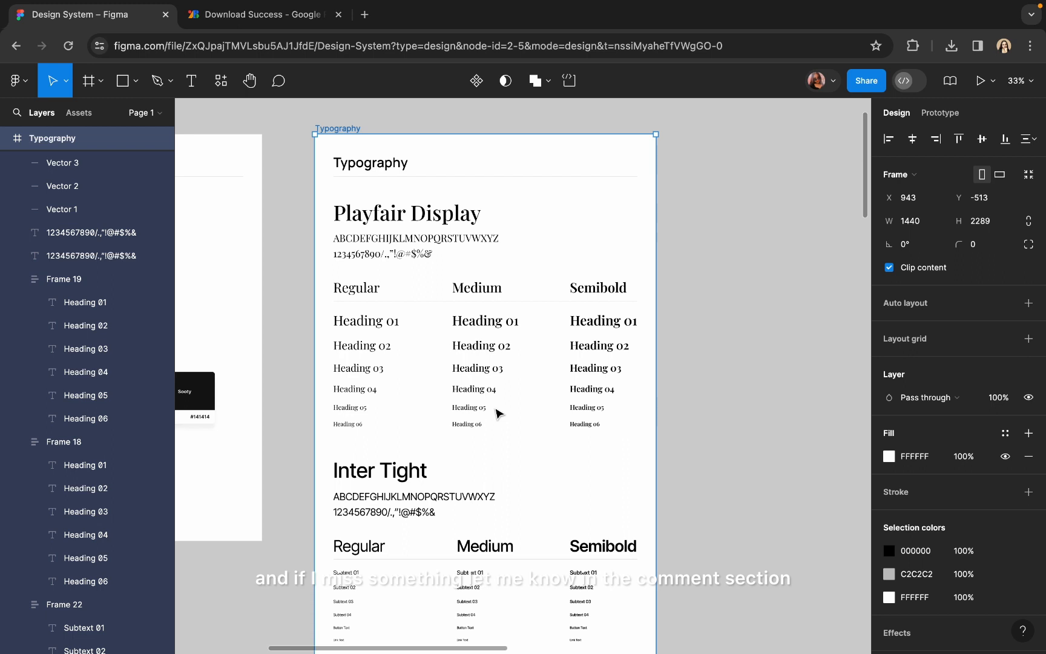
pyautogui.scroll(-3, 431, 432)
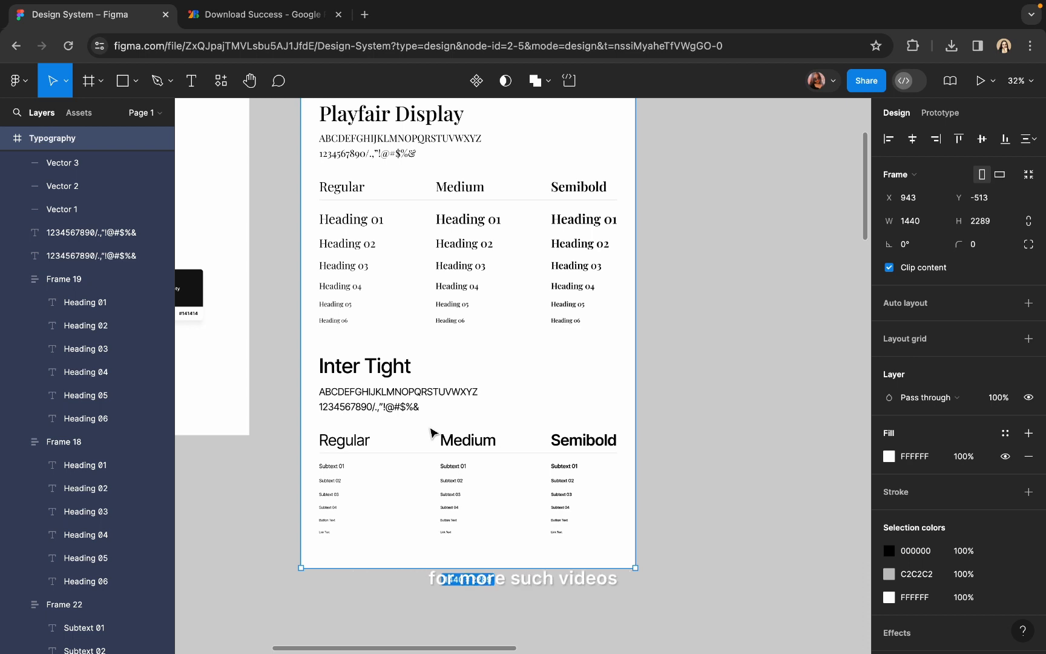
pyautogui.scroll(-3, 431, 432)
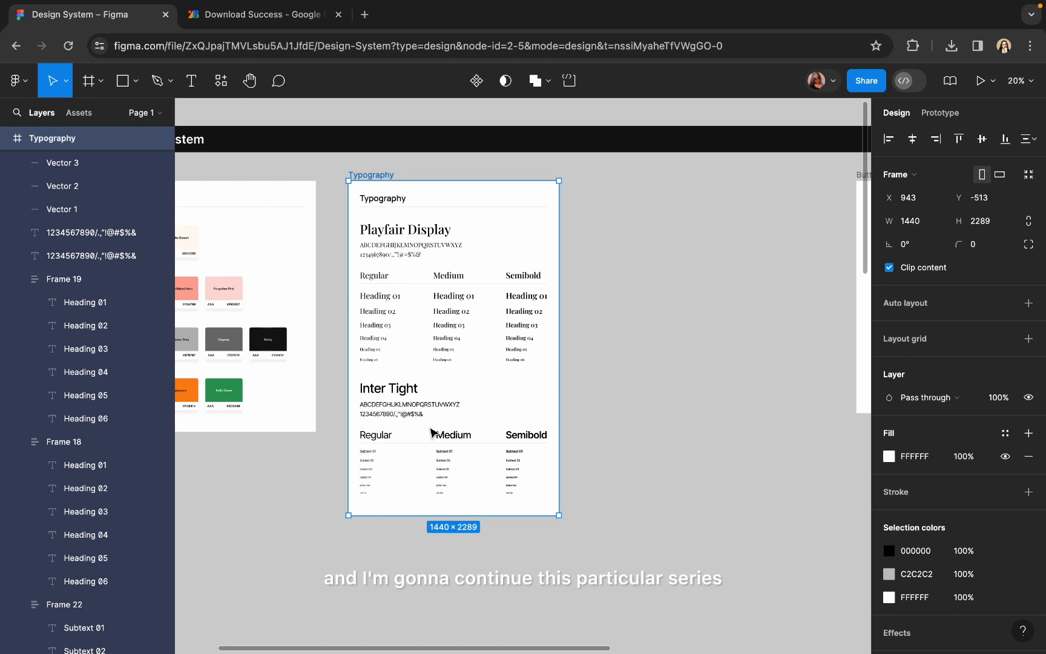
pyautogui.hscroll(5, 431, 431)
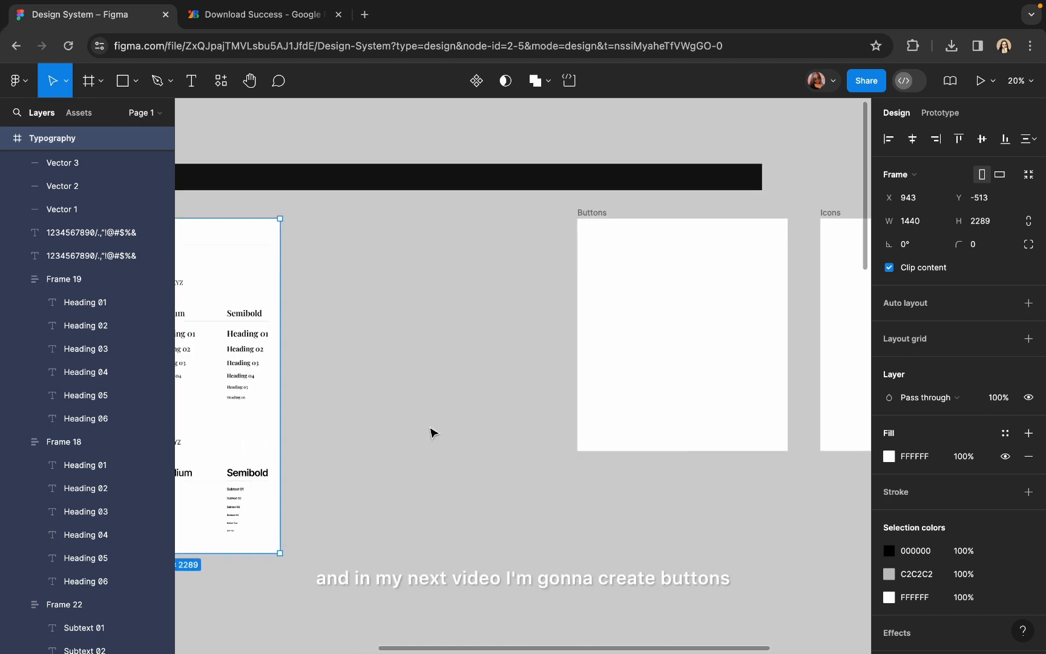